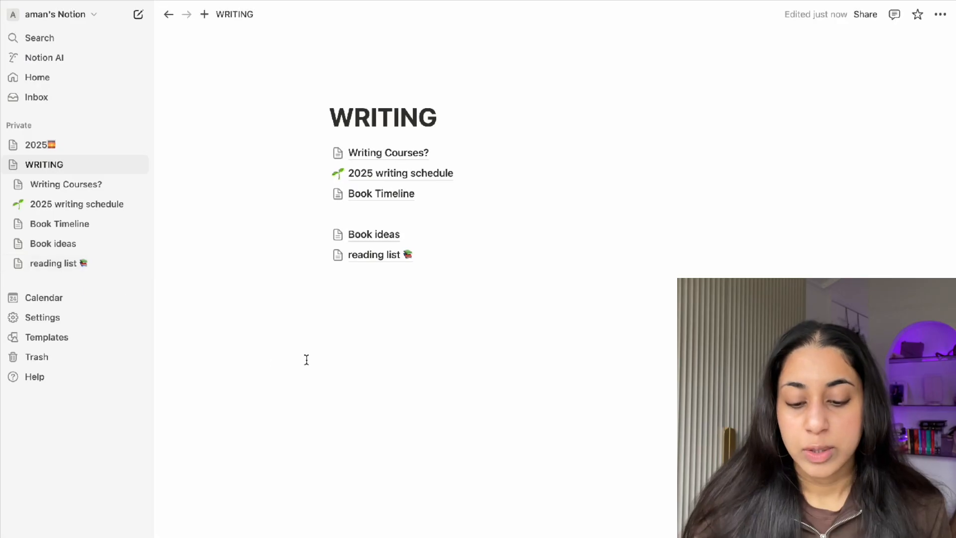
Search the template marketplace for "novel writing project".
click(60, 341)
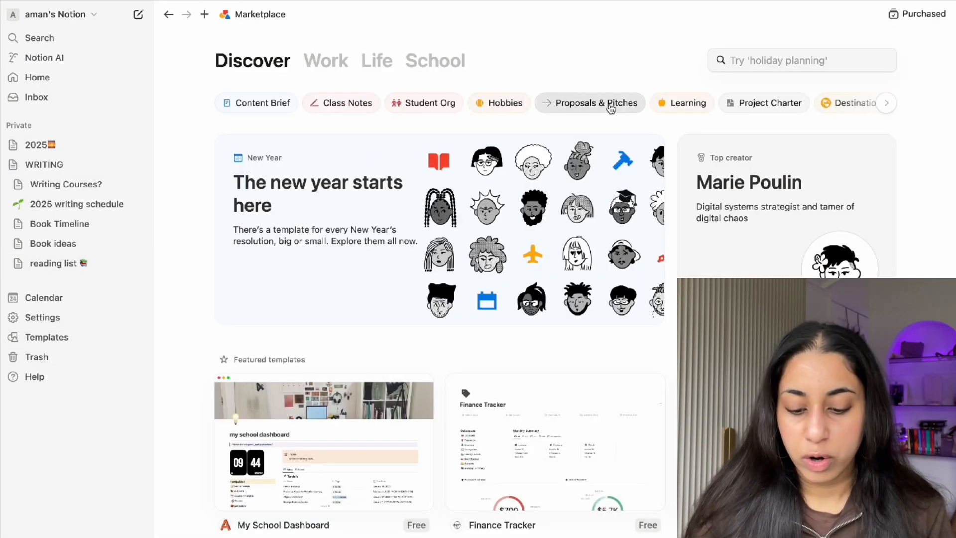
click(775, 55)
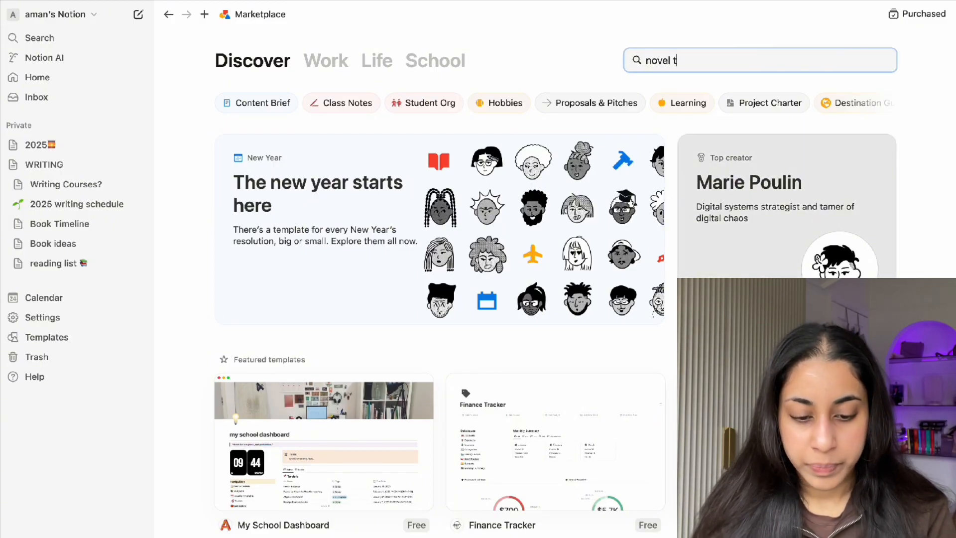
text(novel writing project)
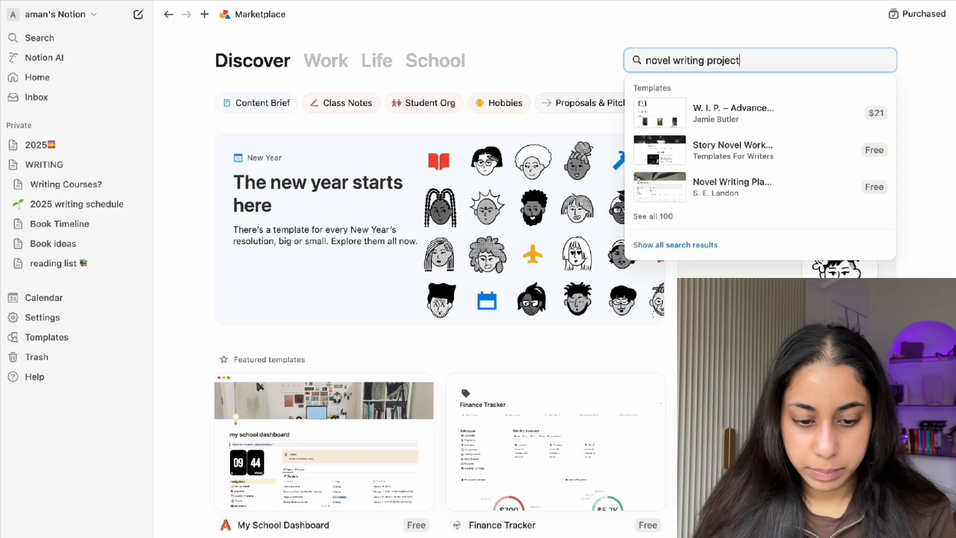
key(Return)
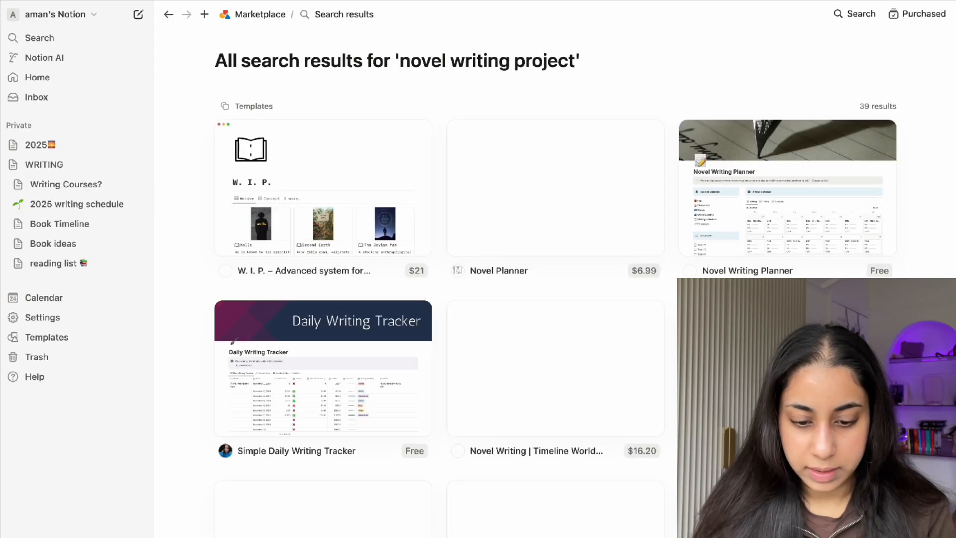
Examine the details of the W. I. P. – Advanced system for novel writers template.
click(257, 192)
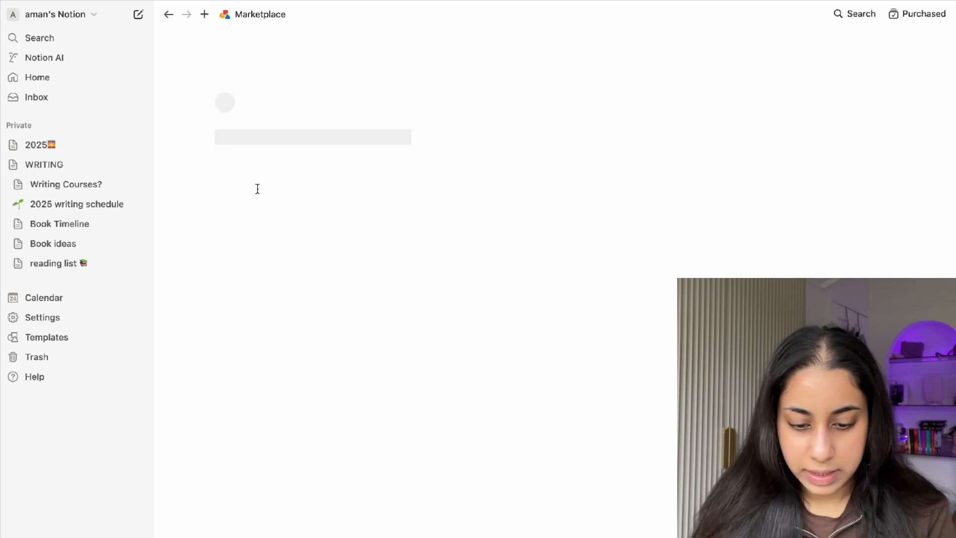
scroll(300, 338, down, 5)
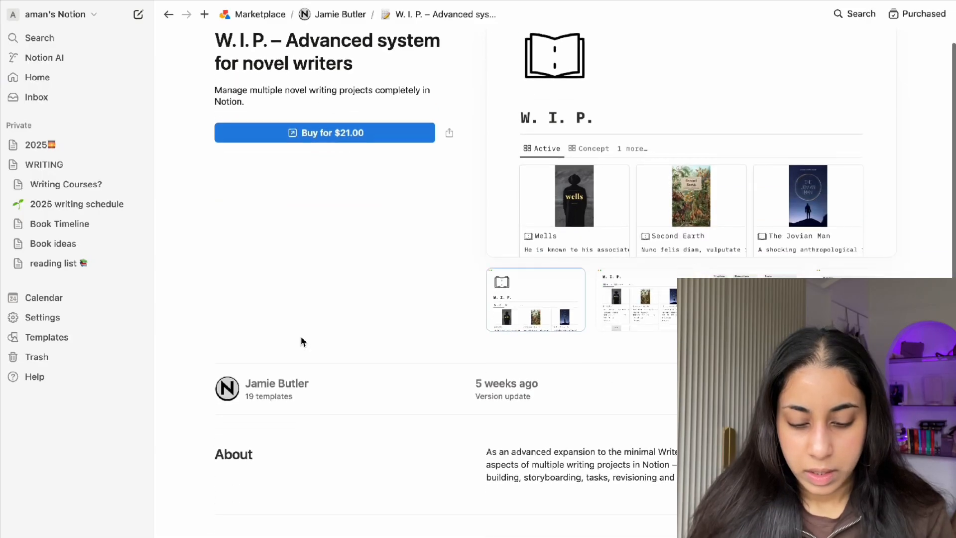
scroll(303, 341, up, 4)
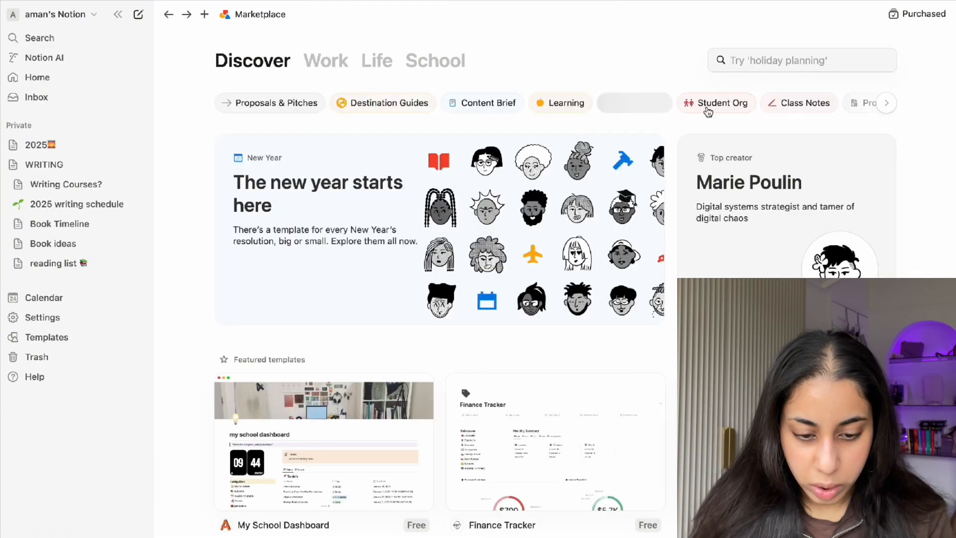
Search the template marketplace for "writing tracker".
click(767, 69)
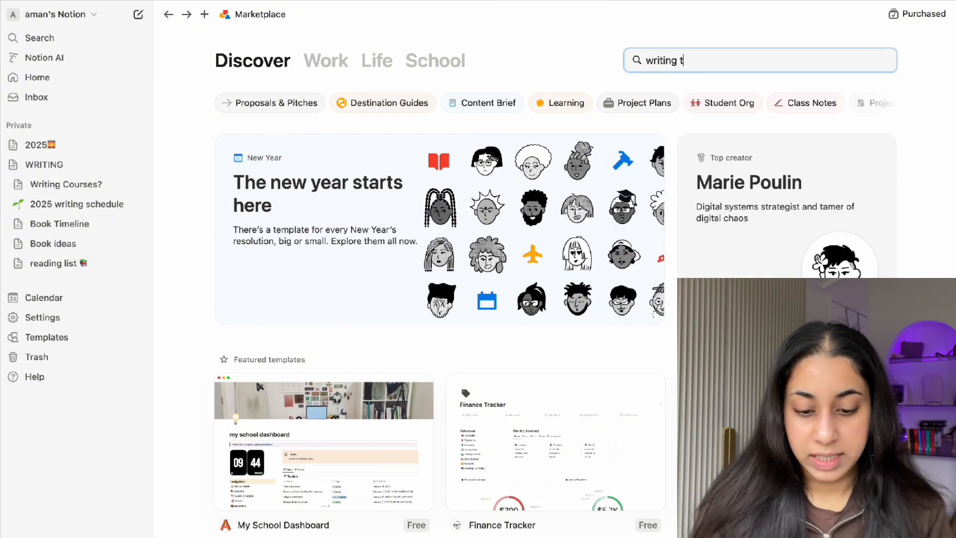
text(writing tracker)
key(Return)
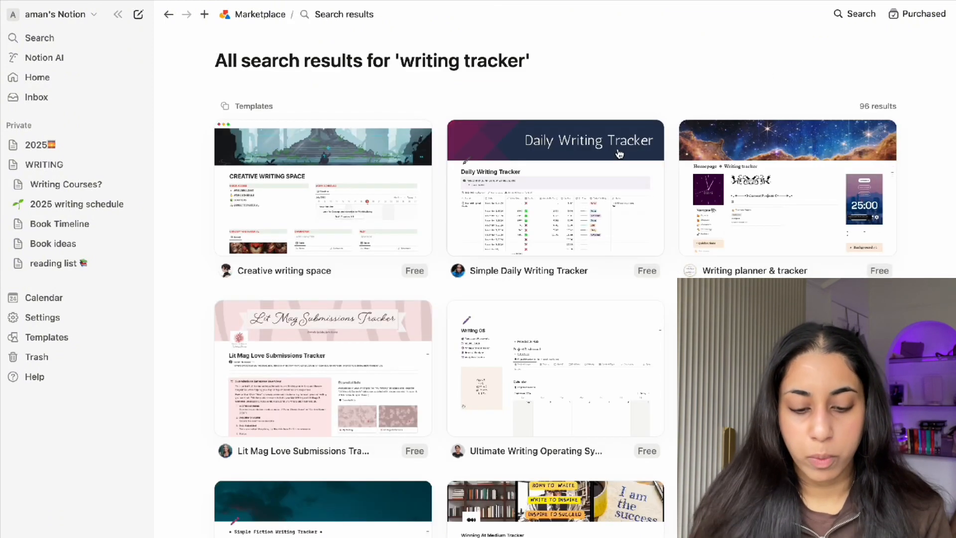
Preview the Creative writing space template, look through its sections and return to the search results.
click(337, 226)
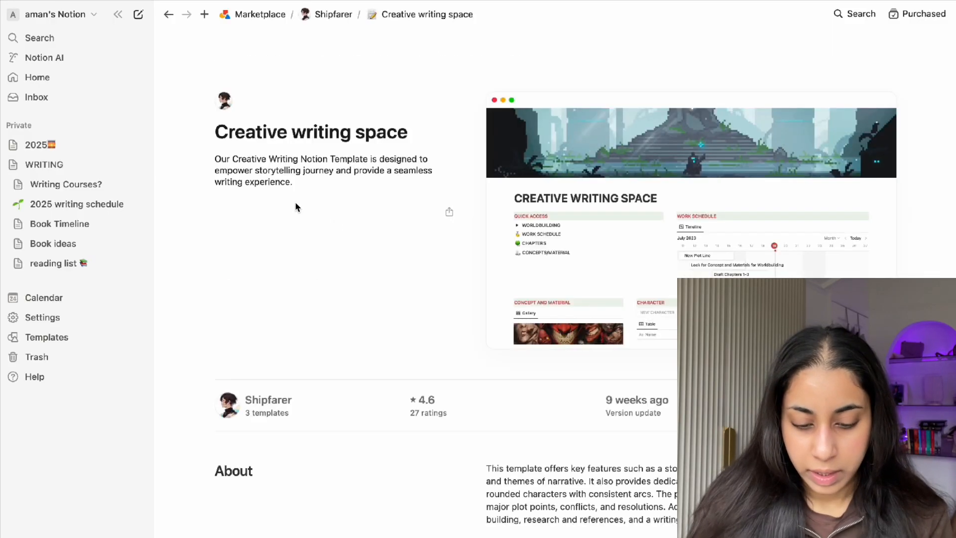
click(380, 215)
scroll(405, 351, down, 5)
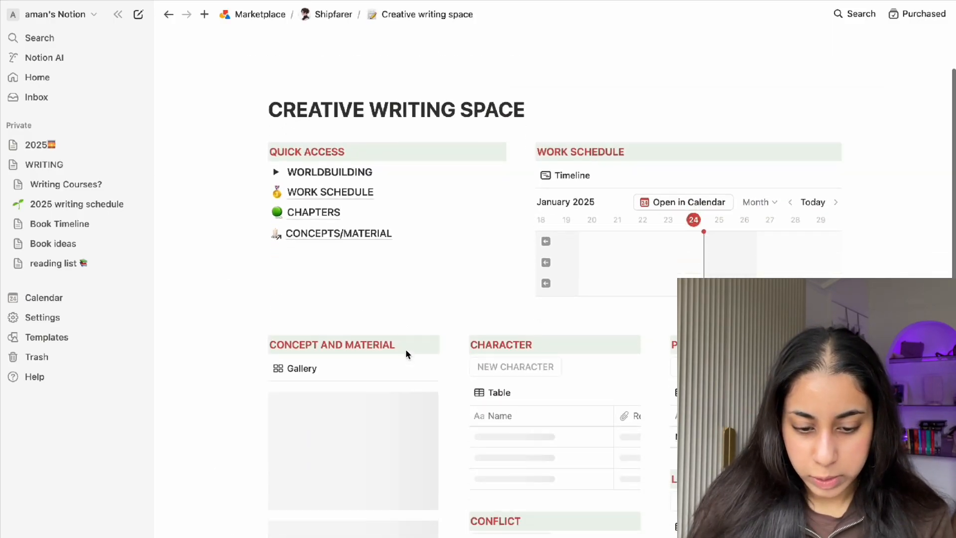
scroll(406, 354, down, 1)
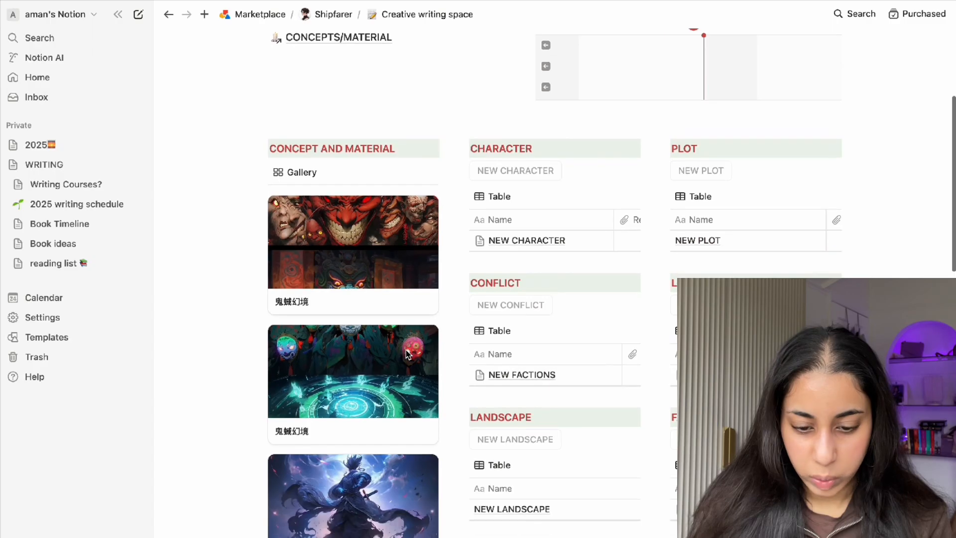
scroll(406, 351, down, 5)
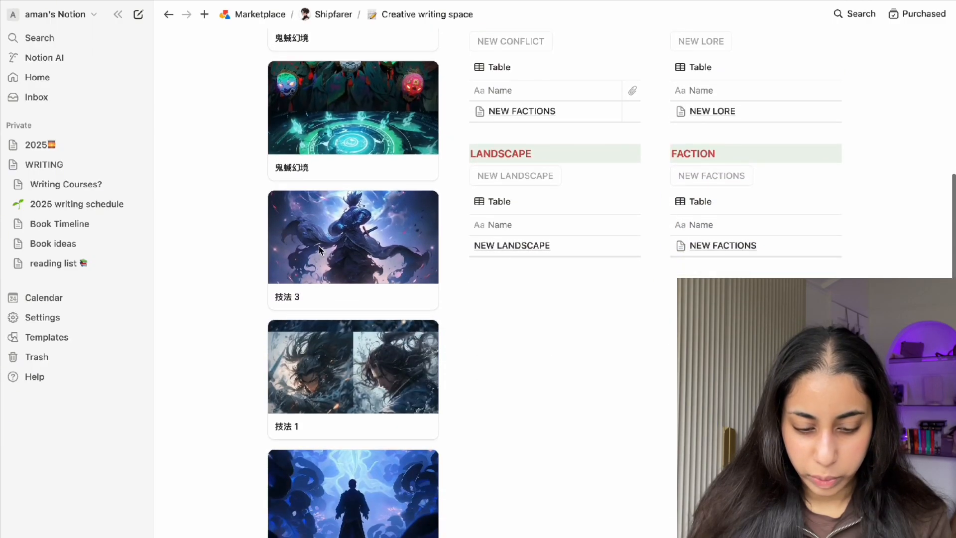
scroll(610, 327, up, 4)
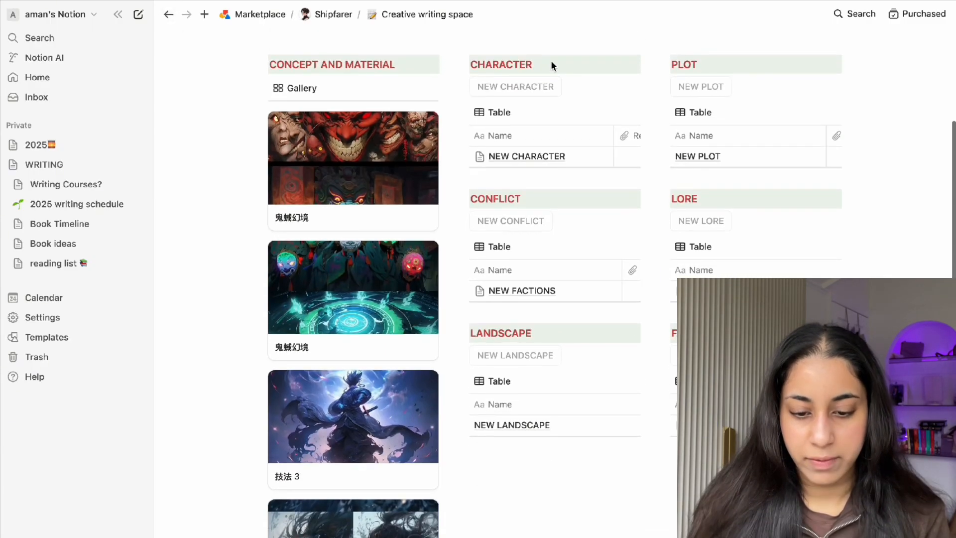
scroll(550, 157, up, 3)
scroll(550, 157, up, 10)
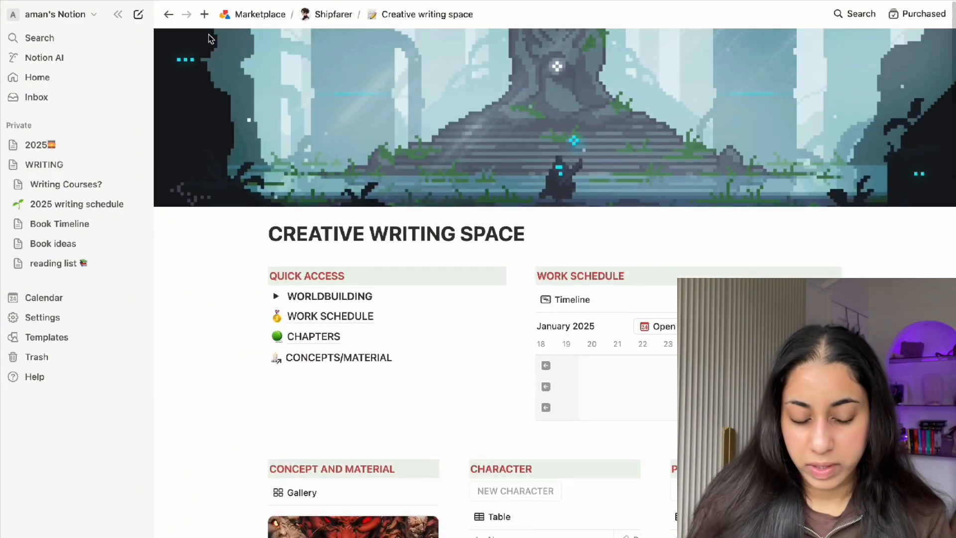
click(168, 14)
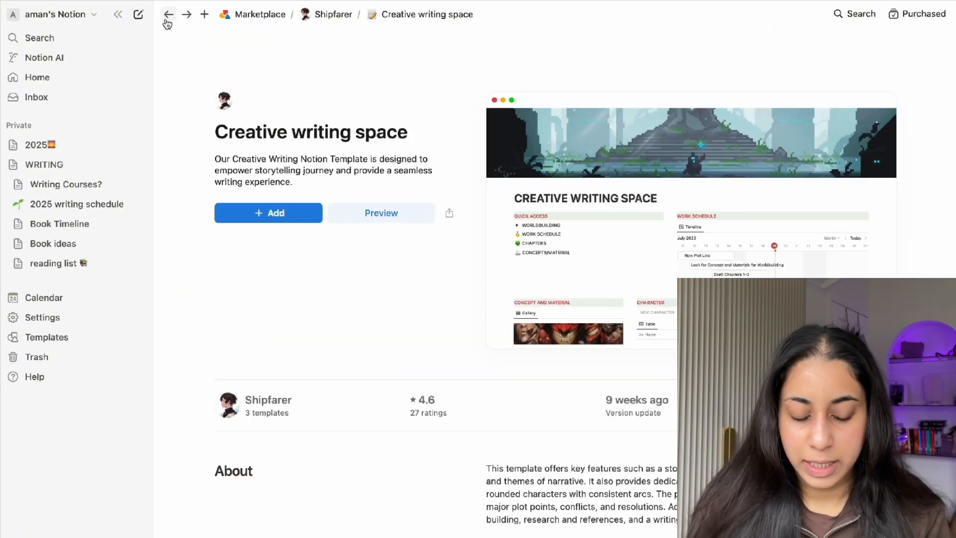
click(169, 15)
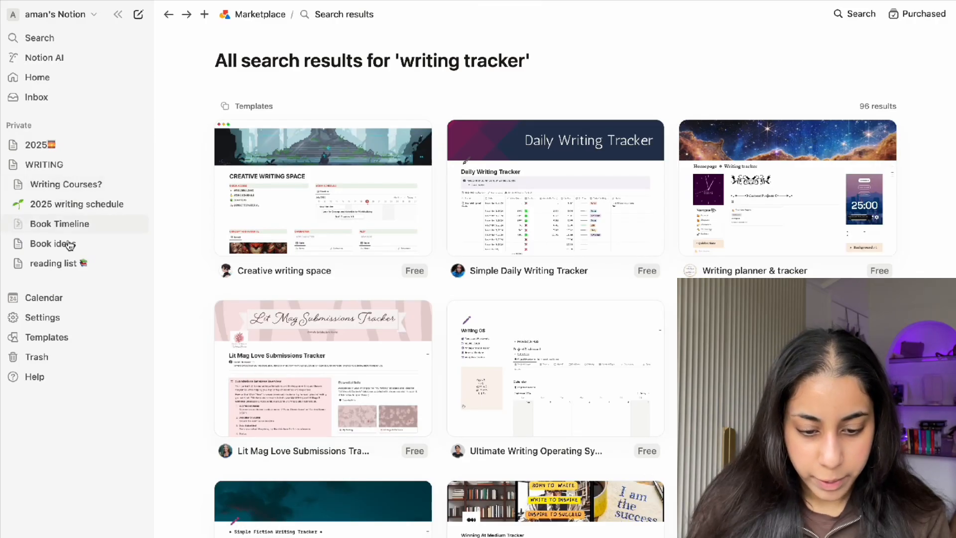
Preview the Writing planner & tracker template, add it to the workspace and open the added page.
click(772, 221)
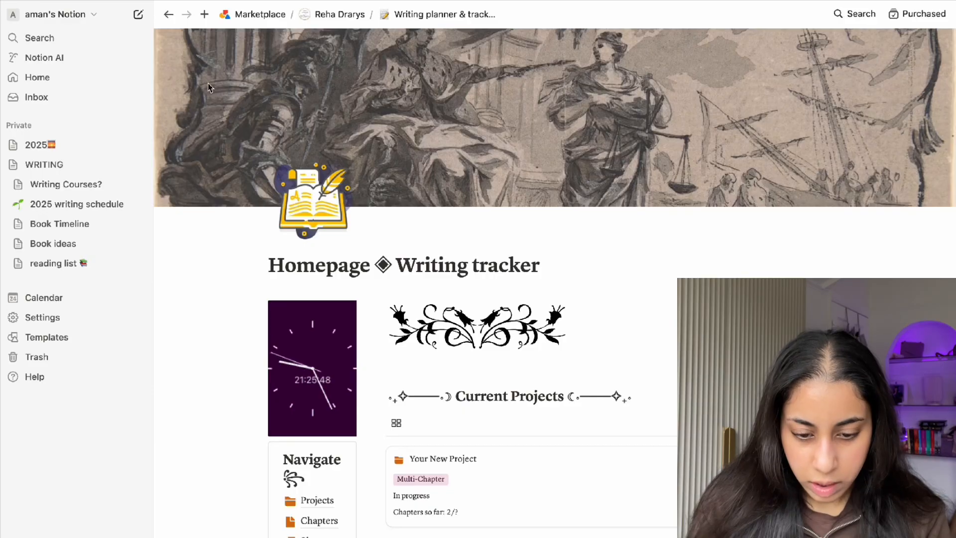
scroll(245, 279, down, 5)
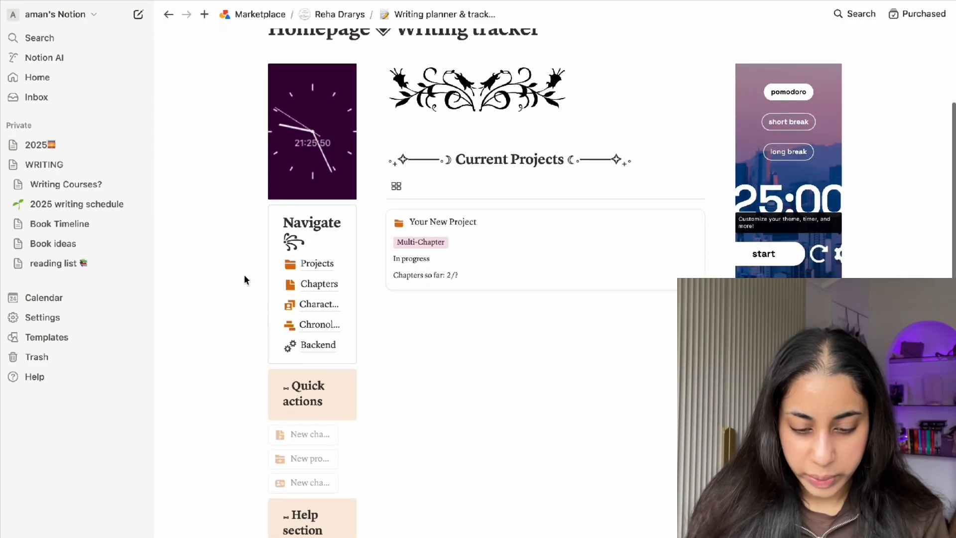
scroll(245, 280, down, 6)
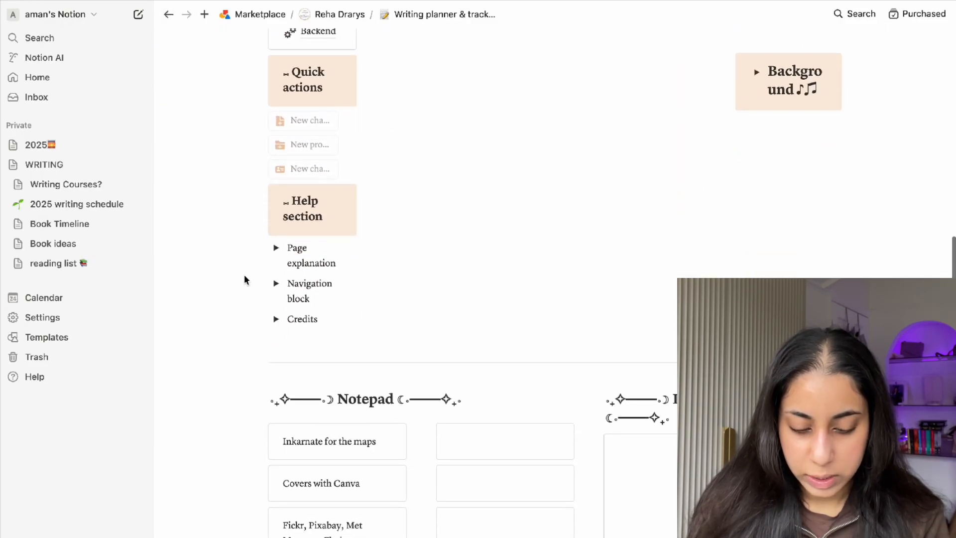
scroll(244, 280, up, 7)
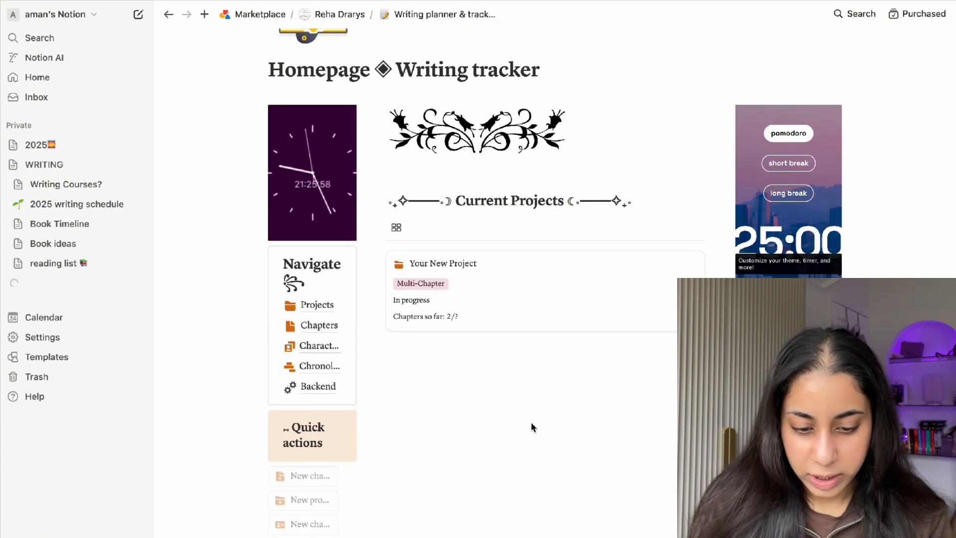
click(168, 16)
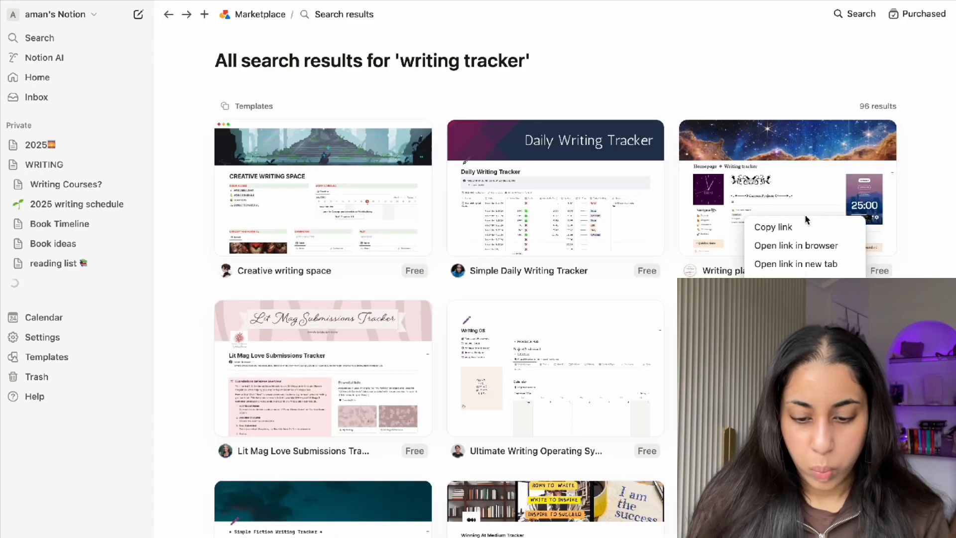
click(867, 259)
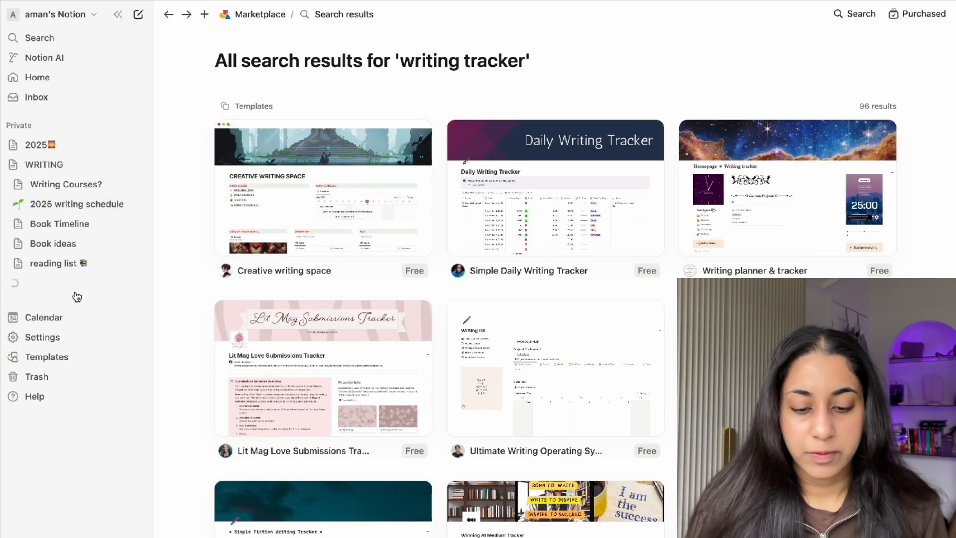
click(617, 415)
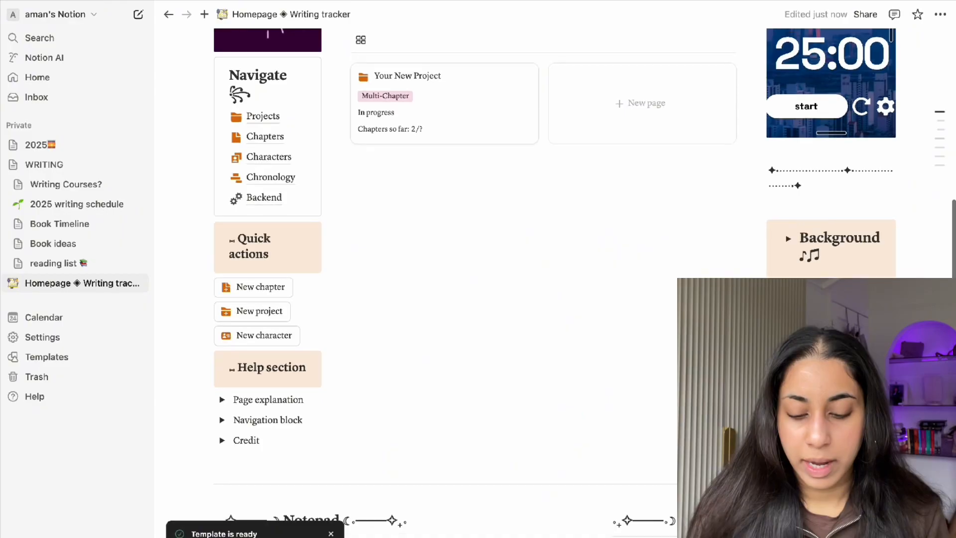
Look through the Writing tracker homepage and examine the plot, lore, quotes and timeline sections of Your New Project.
scroll(498, 283, down, 5)
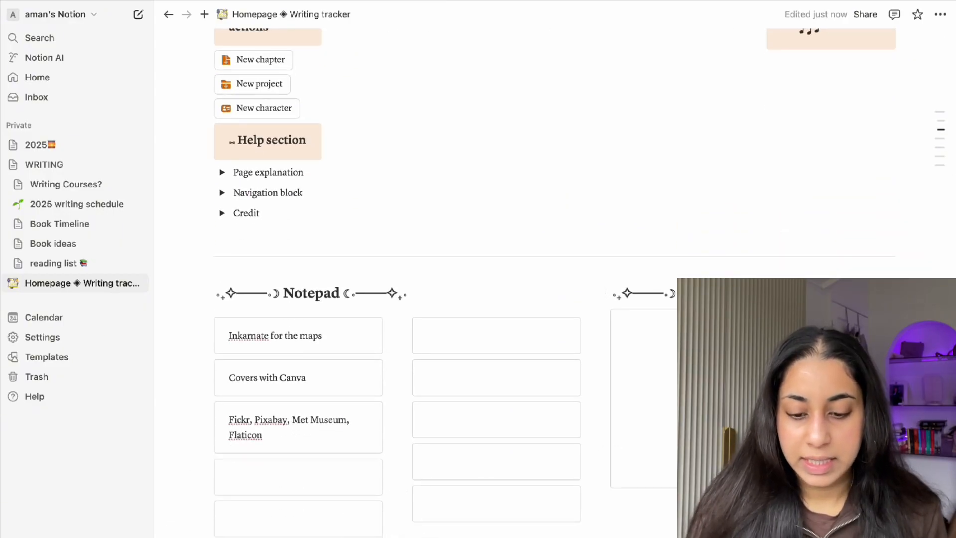
scroll(504, 452, up, 10)
click(467, 397)
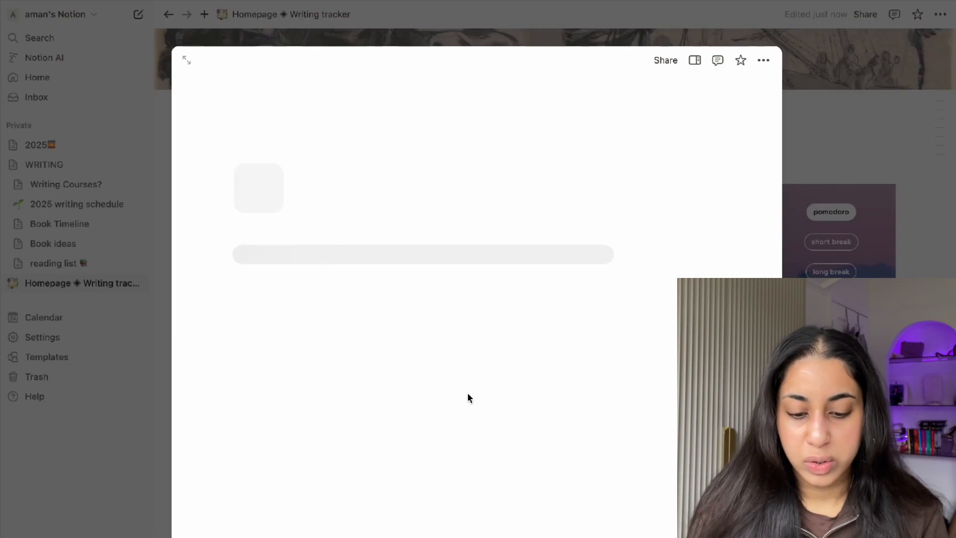
scroll(393, 396, down, 2)
scroll(393, 396, down, 6)
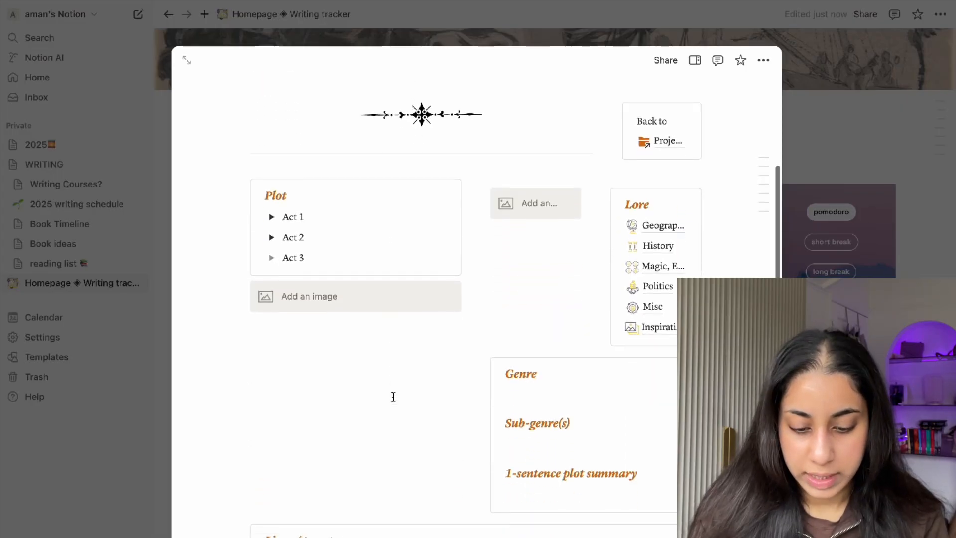
scroll(394, 396, down, 4)
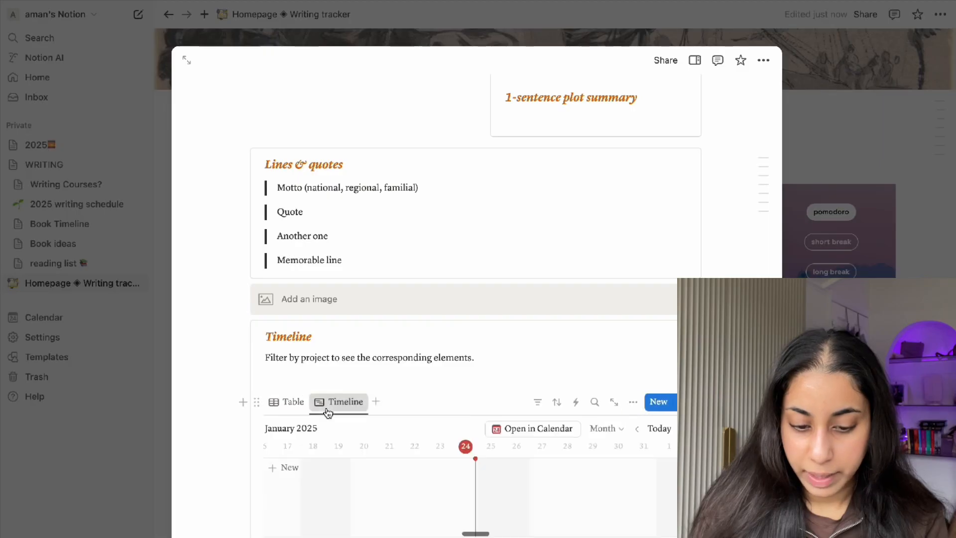
click(328, 404)
click(291, 422)
scroll(359, 384, up, 10)
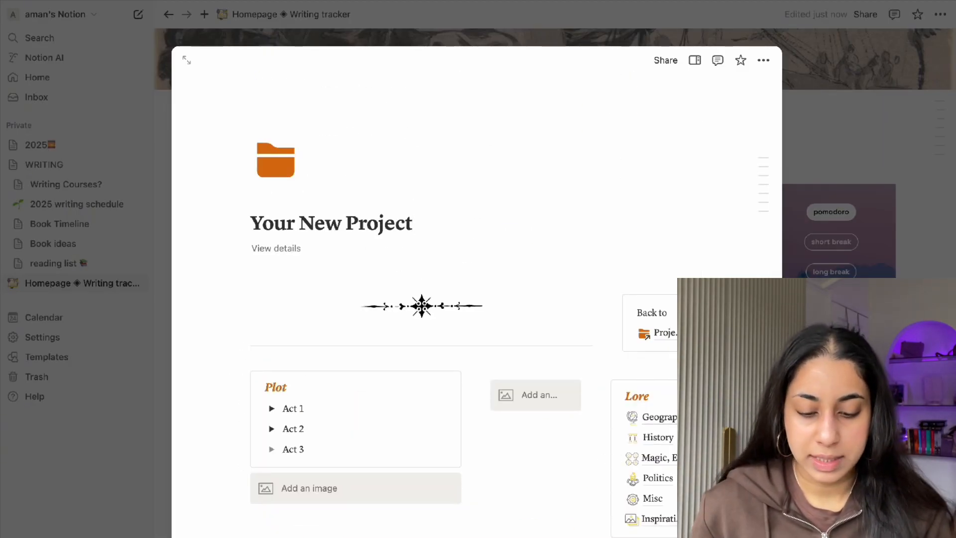
key(Escape)
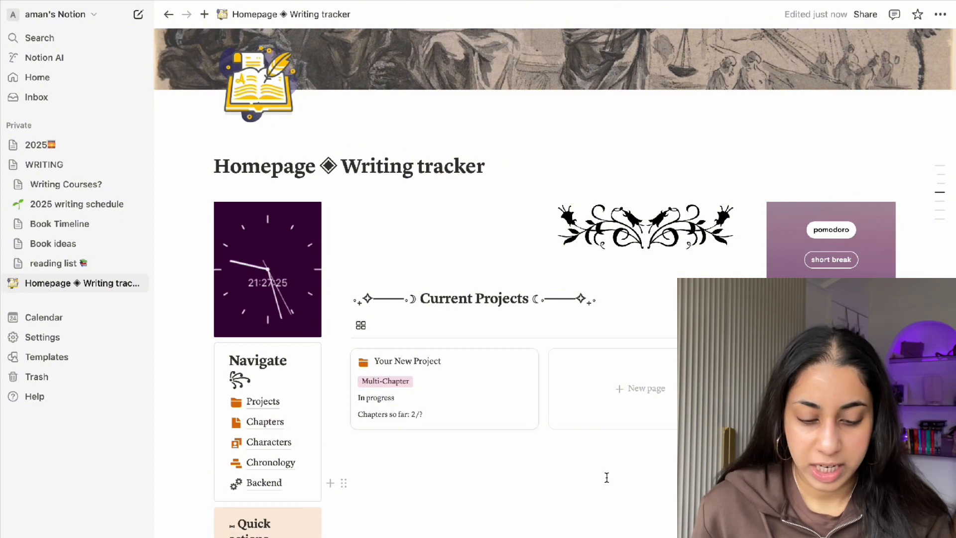
Replace the Writing tracker homepage's cover with the gallery image of Earth's horizon at night.
scroll(606, 476, up, 1)
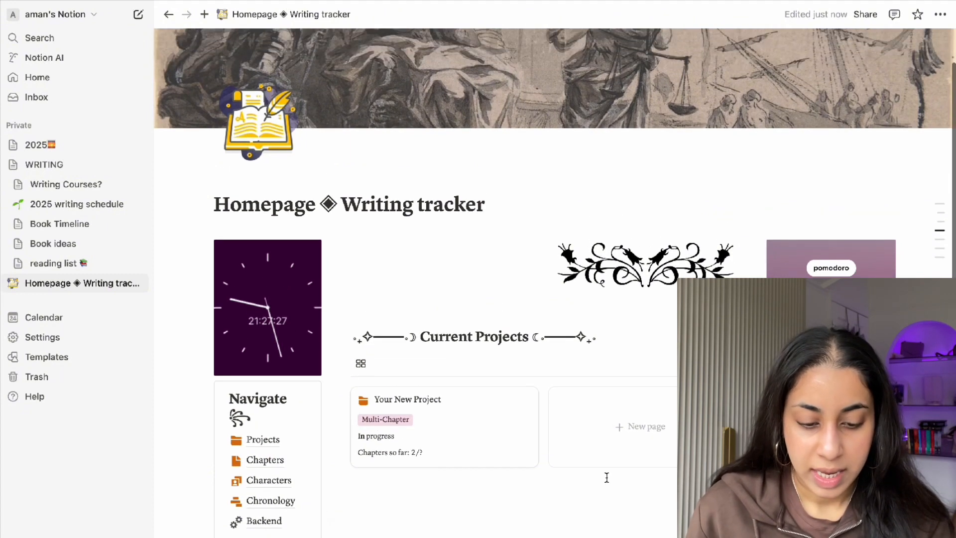
scroll(566, 371, down, 6)
scroll(564, 371, up, 8)
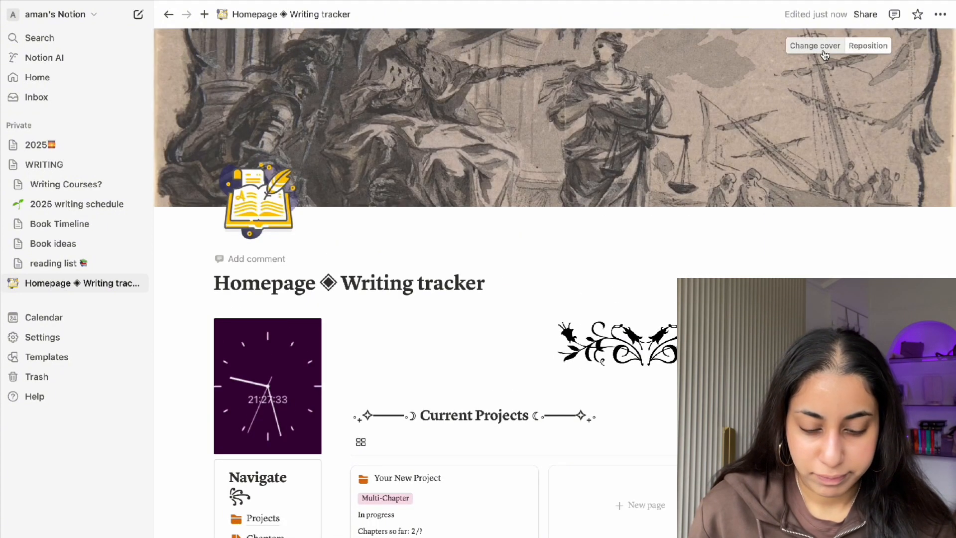
click(823, 50)
scroll(703, 224, down, 6)
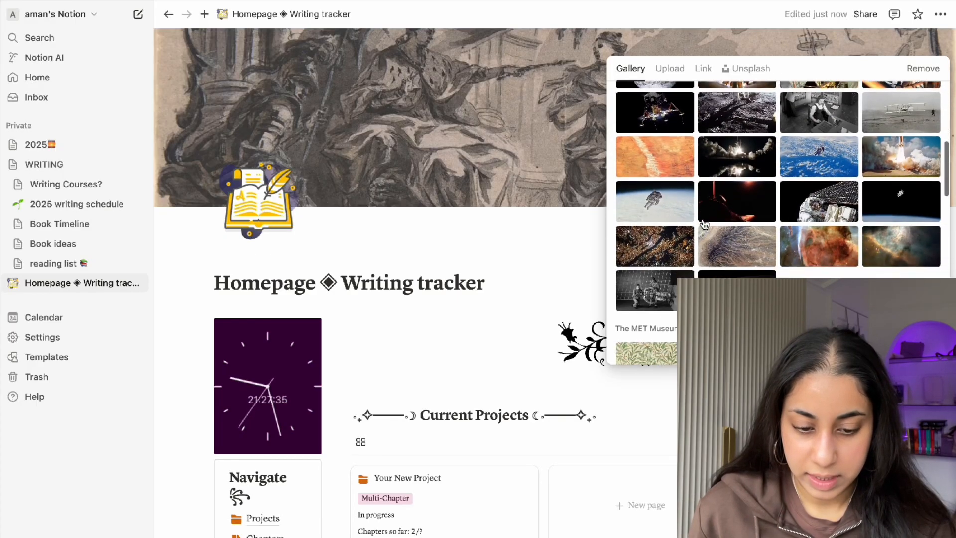
click(660, 240)
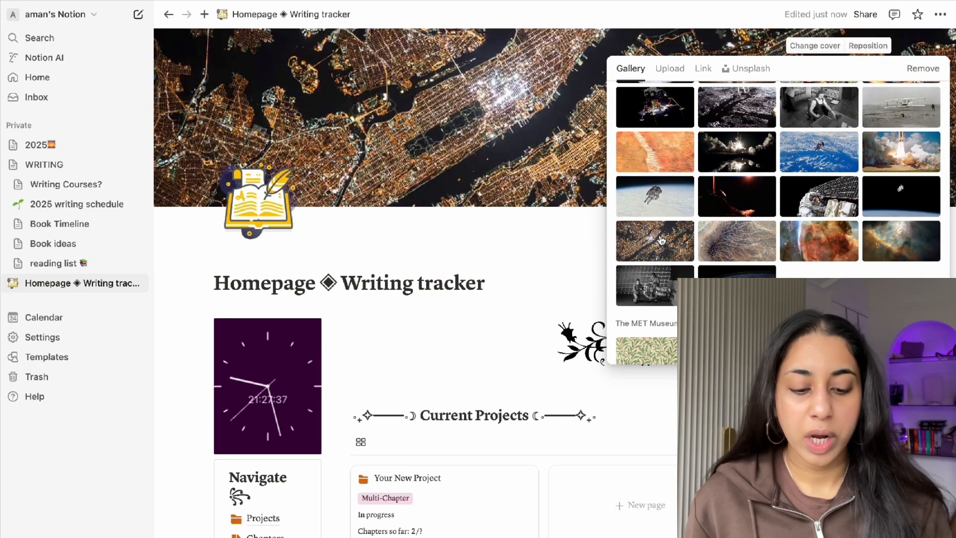
click(736, 271)
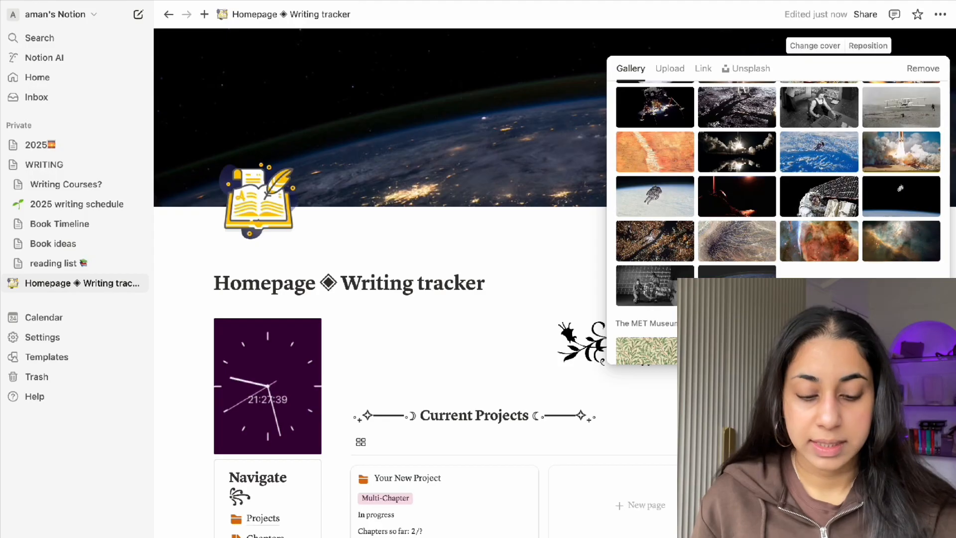
Switch to the web browser, open Pinterest and search for "ancient library".
click(664, 292)
scroll(752, 216, down, 2)
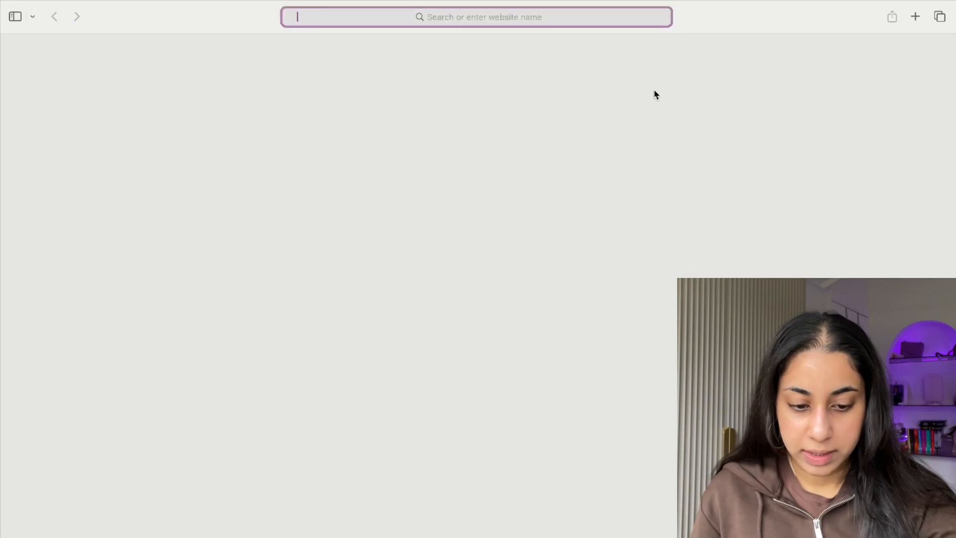
text(pint)
key(Return)
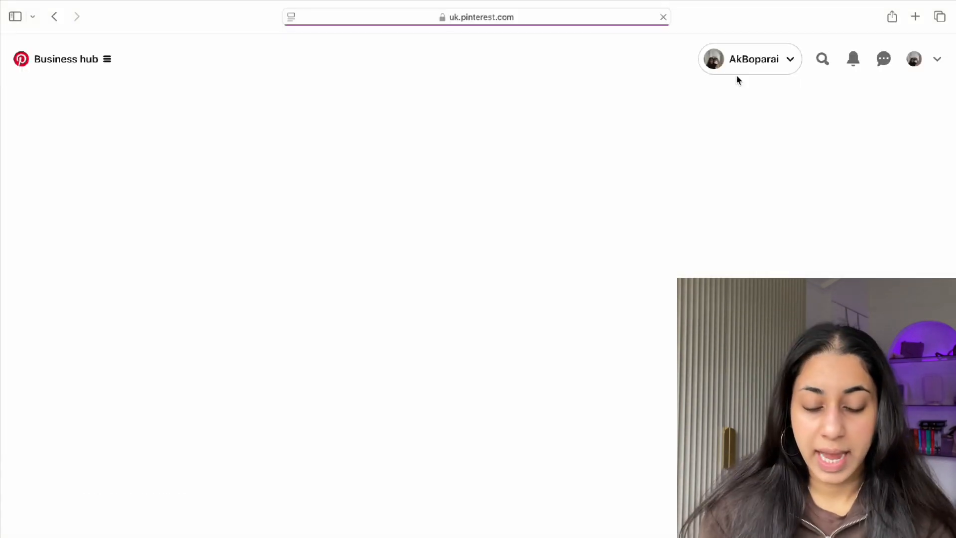
click(808, 63)
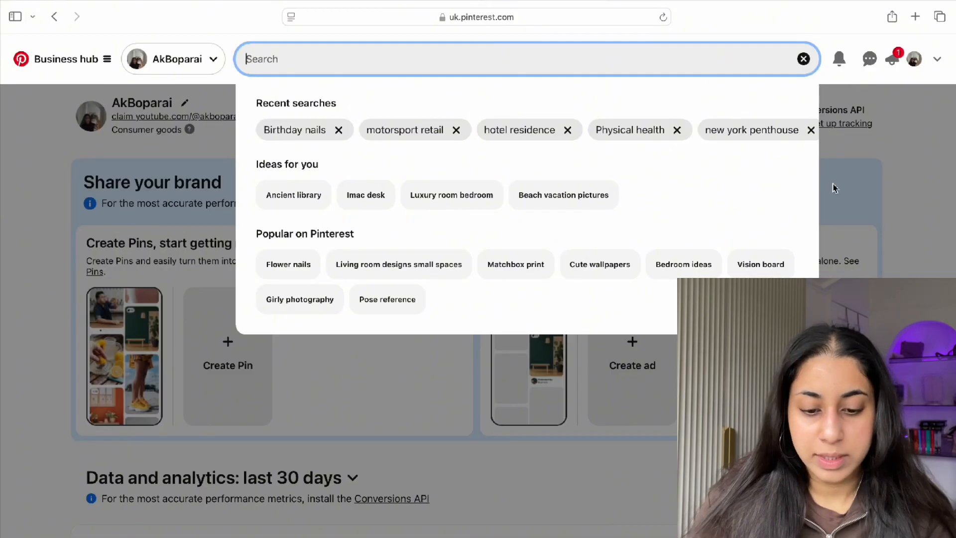
text(ancient libra)
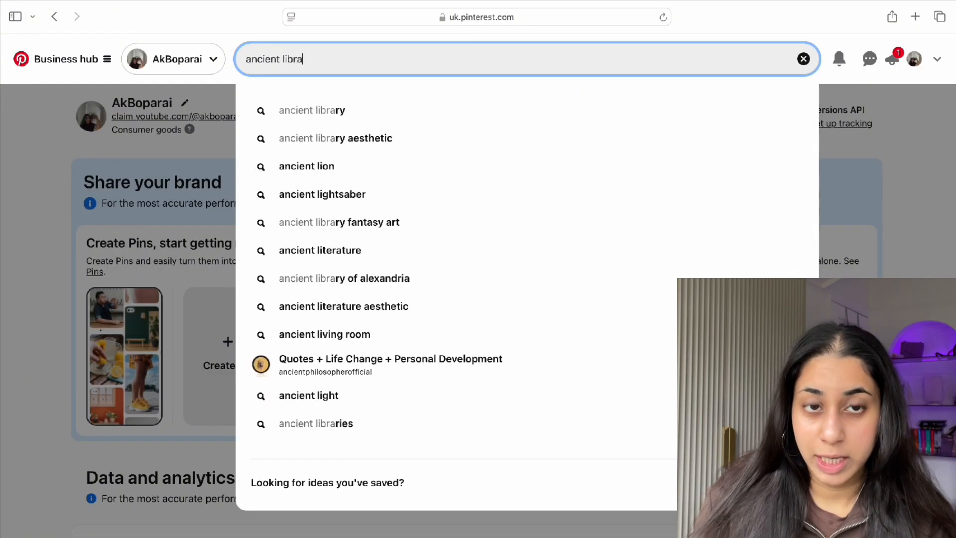
text(ry)
key(Return)
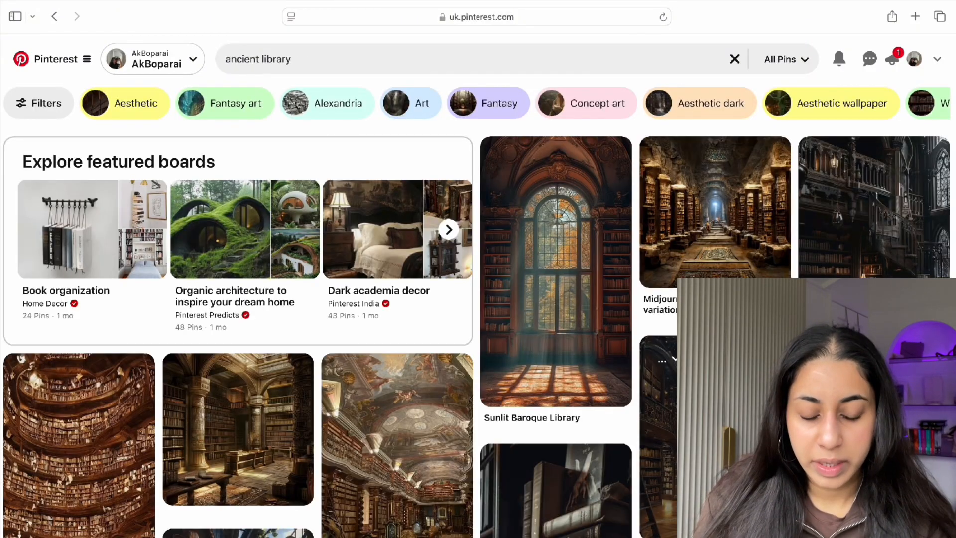
Browse the ancient library results, open the Midjourney library of Alexandria variation pin and examine its related images.
scroll(478, 289, down, 3)
scroll(478, 289, up, 3)
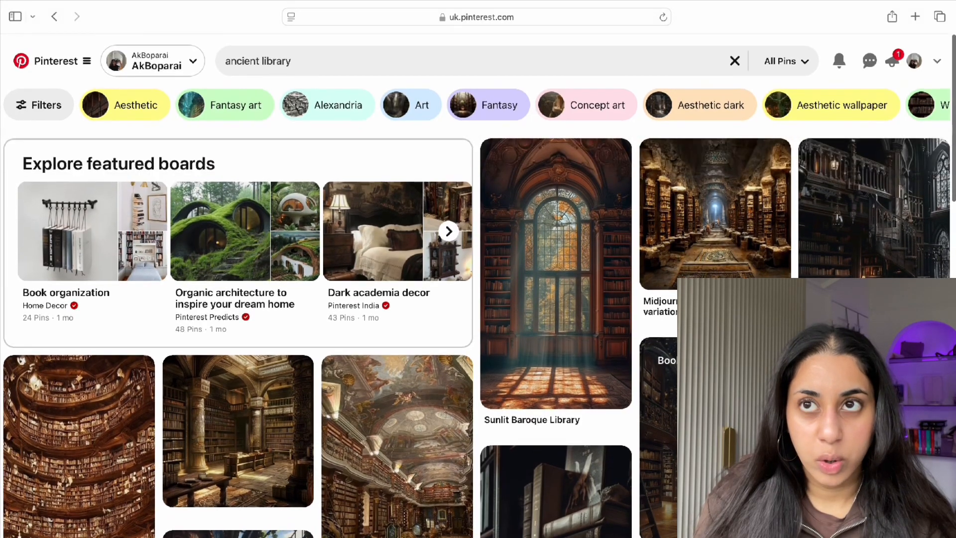
click(713, 233)
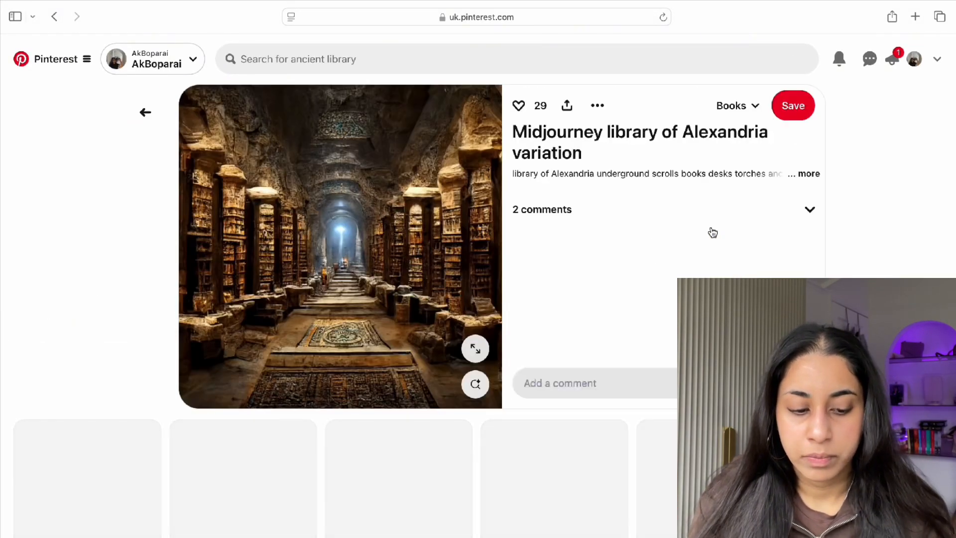
scroll(713, 233, down, 3)
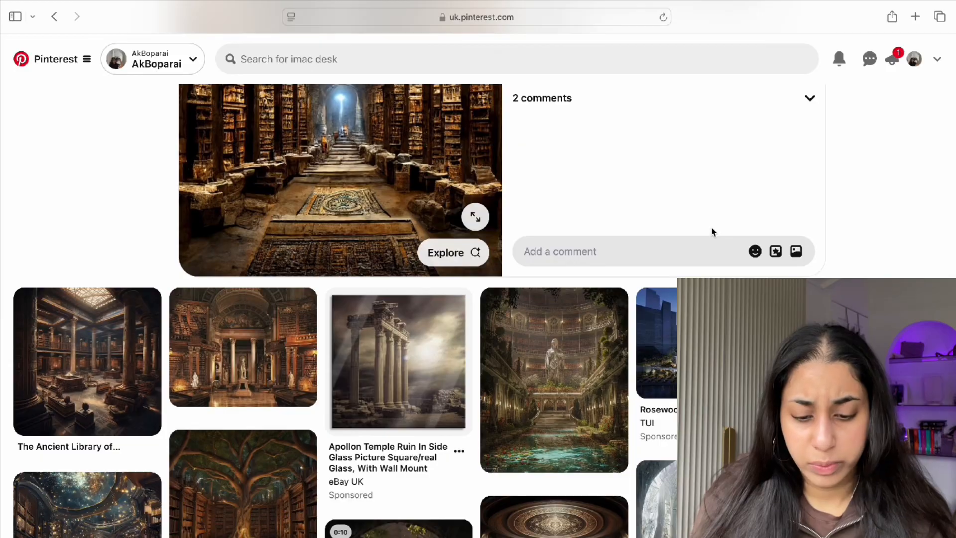
click(841, 358)
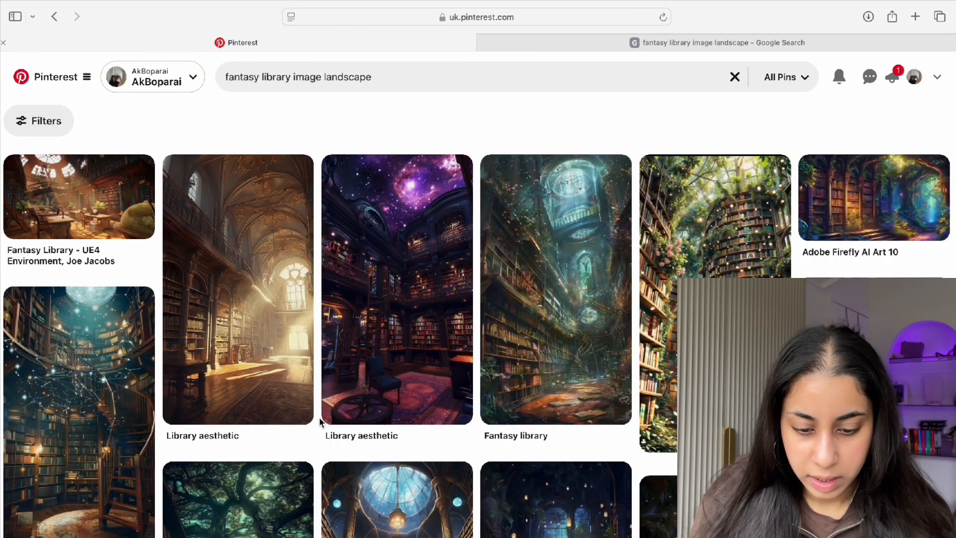
From the fantasy library image landscape results, open the Library aesthetic pin with the purple galaxy ceiling and download its image.
click(357, 270)
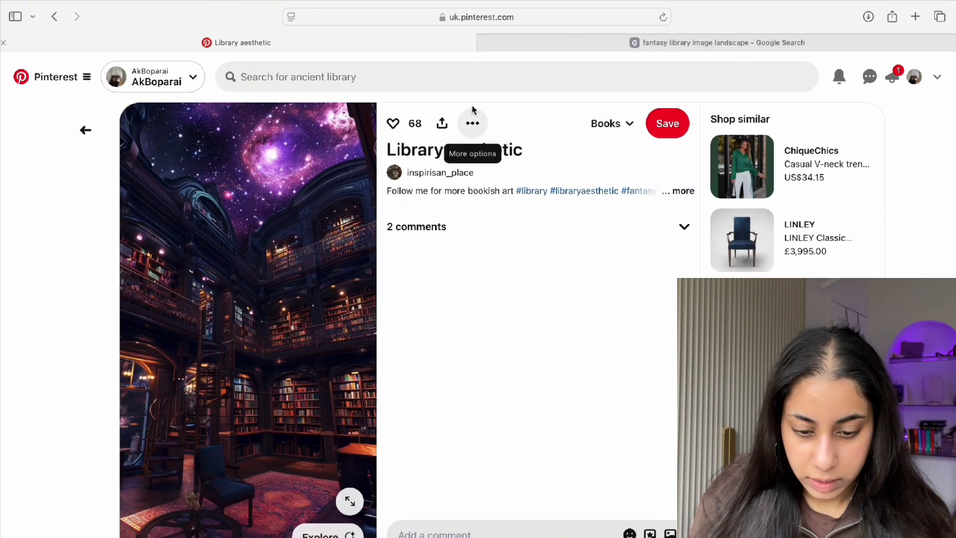
click(472, 123)
click(464, 161)
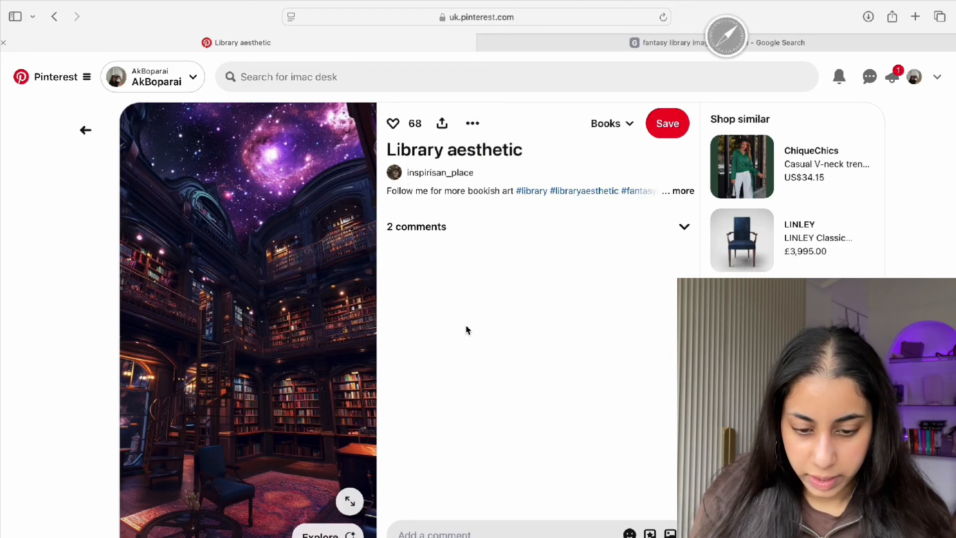
Browse the related pins beneath the Library aesthetic image for other fantasy library pictures suitable as a cover.
scroll(466, 329, down, 5)
scroll(466, 329, down, 5)
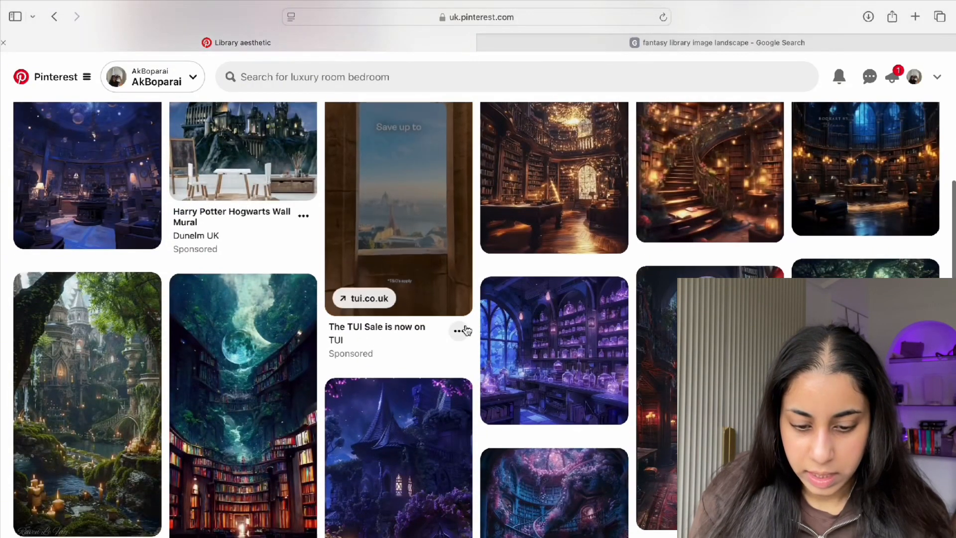
scroll(467, 335, up, 2)
scroll(466, 335, up, 1)
scroll(467, 336, down, 5)
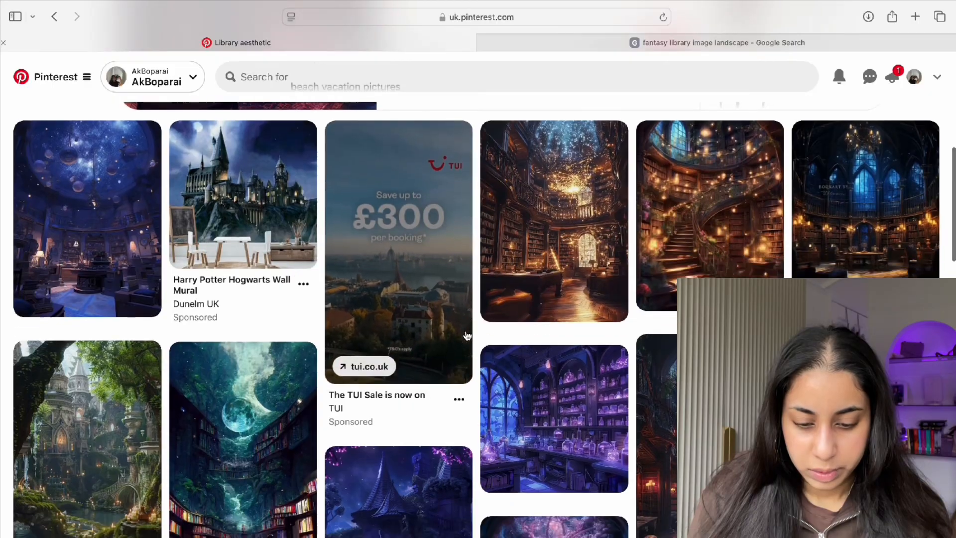
scroll(467, 336, down, 7)
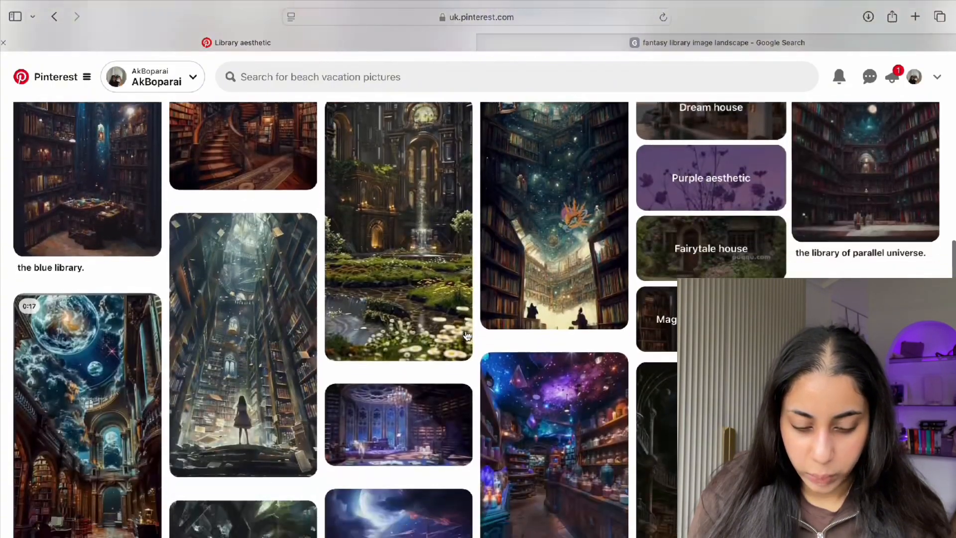
scroll(466, 336, down, 6)
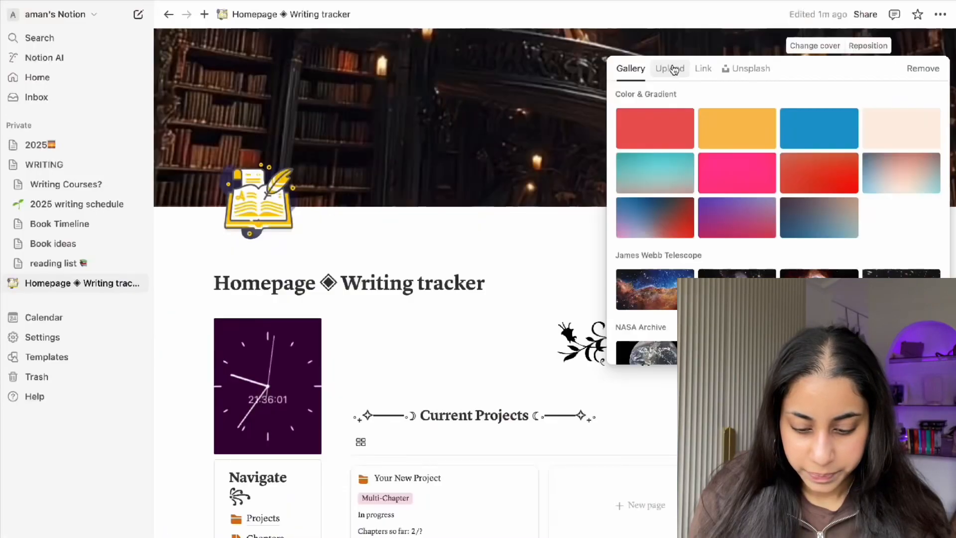
Upload Library aesthetic.jpg from Downloads as the Writing tracker homepage's cover in Notion.
click(669, 68)
click(685, 104)
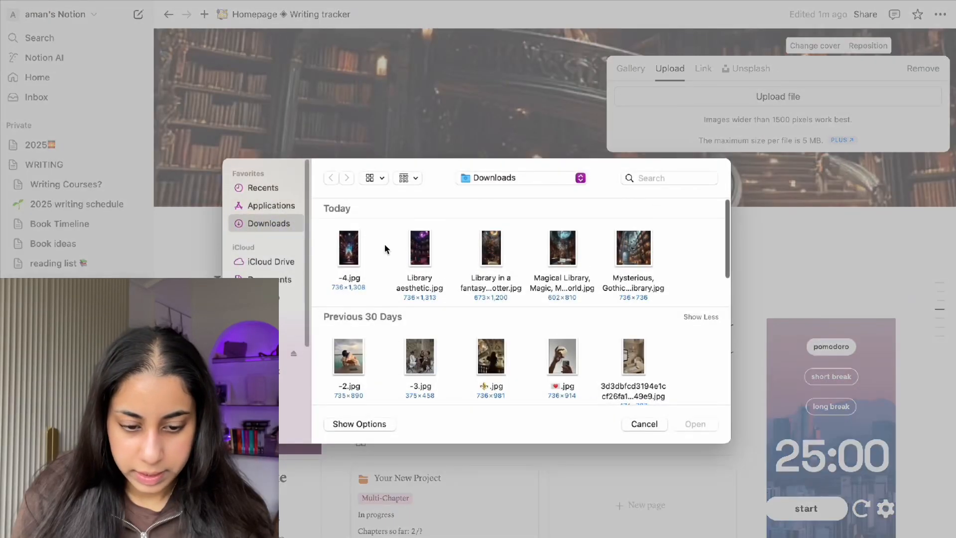
click(420, 249)
click(699, 424)
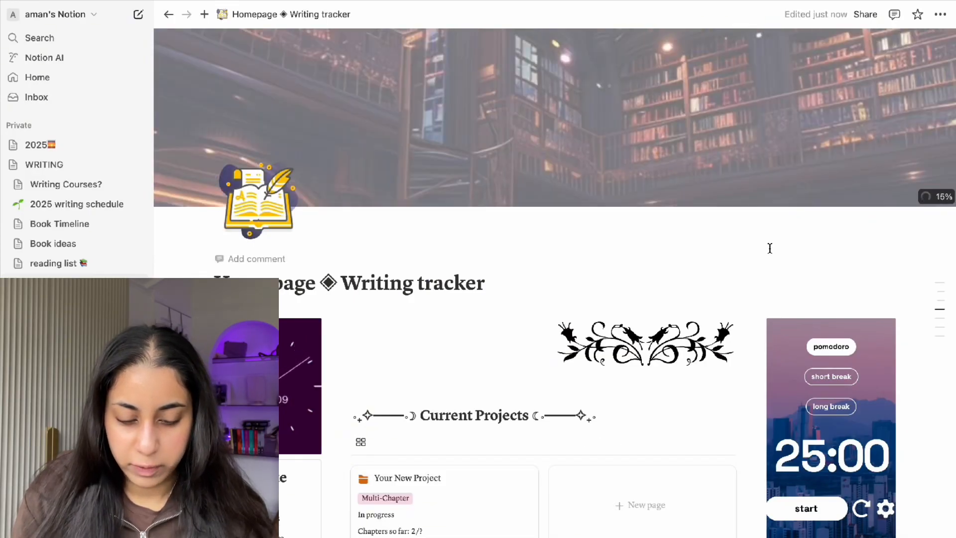
Reposition the homepage's cover image so the library's bookshelves and balcony fill the banner.
click(857, 58)
drag(656, 116, 629, 61)
drag(596, 118, 579, 100)
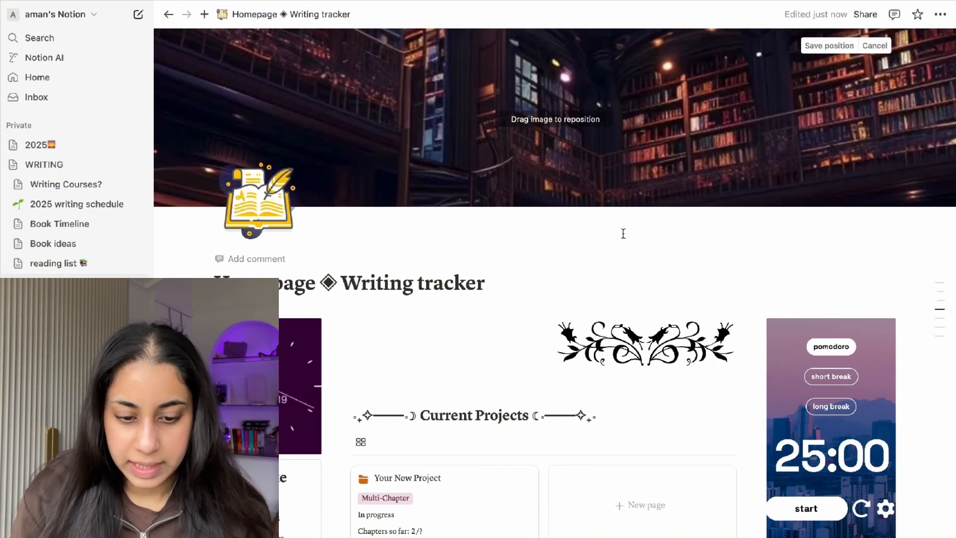
click(631, 247)
Look over the homepage's sections and check the actions available for the clock block.
scroll(632, 249, down, 5)
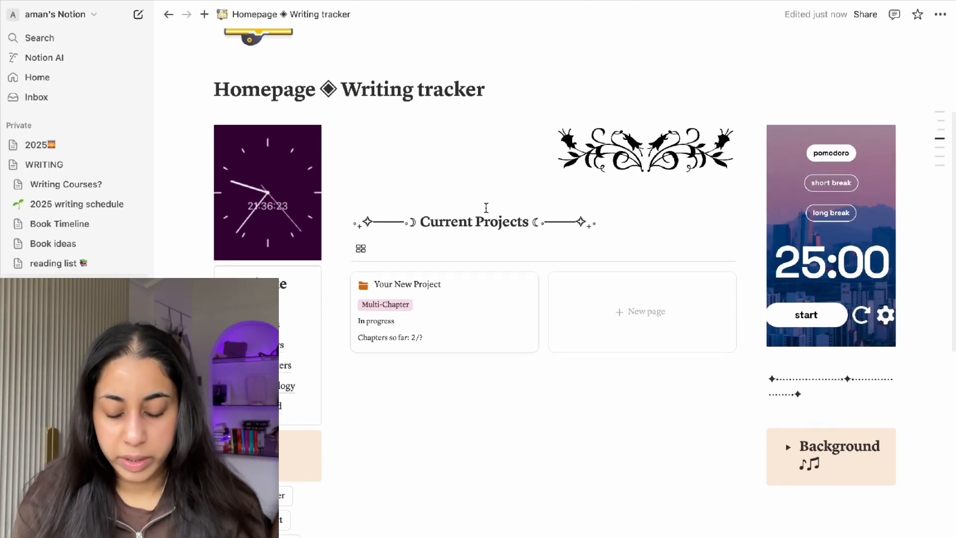
scroll(486, 207, down, 5)
scroll(486, 207, up, 3)
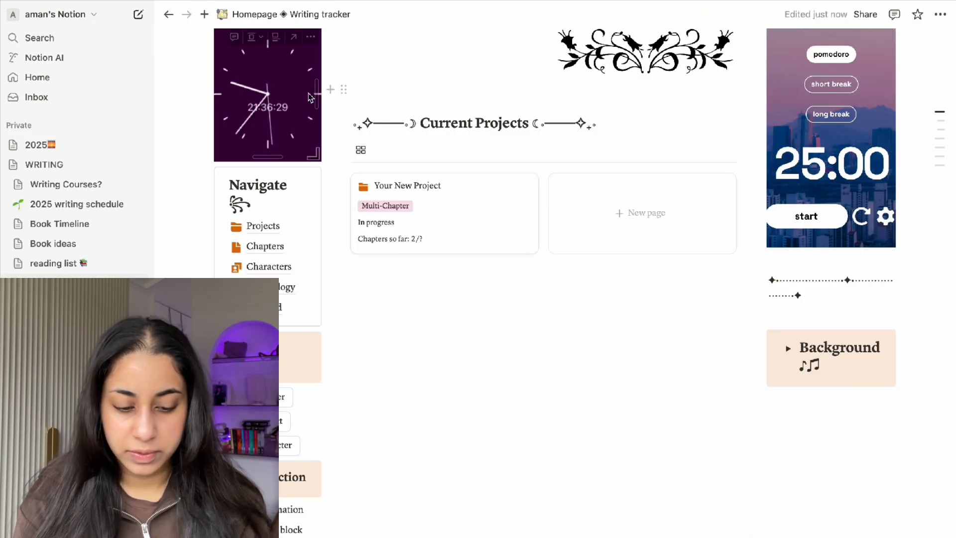
click(310, 36)
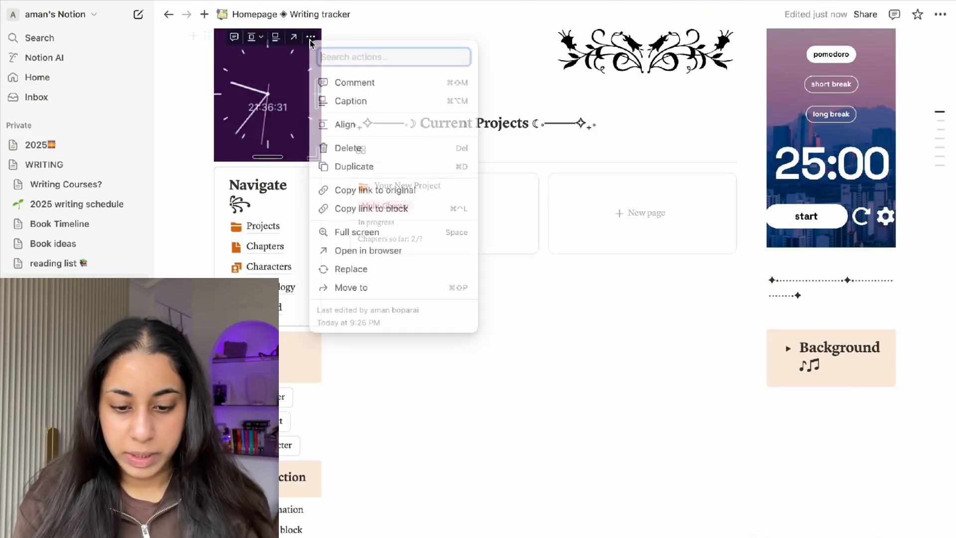
click(243, 73)
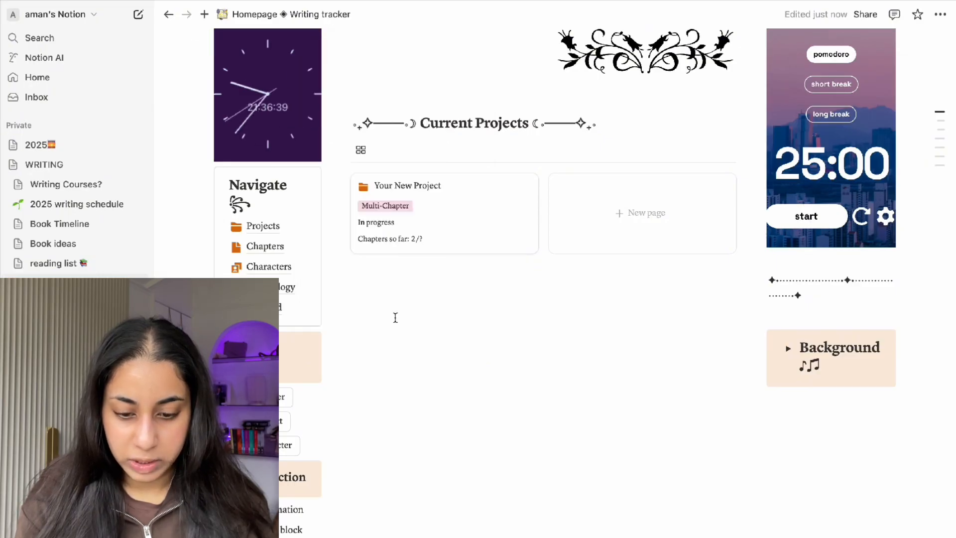
Expand the Background music toggle to check its Spotify embeds and delete the whole block.
click(789, 347)
click(781, 391)
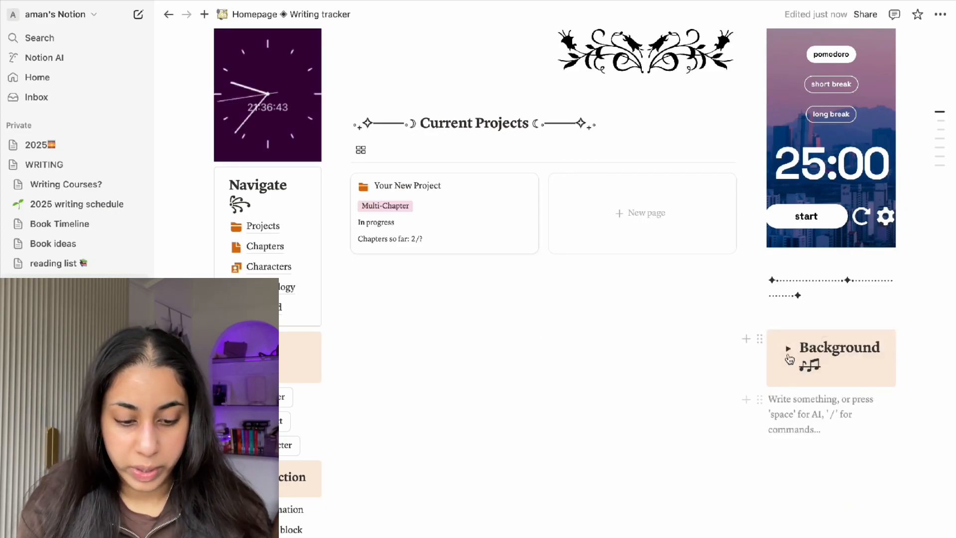
click(788, 349)
click(759, 342)
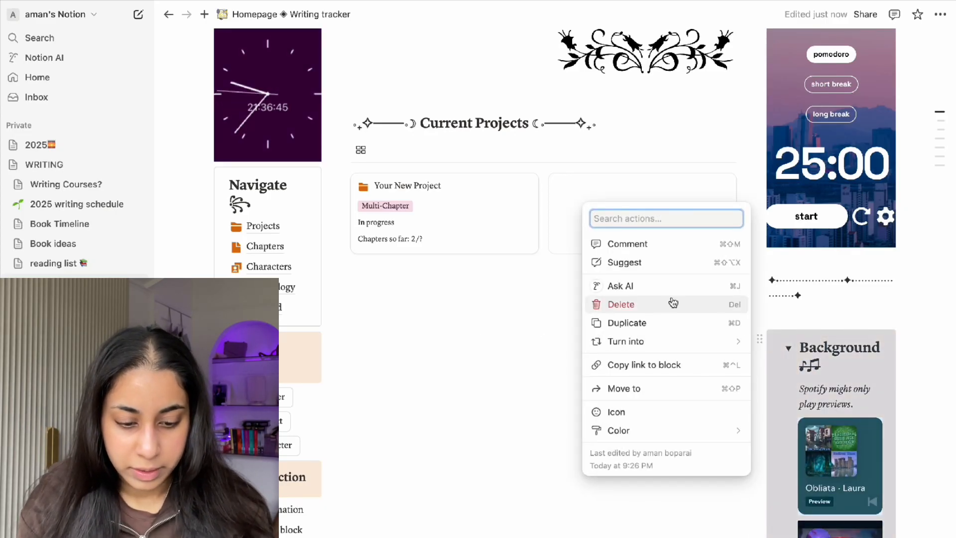
click(625, 305)
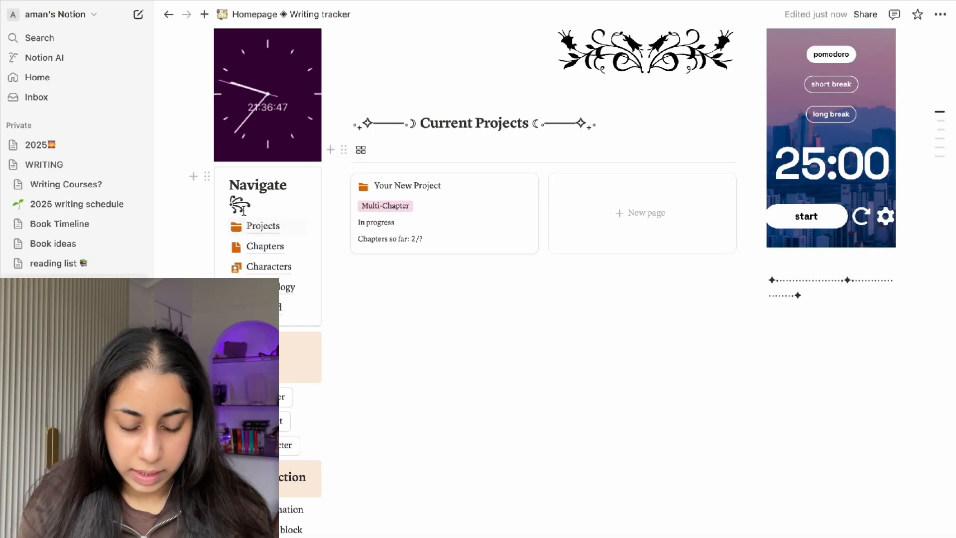
Move the Navigate block and the Quick actions heading with its three buttons into the third column, beneath the star divider.
drag(207, 178, 769, 304)
drag(206, 181, 759, 464)
drag(204, 178, 736, 506)
drag(769, 533, 772, 531)
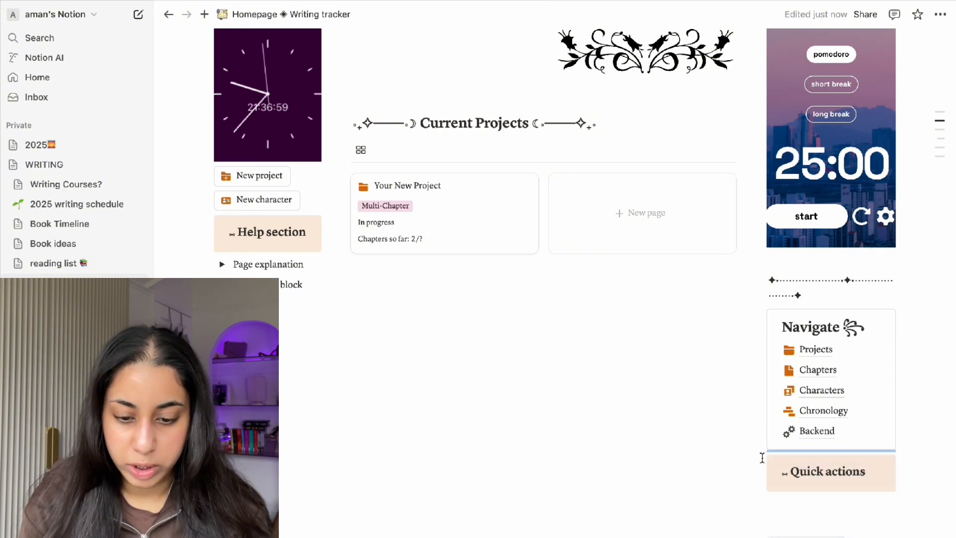
drag(205, 176, 763, 495)
drag(206, 142, 762, 525)
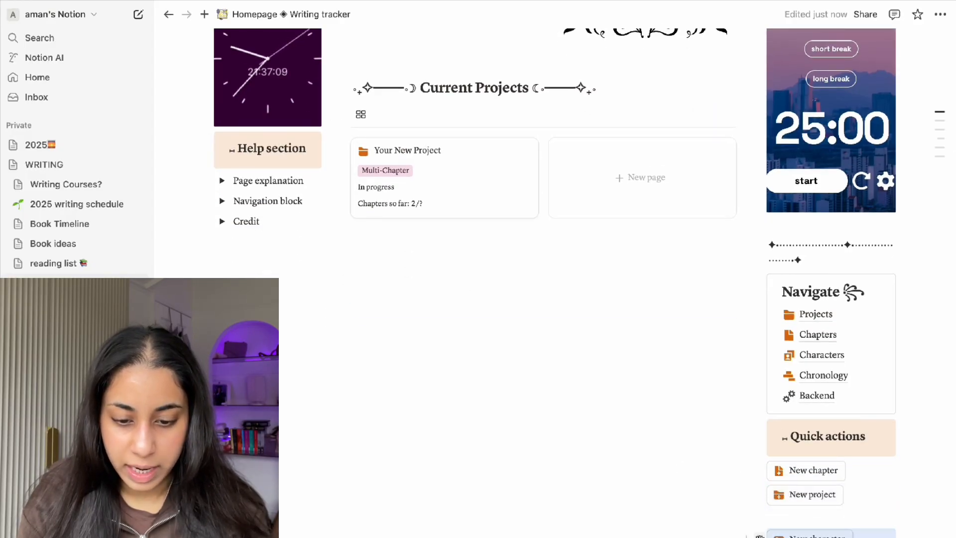
Move the Help section heading and its Page explanation, Navigation block and Credit toggles beneath the Quick actions buttons.
drag(207, 141, 757, 532)
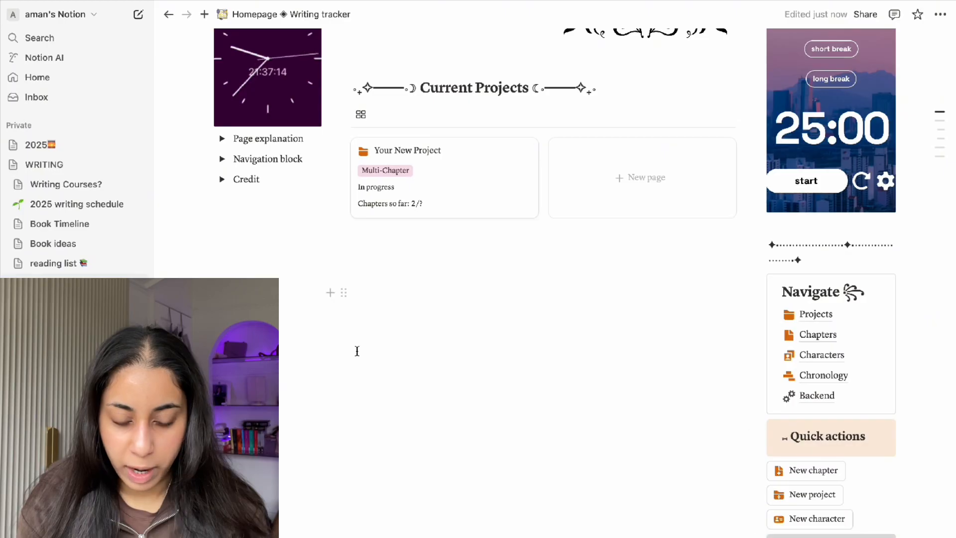
drag(208, 100, 769, 428)
scroll(565, 250, up, 5)
drag(207, 145, 741, 306)
scroll(740, 305, up, 9)
drag(207, 295, 779, 533)
scroll(706, 288, up, 9)
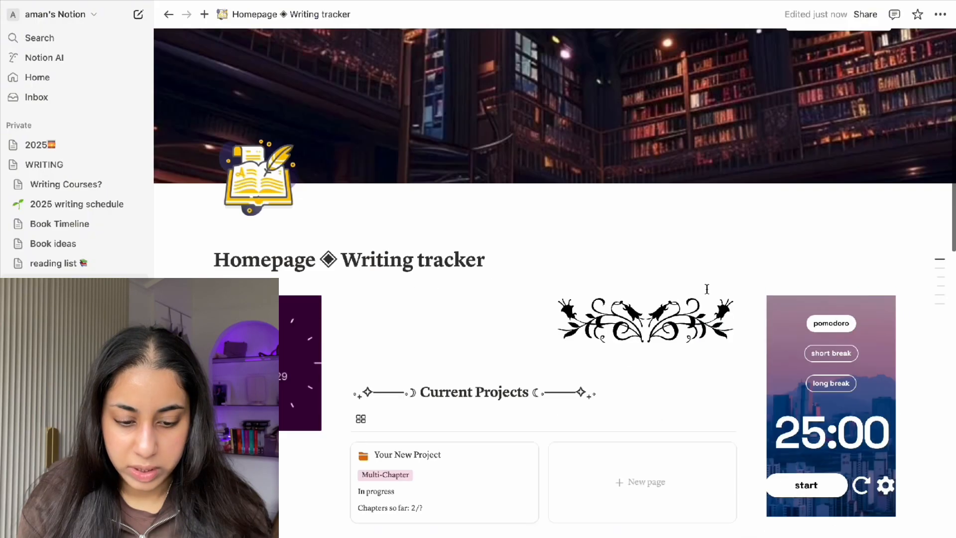
Move the pomodoro timer beneath the clock in the first column and close the gaps between the Help section's toggles.
scroll(722, 258, down, 2)
drag(455, 314, 249, 358)
scroll(419, 346, down, 5)
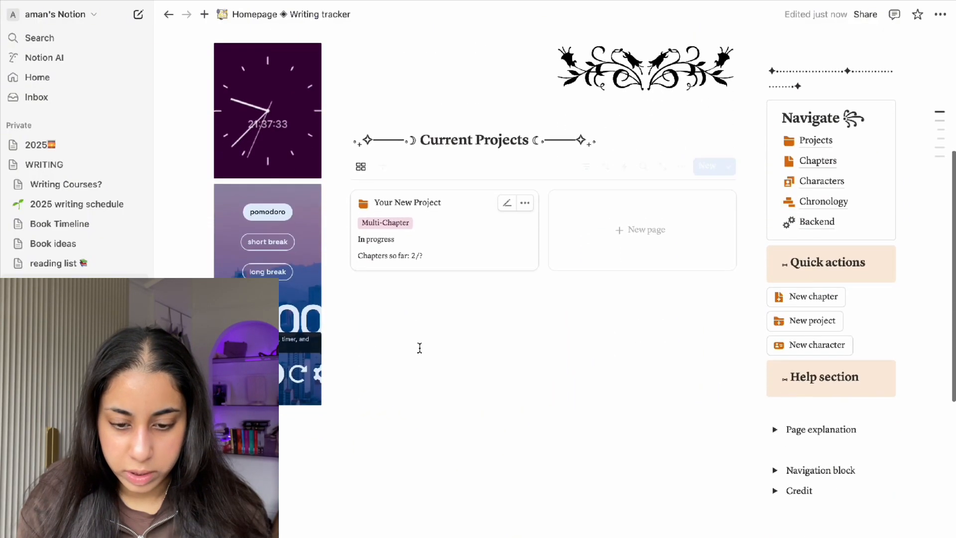
drag(761, 374, 761, 358)
drag(762, 418, 762, 386)
Delete the Notepad and Inspiration board sections with all their boxes from the end of the homepage.
scroll(581, 419, down, 7)
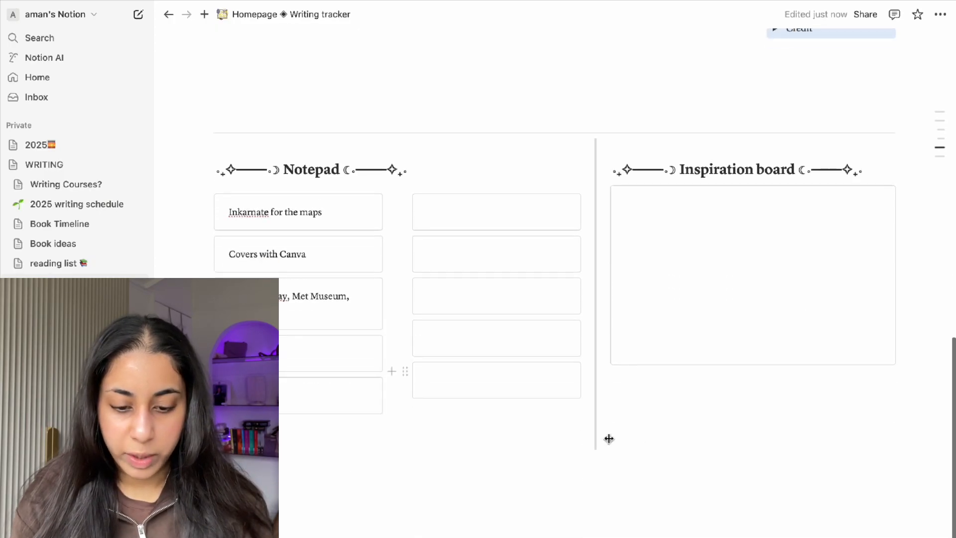
drag(718, 441, 305, 162)
key(BackSpace)
drag(674, 465, 394, 363)
click(452, 490)
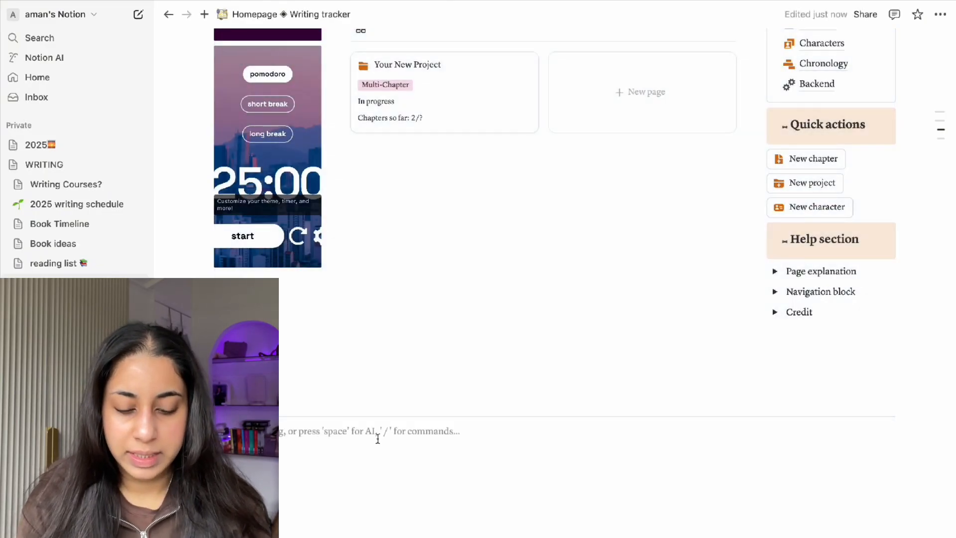
Move the Current Projects heading above the floral ornament and try to shift the ornament toward the column's left side.
scroll(377, 438, up, 3)
scroll(366, 435, up, 2)
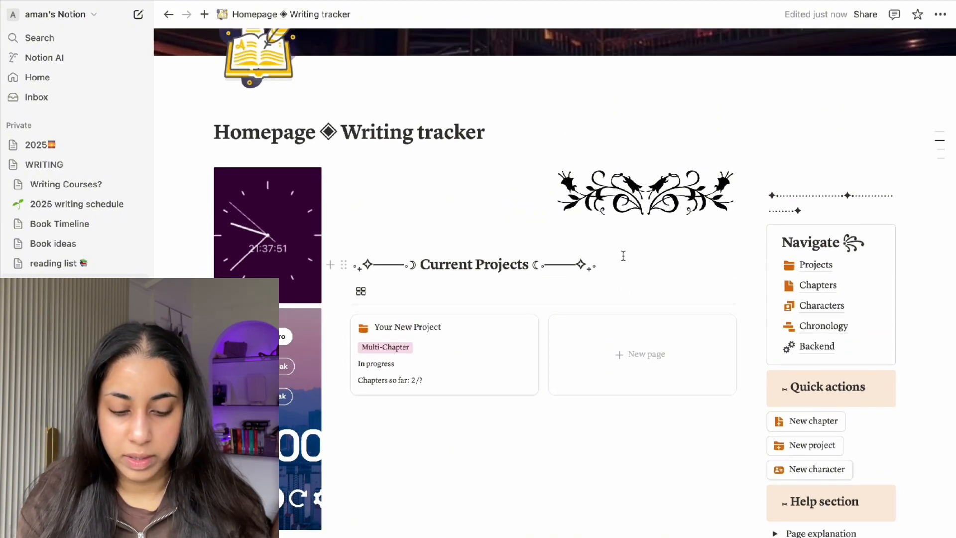
drag(548, 177, 371, 177)
drag(338, 268, 348, 189)
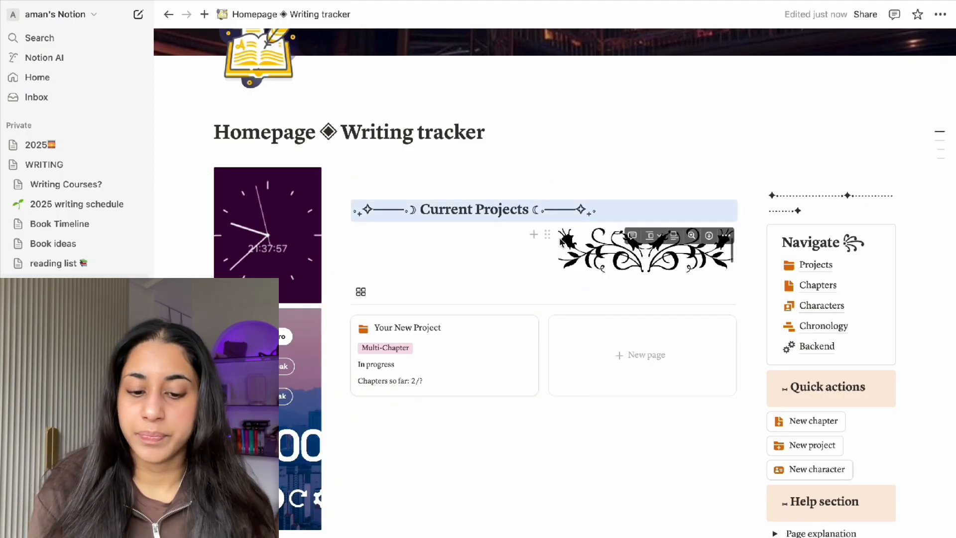
drag(549, 236, 388, 239)
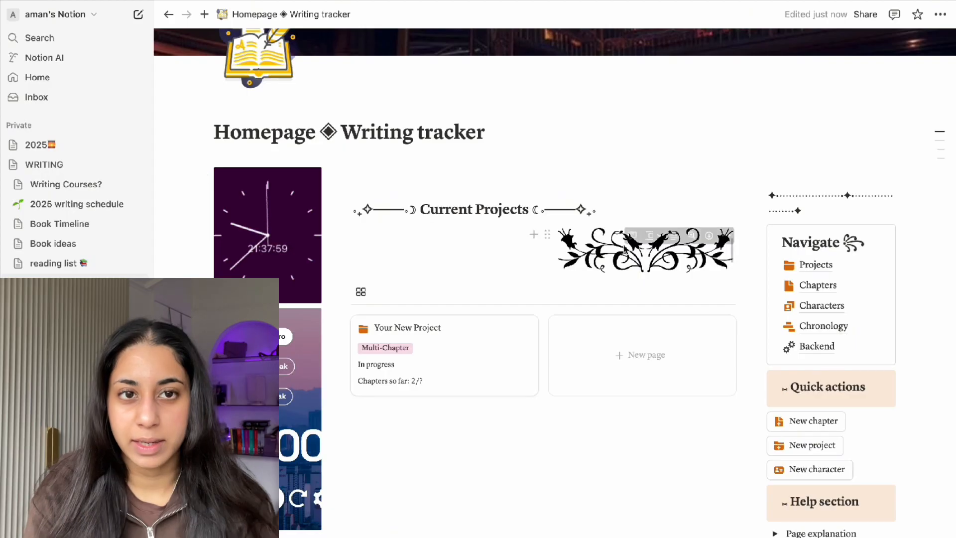
Move the floral ornament above the Current Projects heading and align it to the center.
drag(560, 239, 473, 180)
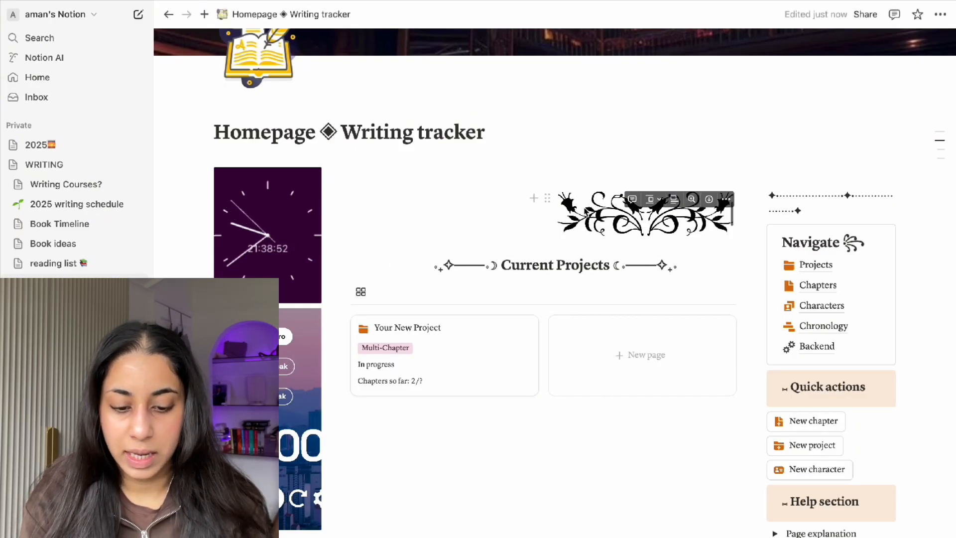
click(548, 219)
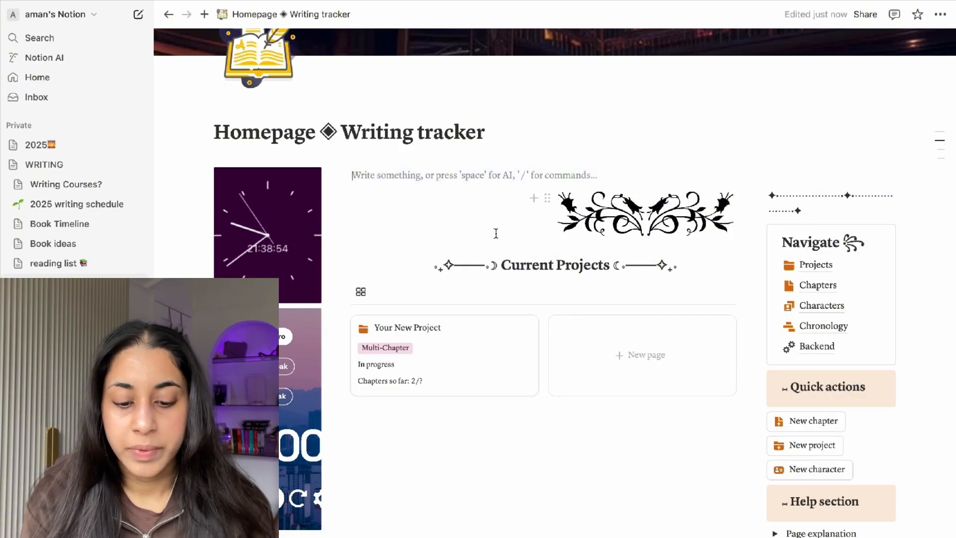
scroll(496, 232, down, 2)
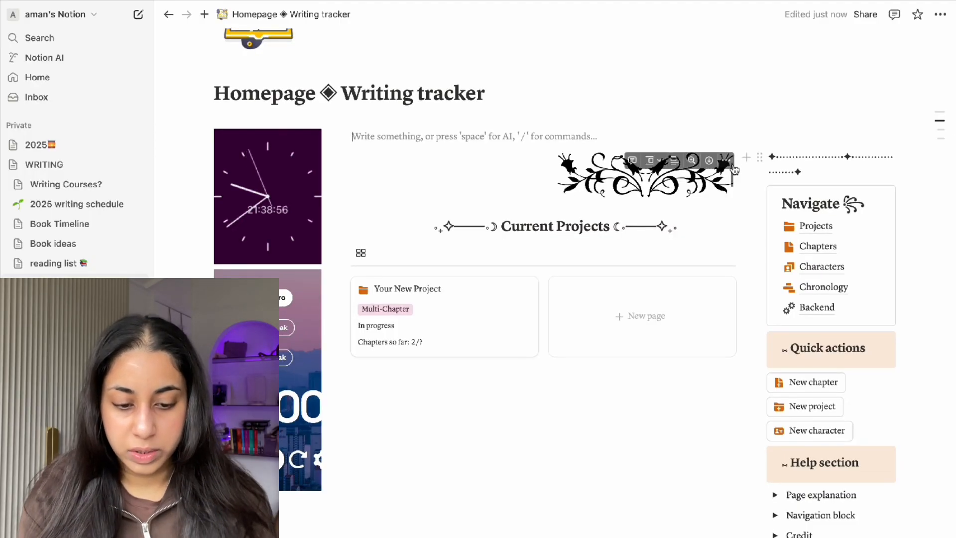
click(728, 163)
mouse_move(766, 274)
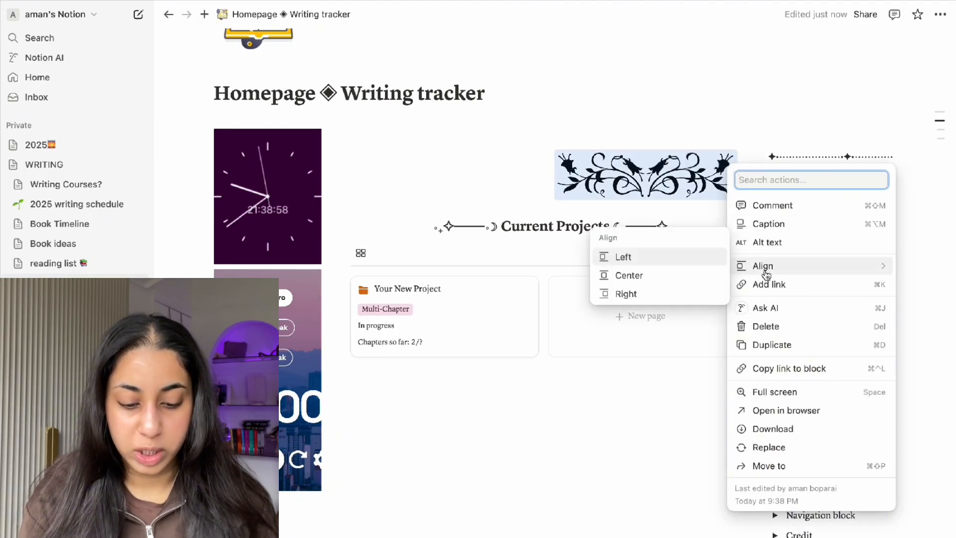
click(707, 274)
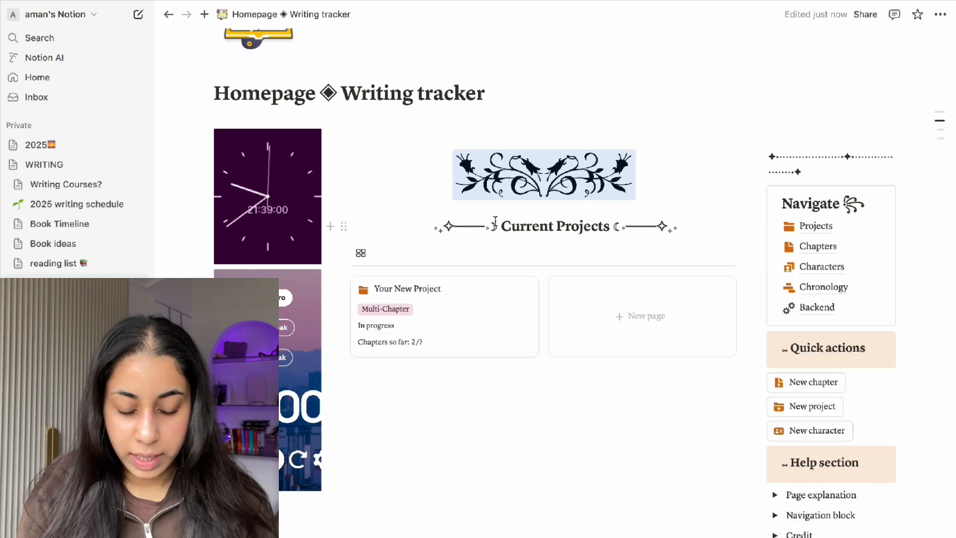
click(428, 226)
Move the Writing Courses? and 2025 writing schedule pages from WRITING to beneath the homepage's pomodoro timer.
scroll(456, 423, down, 2)
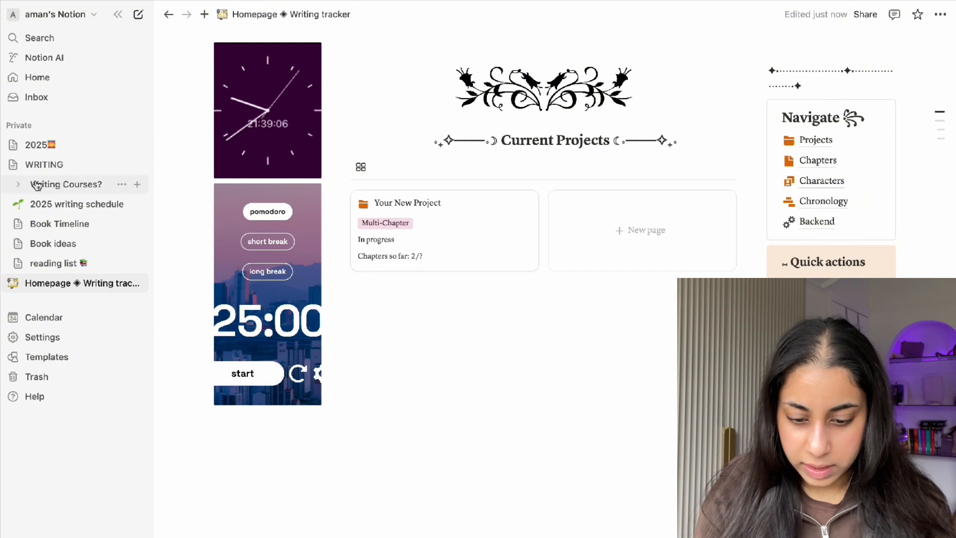
drag(44, 187, 247, 419)
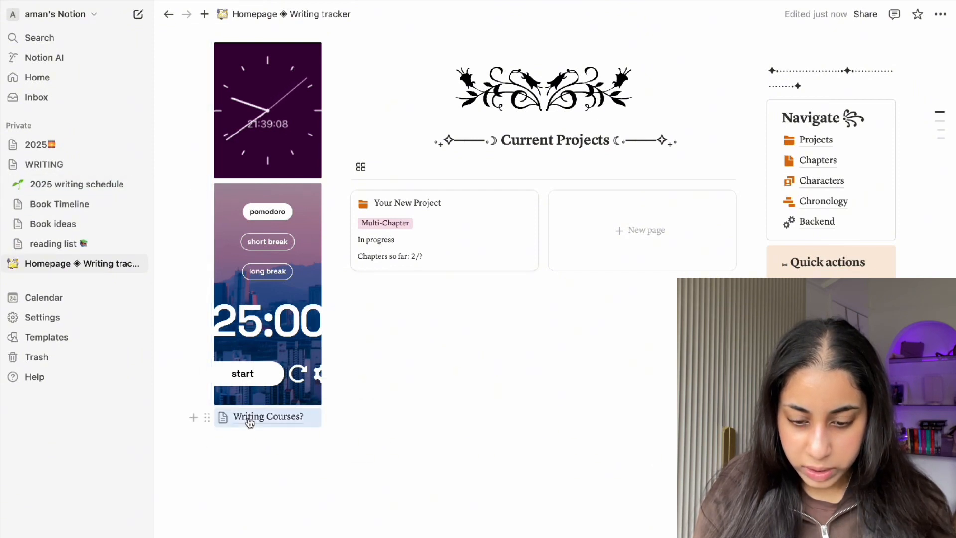
drag(73, 189, 246, 438)
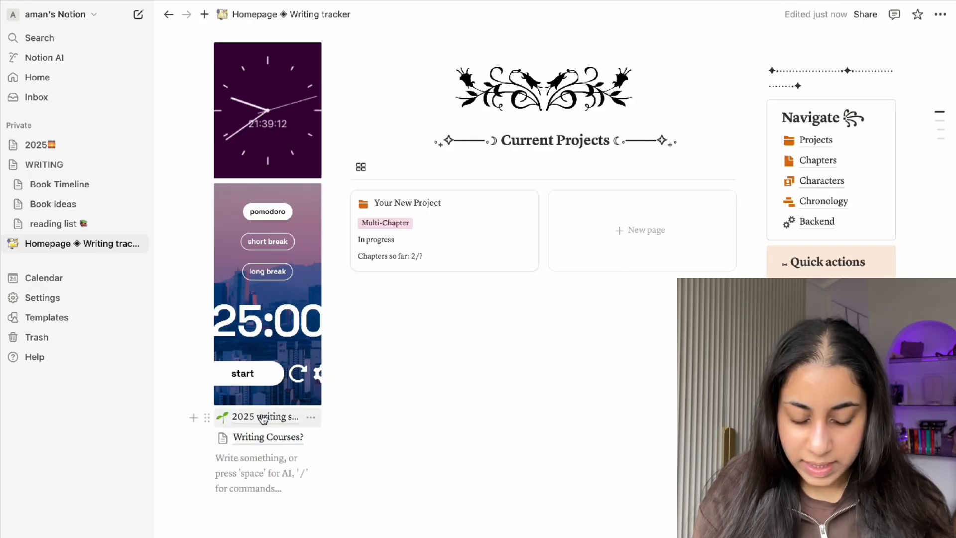
Look through the 2025 writing schedule and Writing Courses? pages and return to the homepage.
click(256, 416)
scroll(253, 359, down, 5)
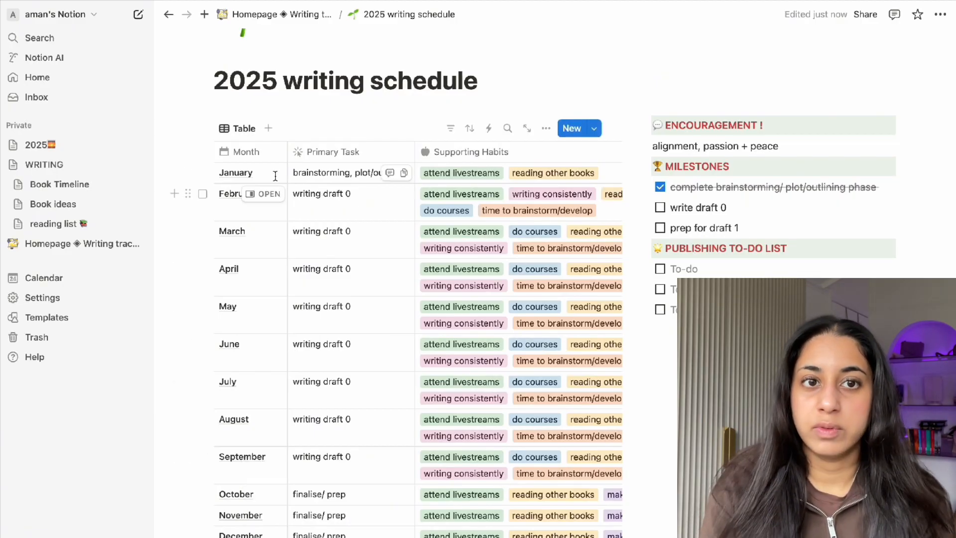
click(76, 247)
scroll(237, 357, down, 10)
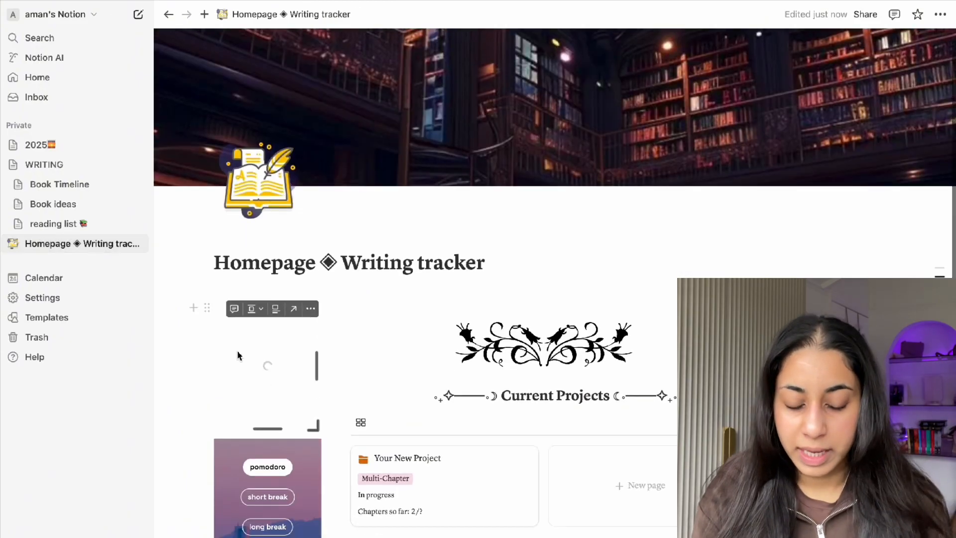
click(259, 279)
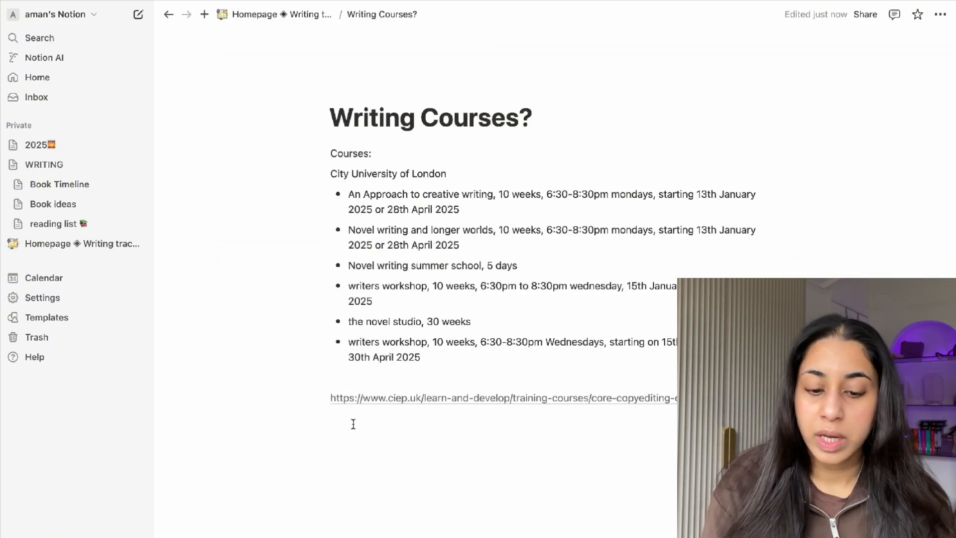
click(72, 248)
Move the reading list page from WRITING to beneath the Writing Courses? link on the homepage.
scroll(292, 422, down, 10)
scroll(293, 424, up, 3)
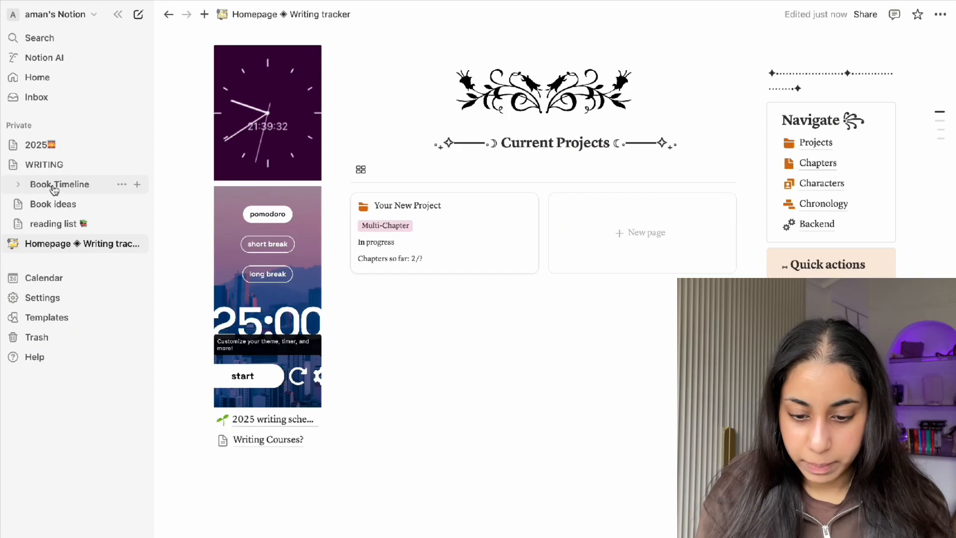
drag(58, 222, 243, 457)
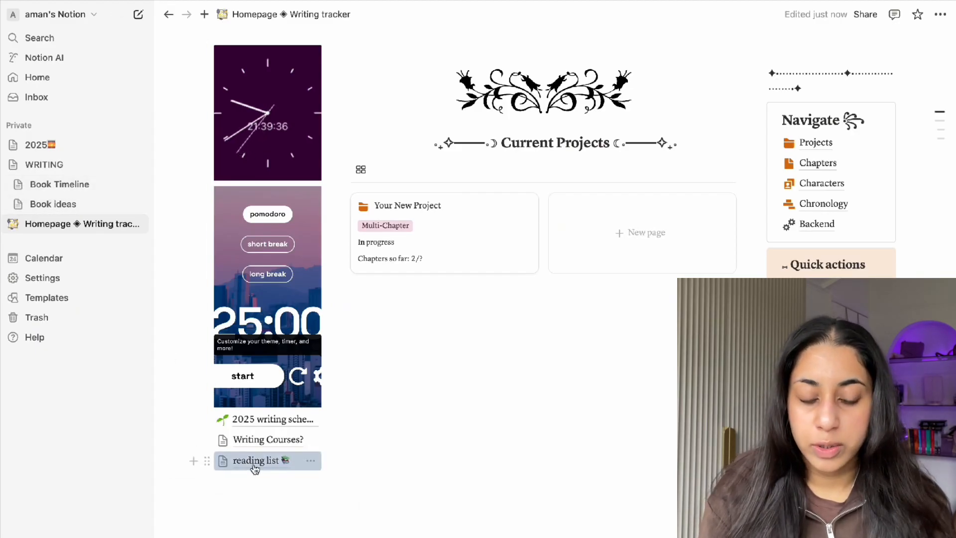
View the reading list page's book entries and return to the page links beneath the homepage's timer.
click(249, 461)
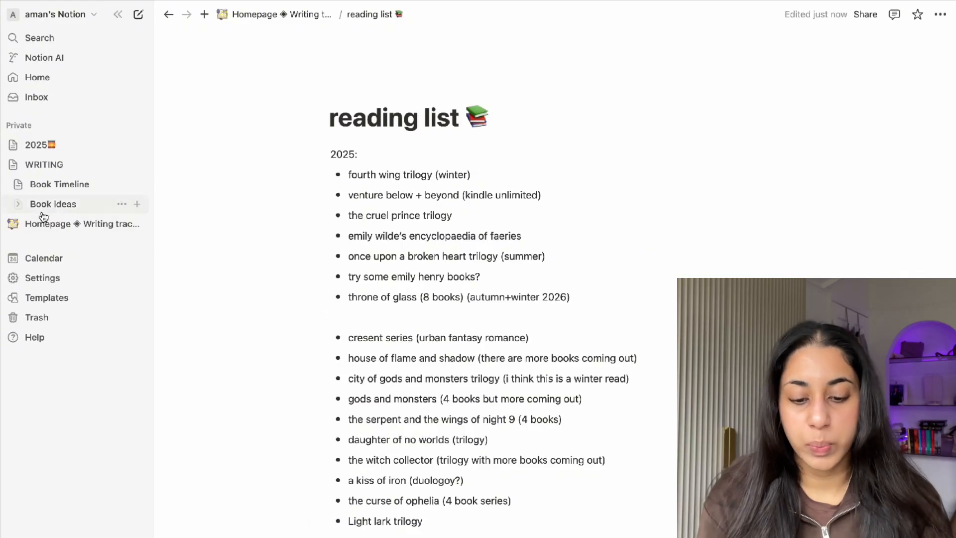
click(54, 225)
scroll(269, 423, down, 5)
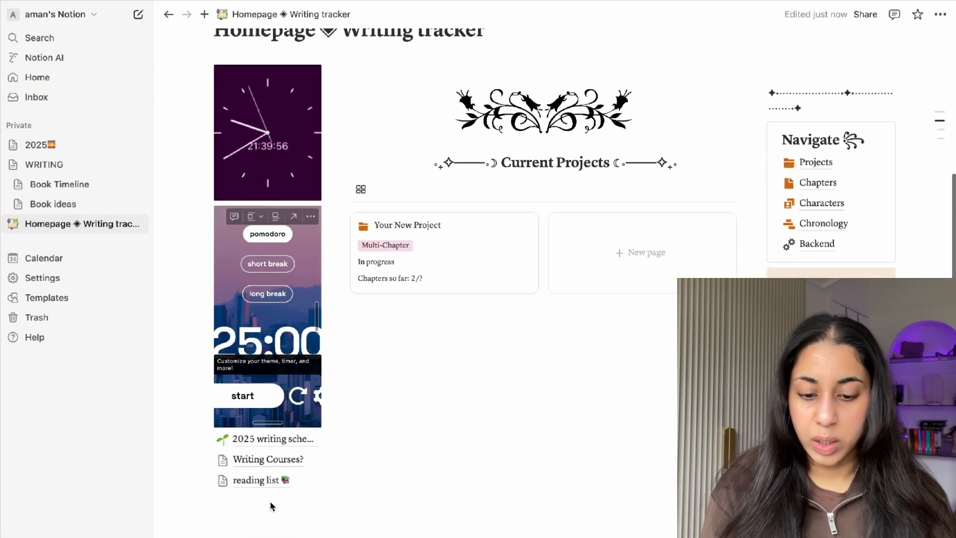
scroll(270, 506, down, 1)
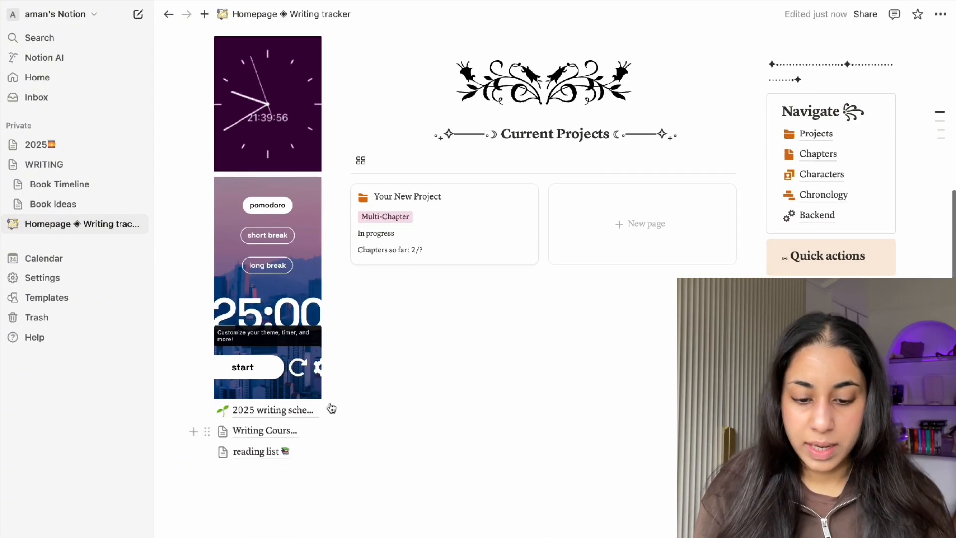
Open the Your New Project card and rename the project to Project Emerald.
click(445, 226)
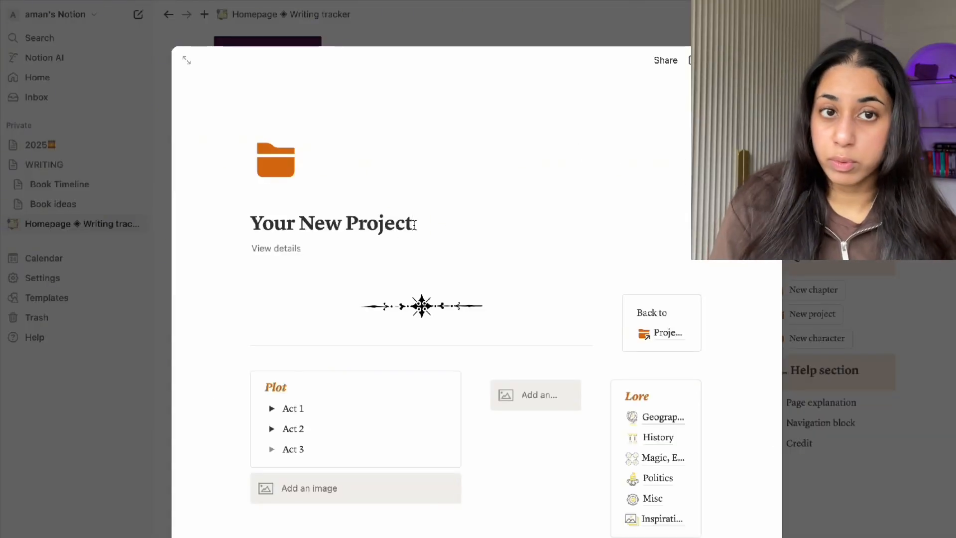
drag(395, 224, 254, 223)
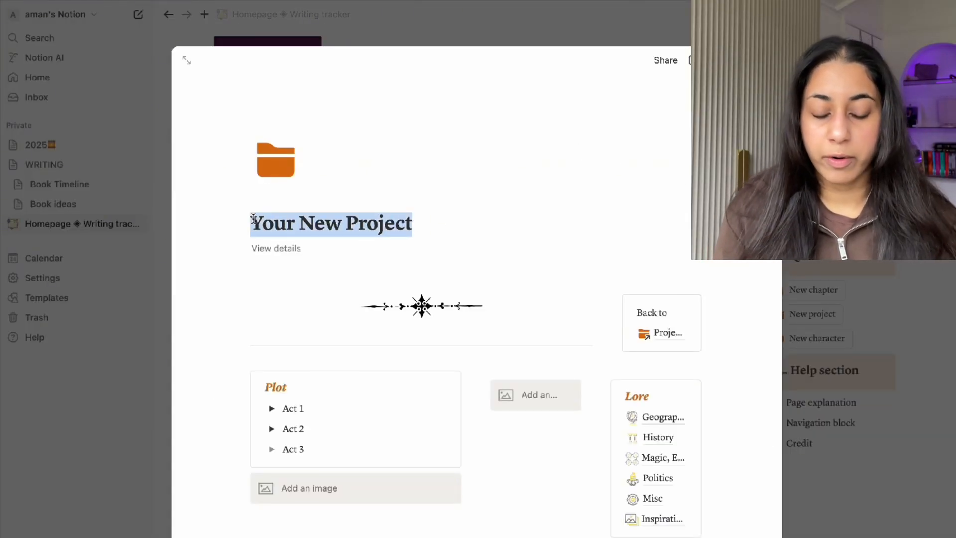
text(Project Emerald)
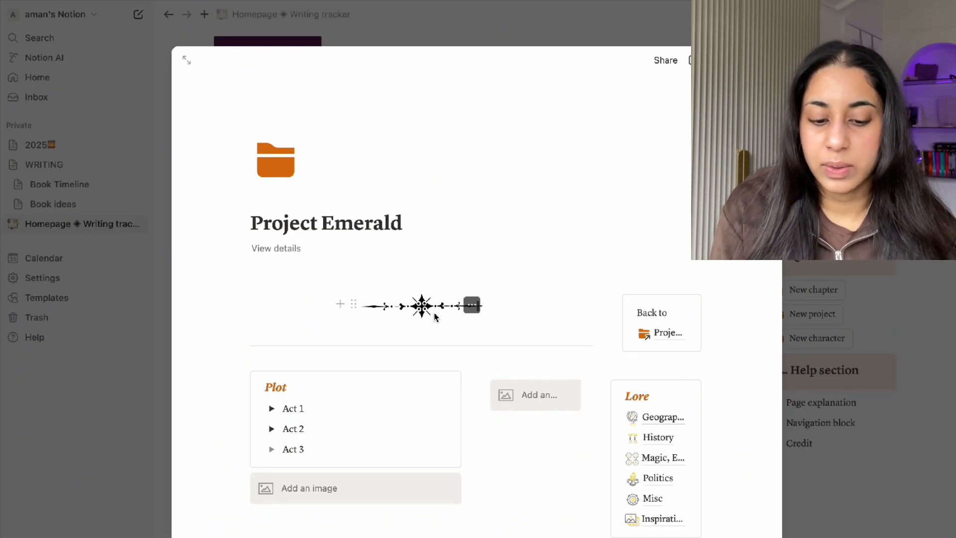
Delete the Lore box, the image placeholder beside it and the leftover empty block above the Genre box.
scroll(433, 311, down, 5)
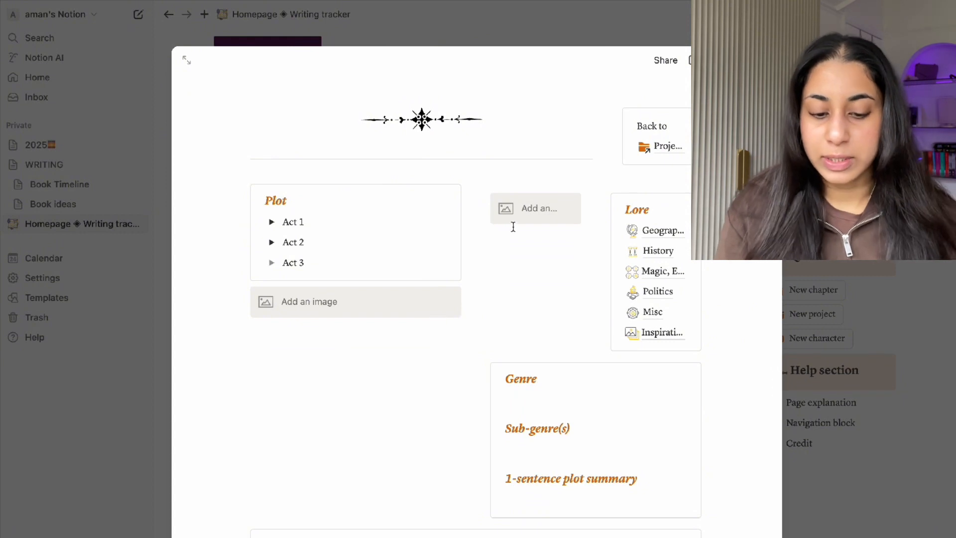
click(491, 264)
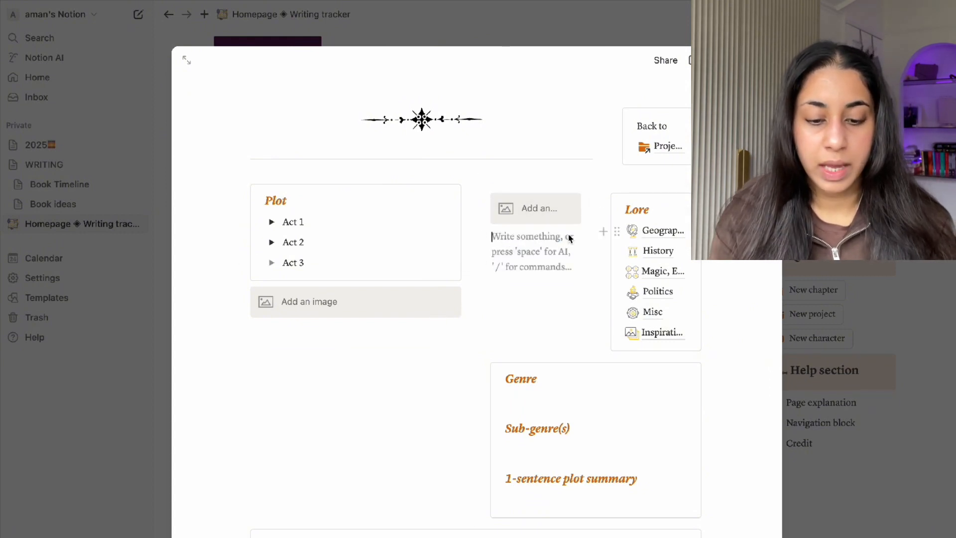
click(604, 201)
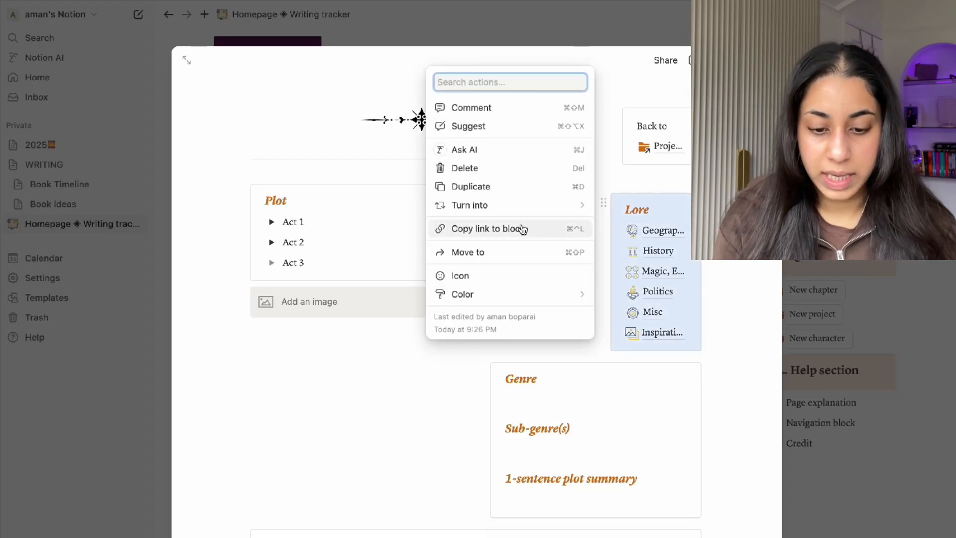
click(458, 169)
click(483, 194)
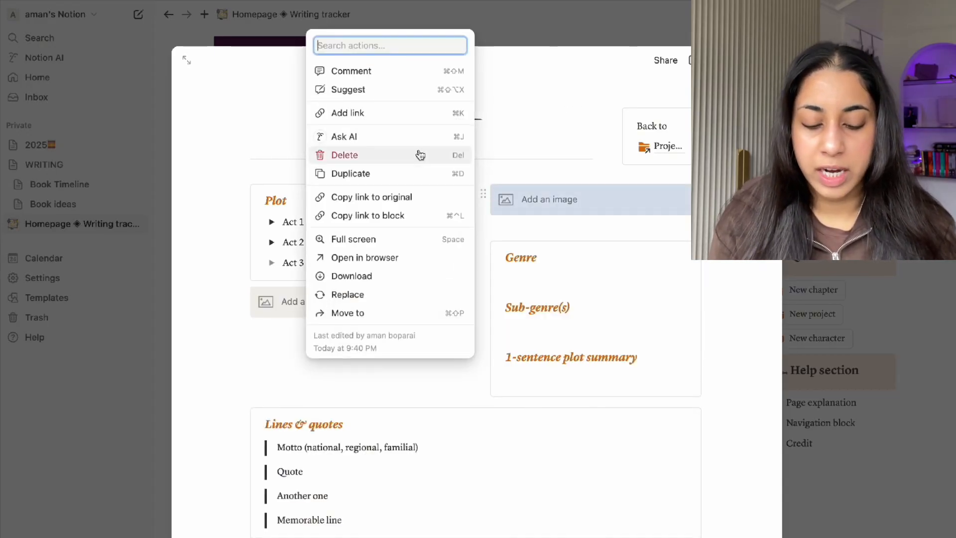
click(339, 155)
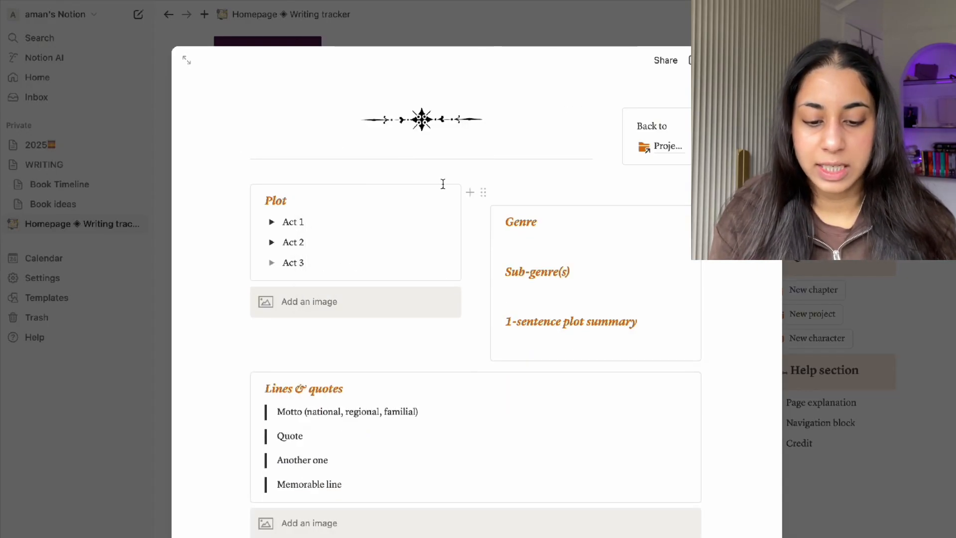
click(484, 194)
click(342, 150)
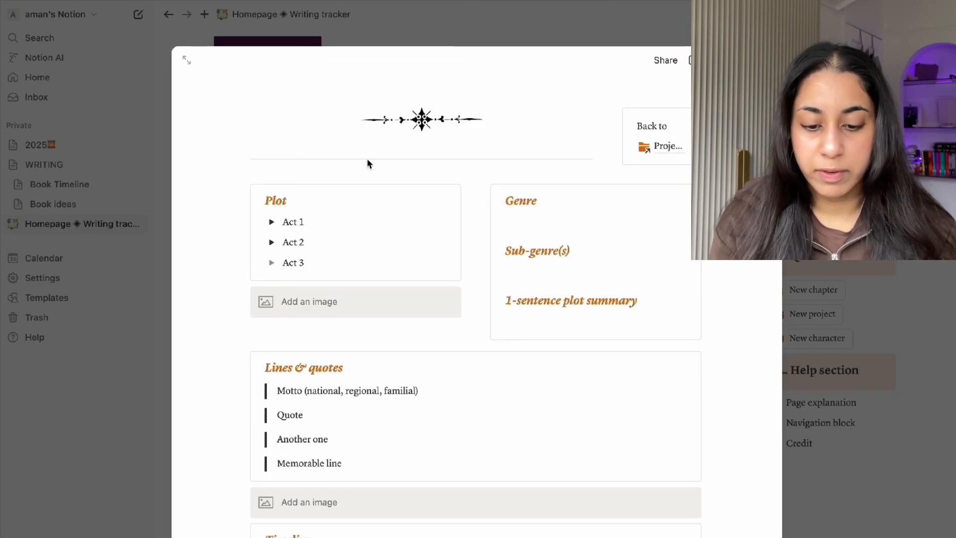
Delete the Genre, Plot, and Lines & quotes boxes from the Project Emerald page.
click(484, 194)
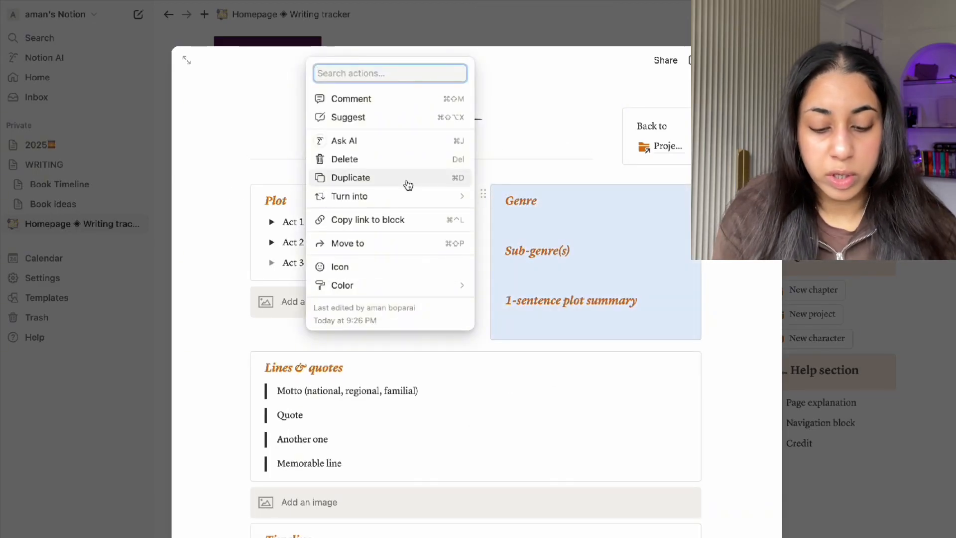
click(373, 161)
click(247, 183)
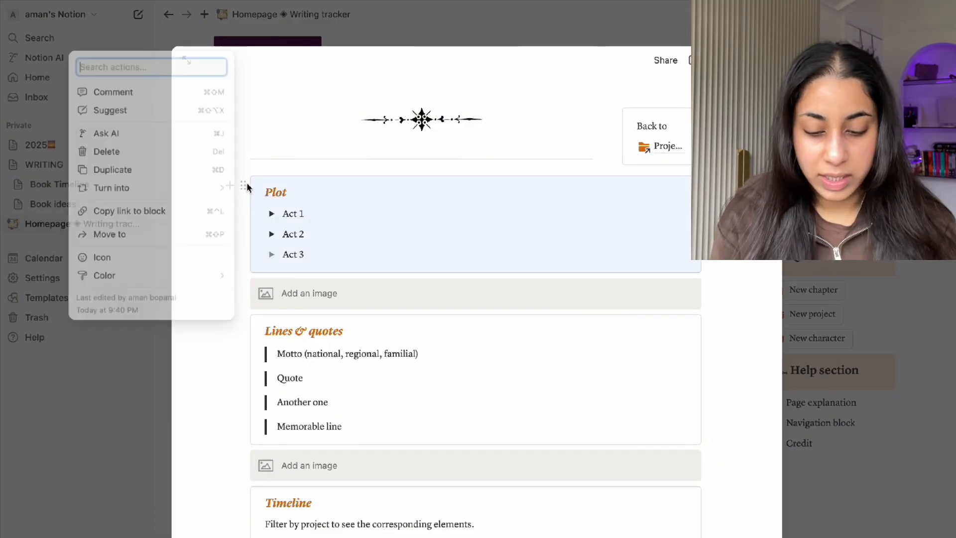
click(128, 153)
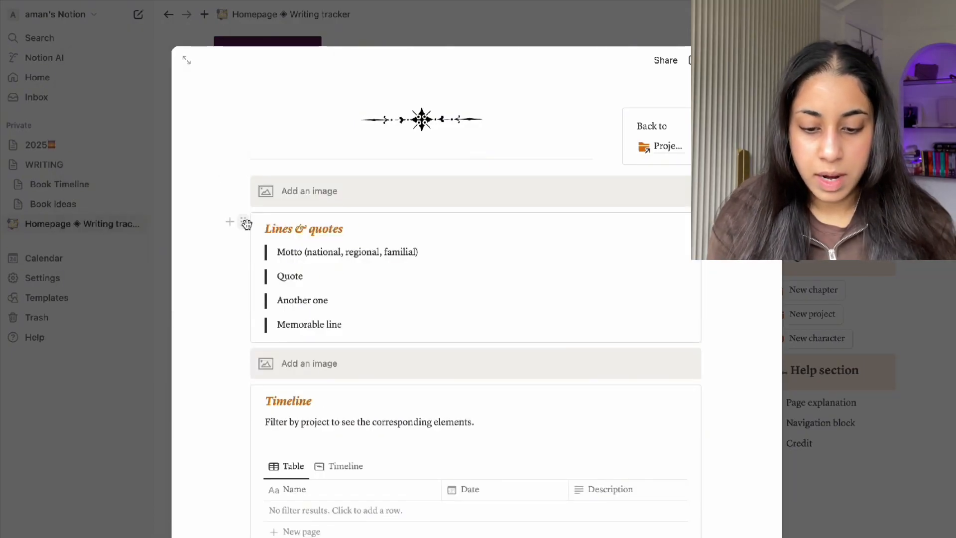
click(247, 224)
click(157, 187)
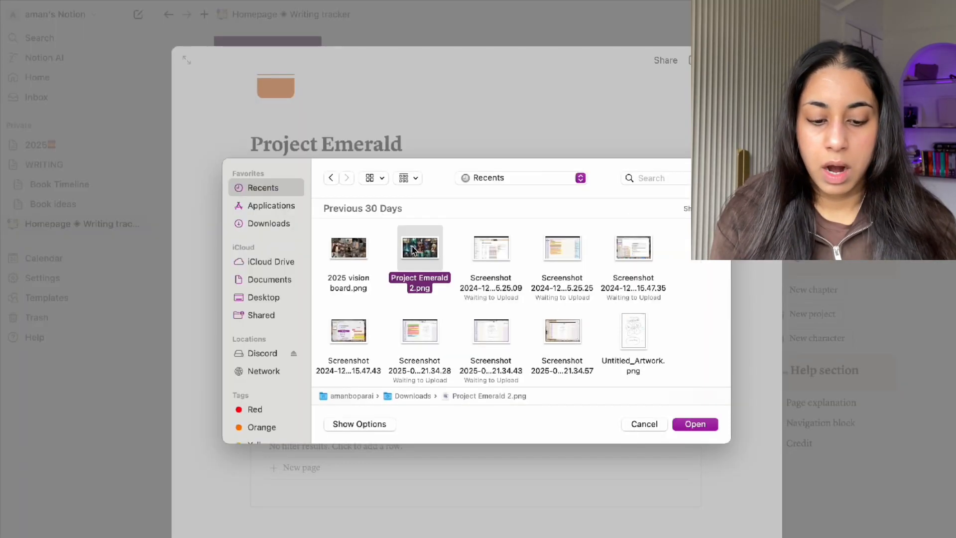
Insert the image Project Emerald 2.png above the project page's Timeline section.
click(695, 424)
scroll(543, 338, down, 2)
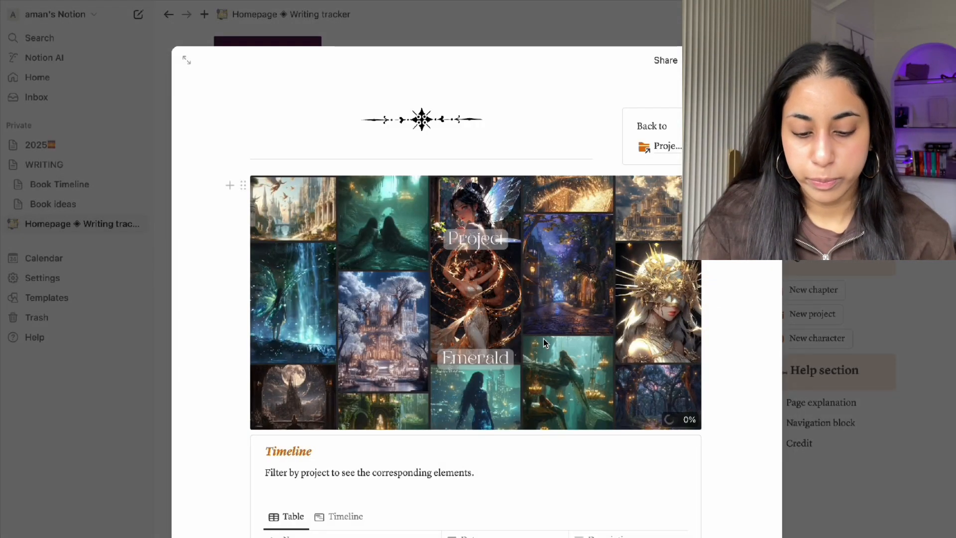
scroll(543, 338, down, 2)
Check the Timeline section's timeline and table views and close the project page.
click(348, 402)
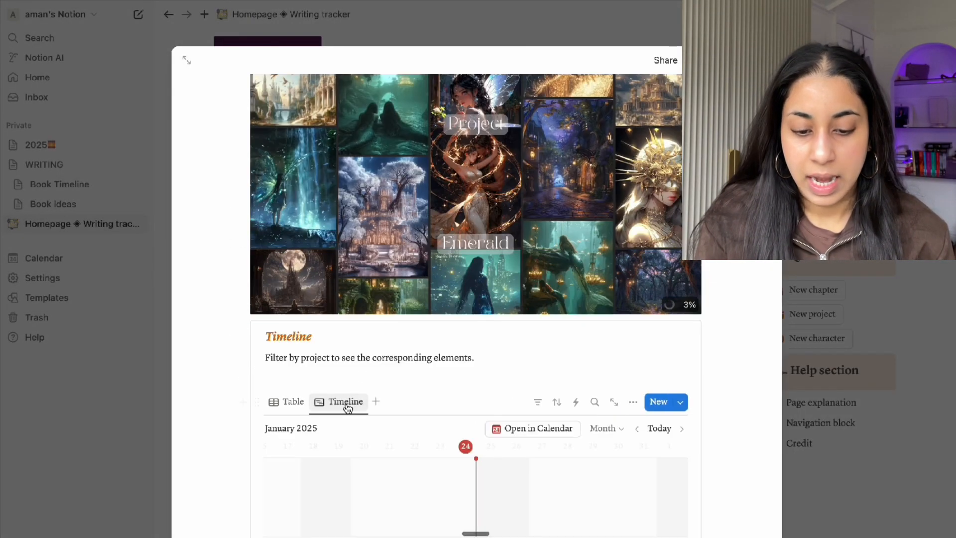
click(288, 402)
scroll(203, 260, up, 2)
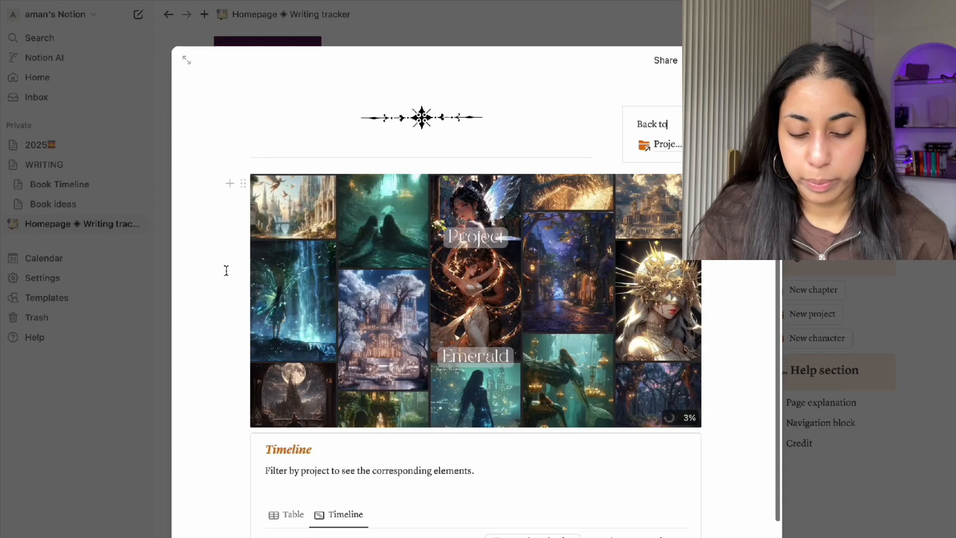
key(Escape)
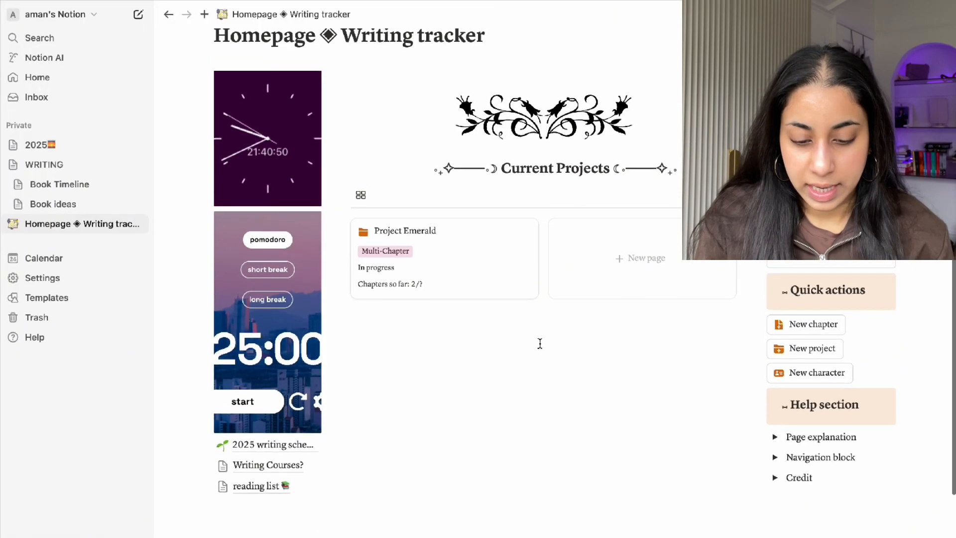
Add the fairy emoji to the end of the Project Emerald page's title and close the page.
click(416, 219)
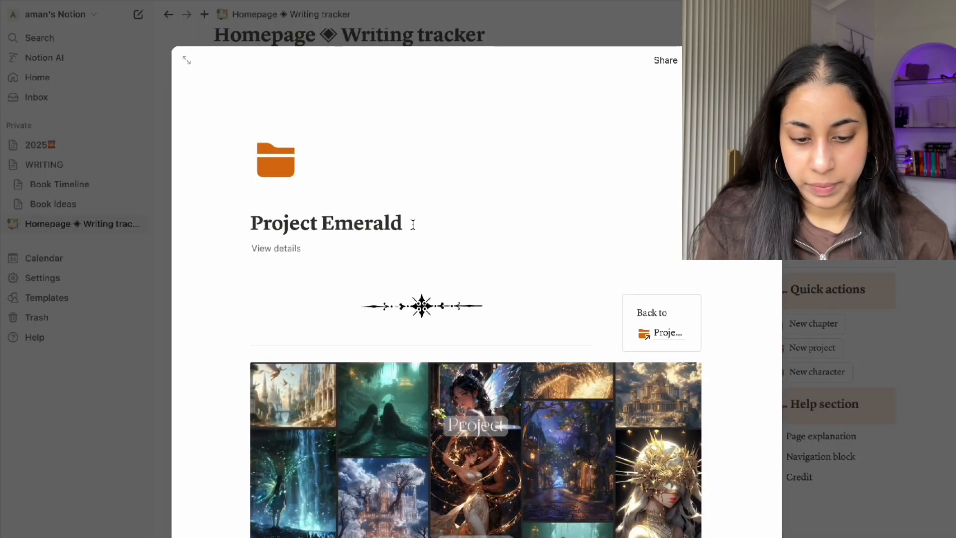
key(ctrl+super+space)
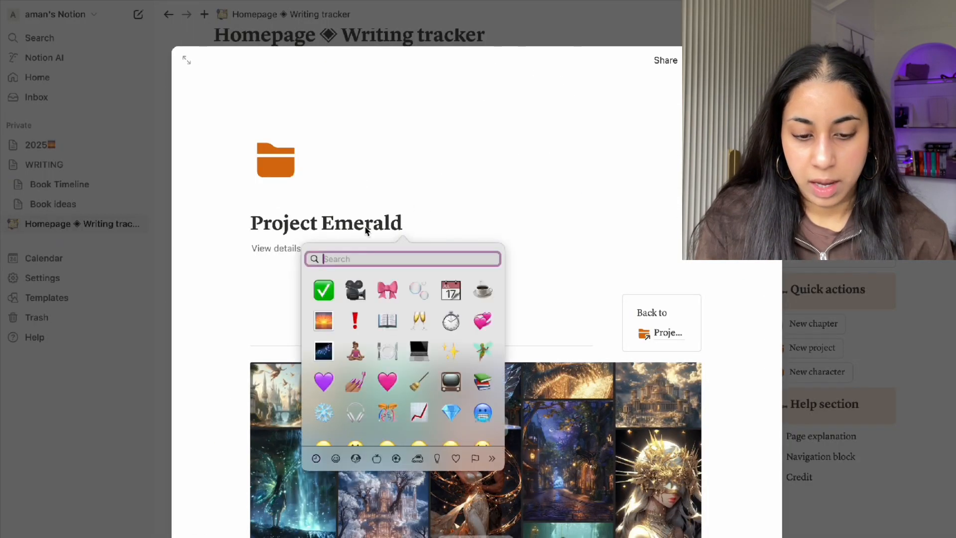
click(485, 349)
click(797, 464)
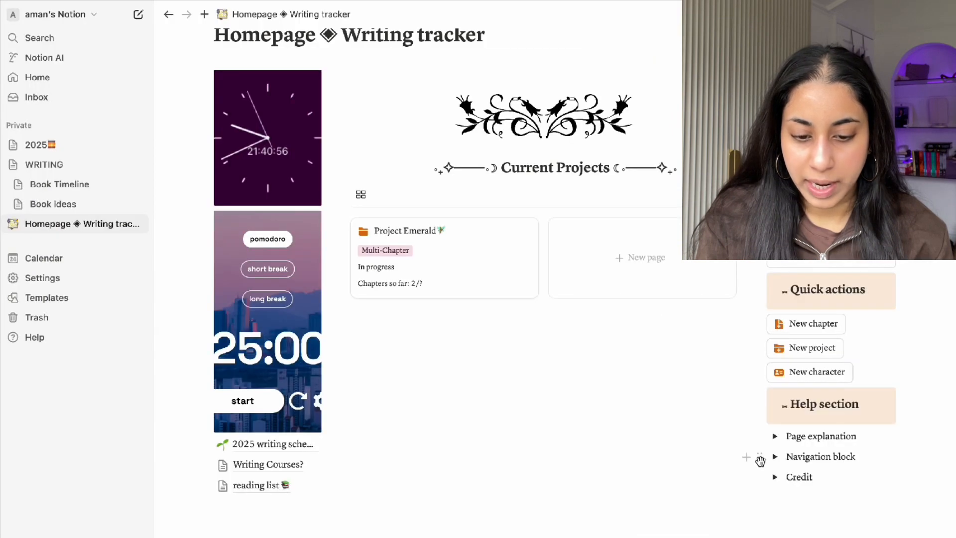
Look up the Project shadow entry on the Book ideas page and return to the writing tracker homepage.
click(55, 205)
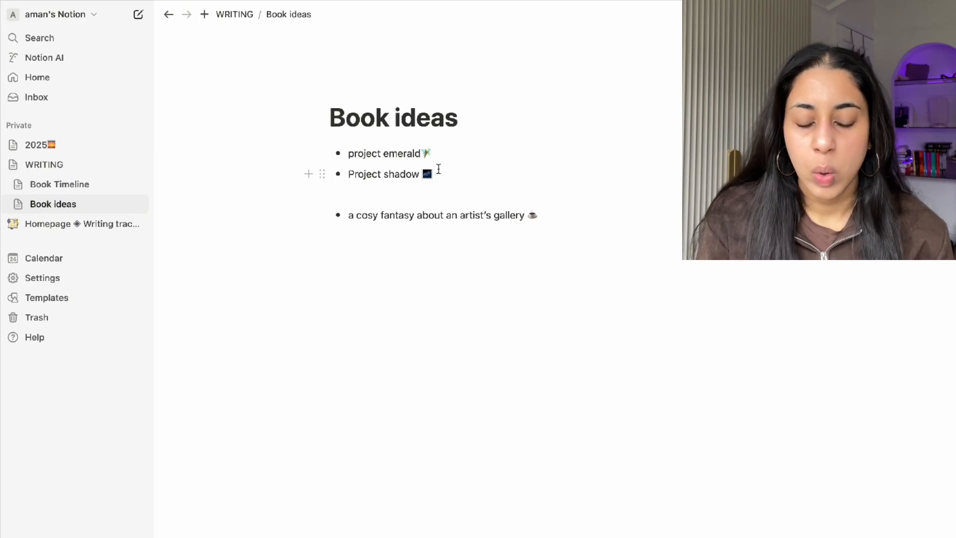
drag(438, 170, 369, 171)
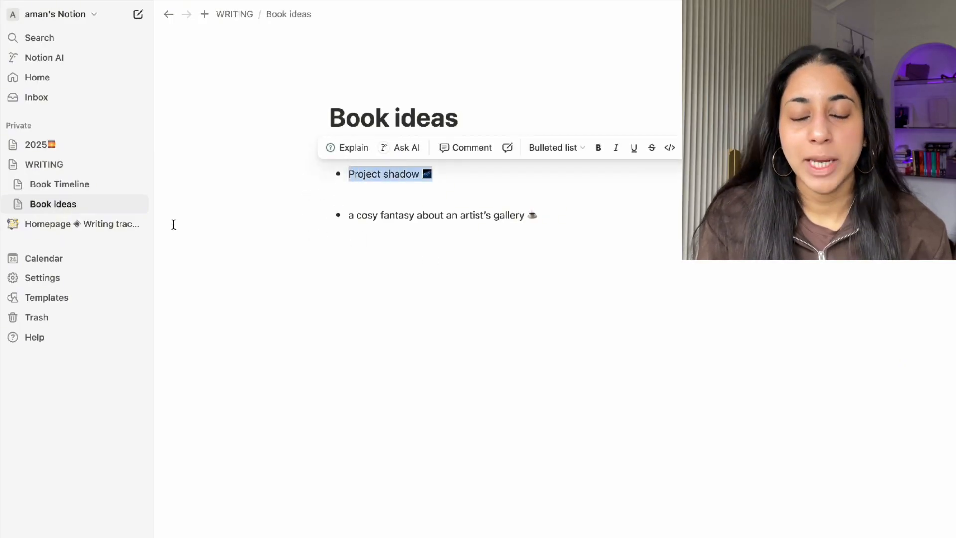
click(106, 223)
Create a new project page titled "Project shadow" with the night-sky emoji in the Current Projects gallery.
click(606, 516)
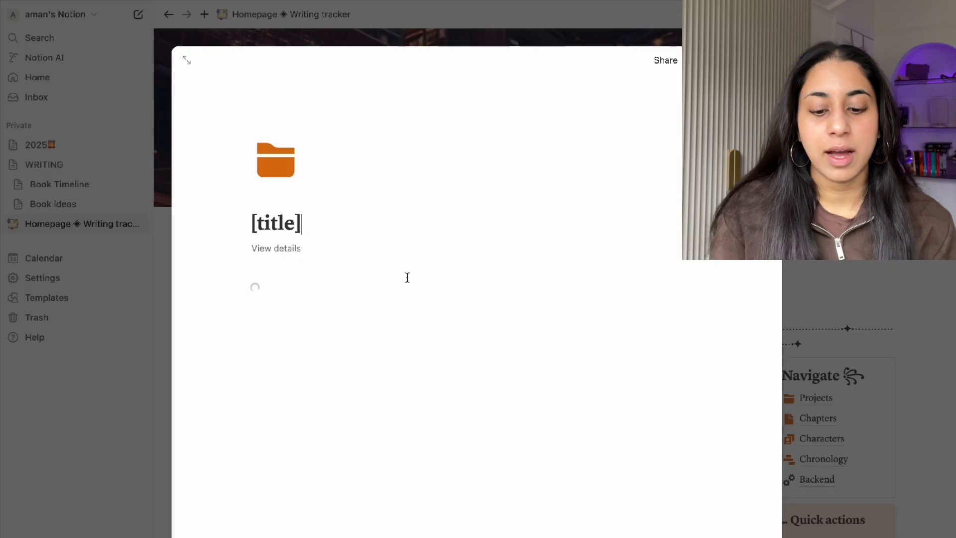
drag(304, 221, 248, 222)
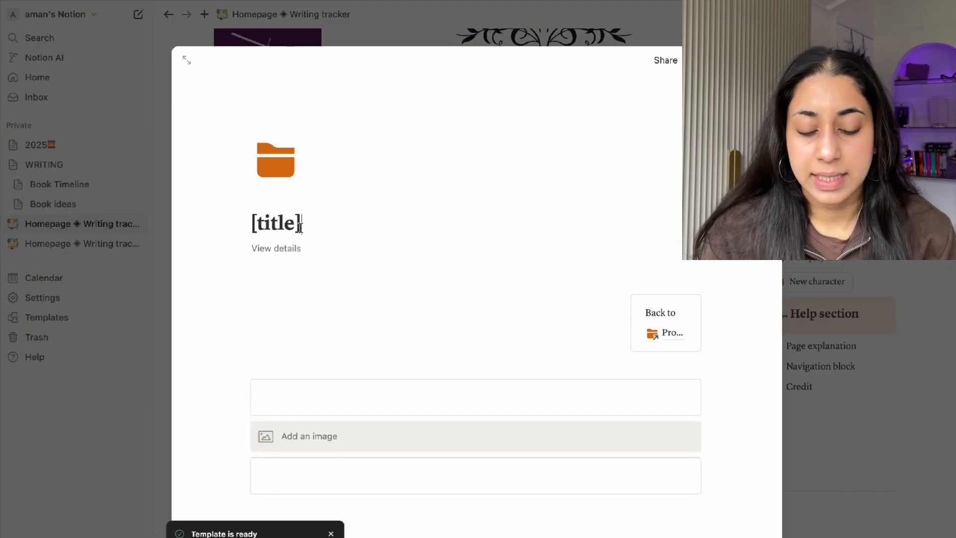
drag(302, 226, 245, 227)
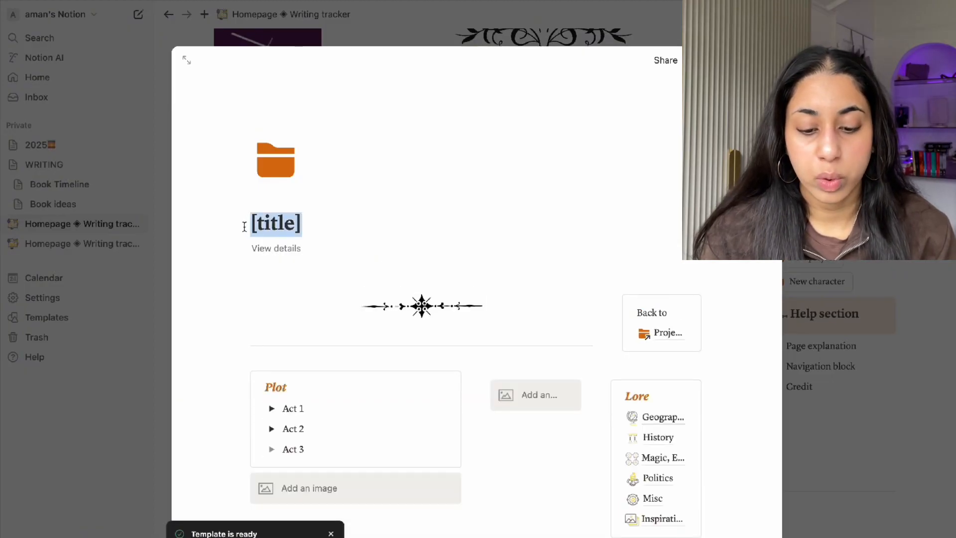
text(Project )
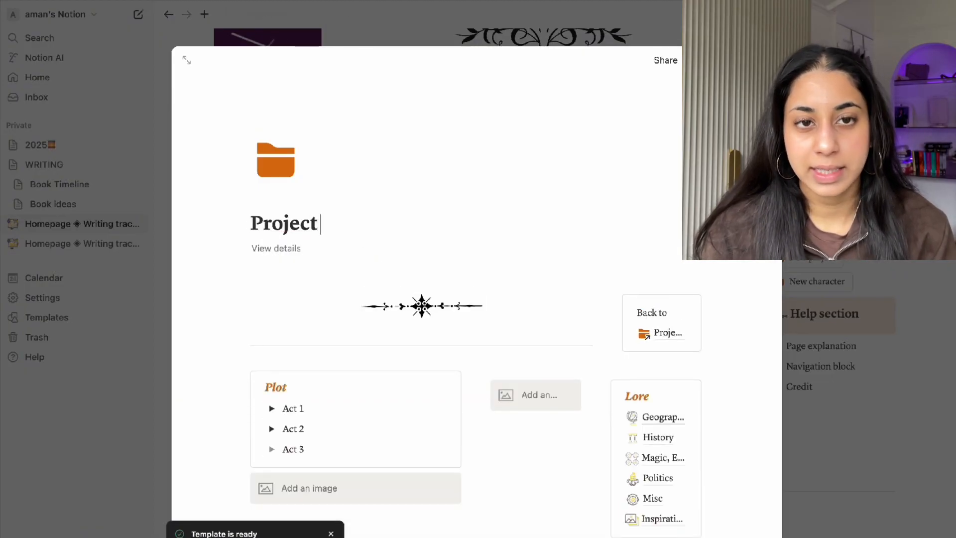
text(shadow)
key(ctrl+super+space)
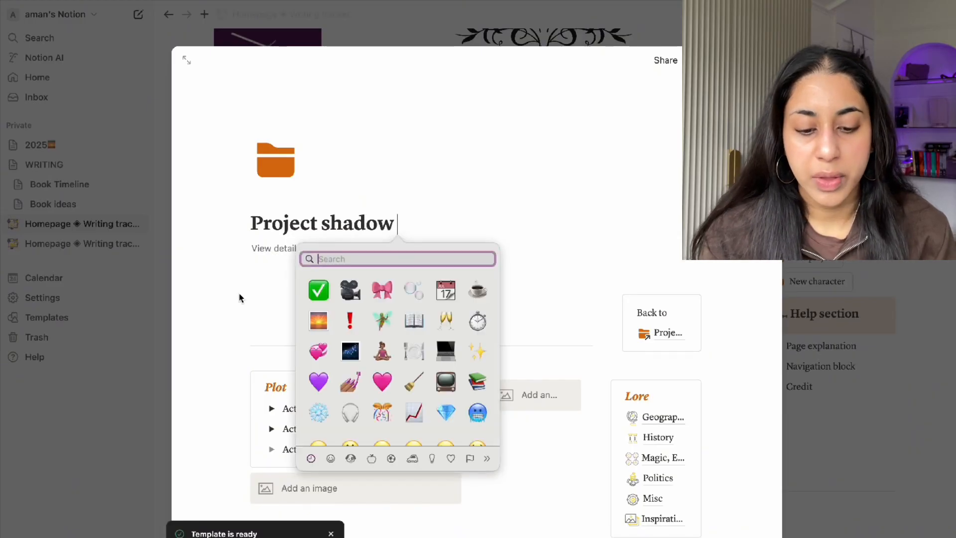
click(350, 352)
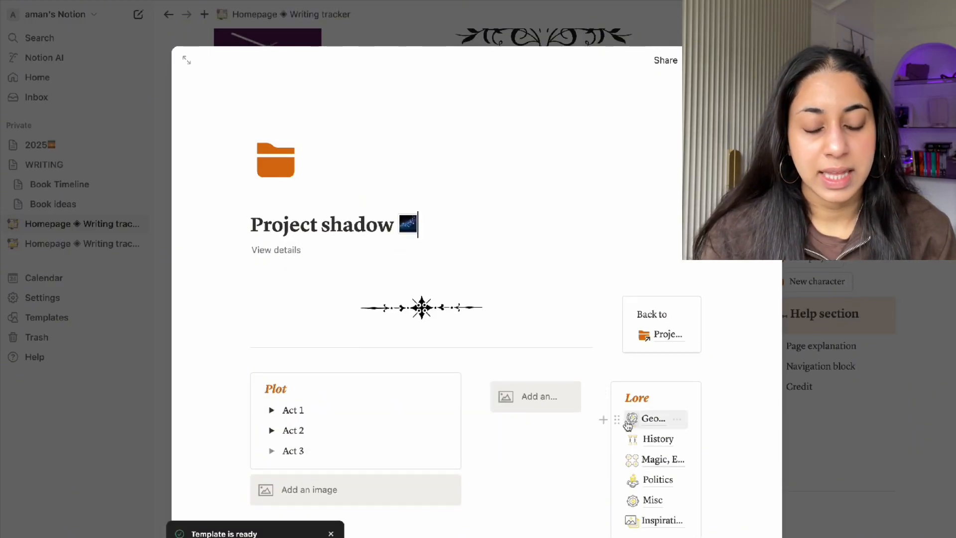
click(850, 512)
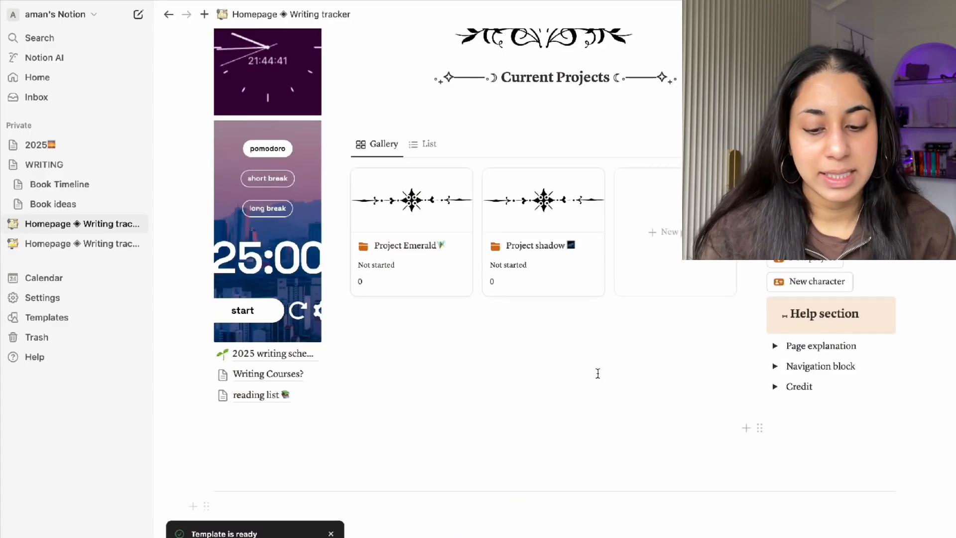
Create another project page titled "Project: cosy fantasy" in the Current Projects gallery.
click(660, 240)
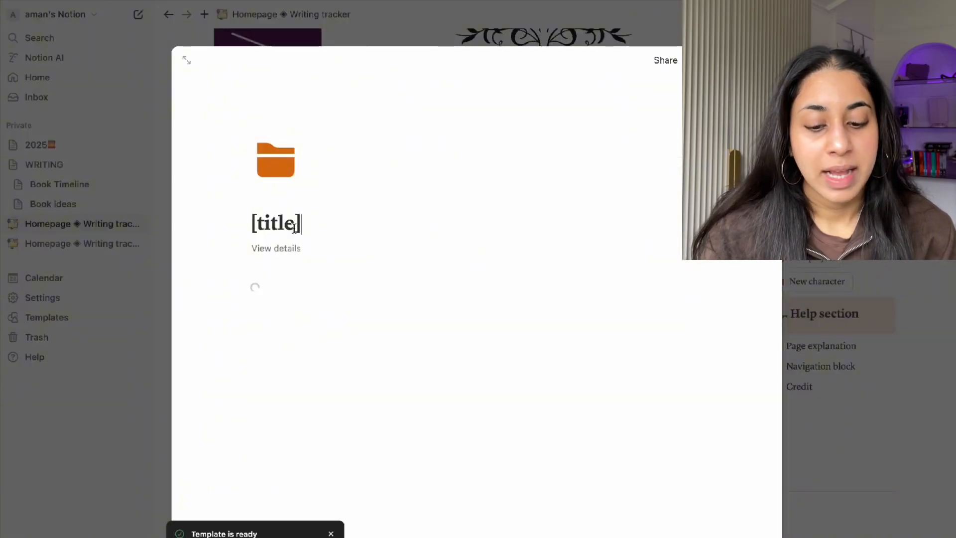
drag(278, 225, 216, 218)
text(Project: cosy fantasy)
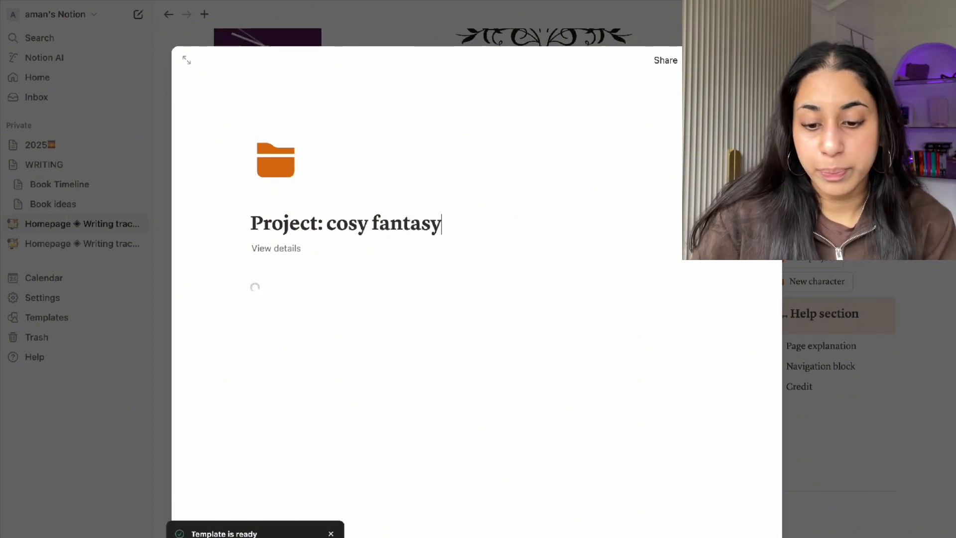
key(Escape)
Move the Book ideas page to the trash.
scroll(420, 335, up, 3)
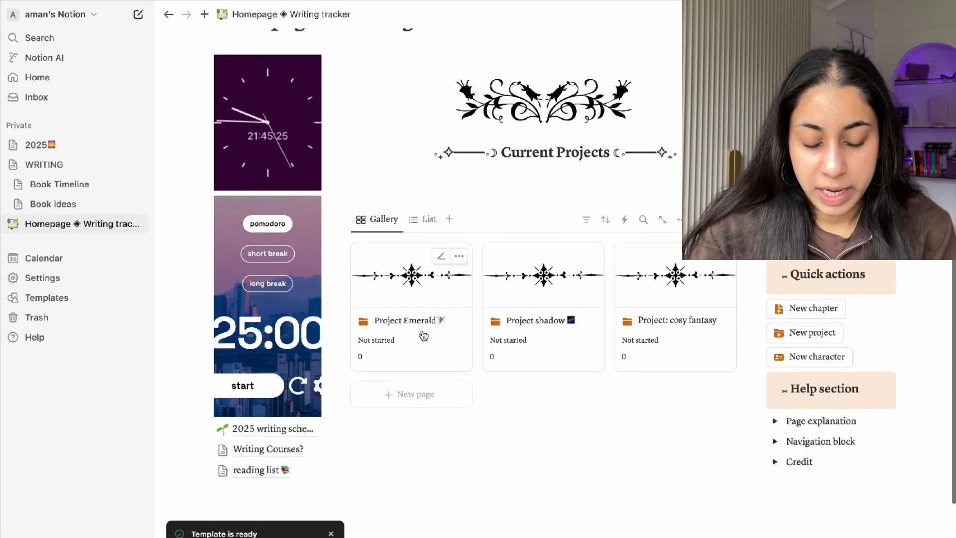
click(127, 204)
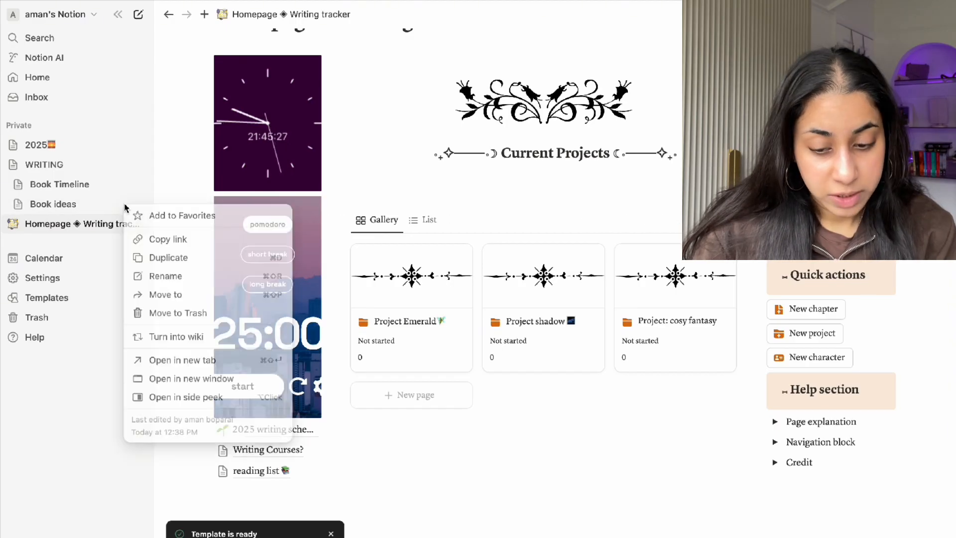
click(176, 313)
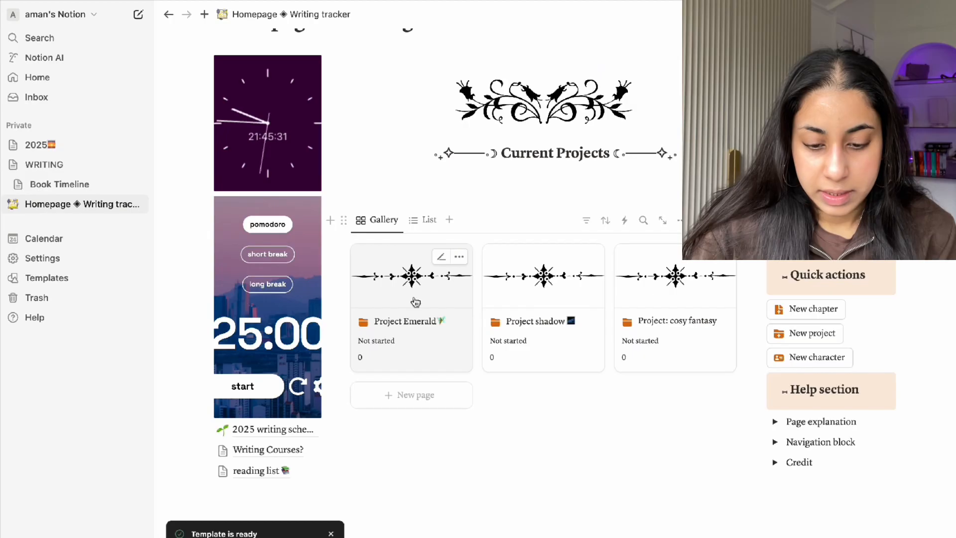
Replace the word "Homepage" in the homepage title with "Writing Hub".
scroll(415, 301, up, 5)
drag(315, 283, 221, 280)
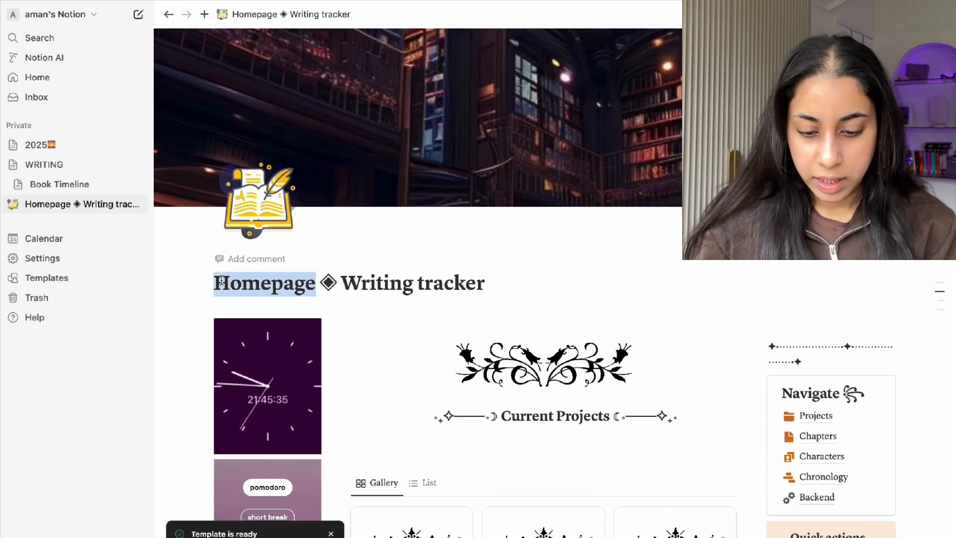
text(Writing Mi)
text(n)
key(BackSpace)
key(BackSpace)
key(BackSpace)
key(BackSpace)
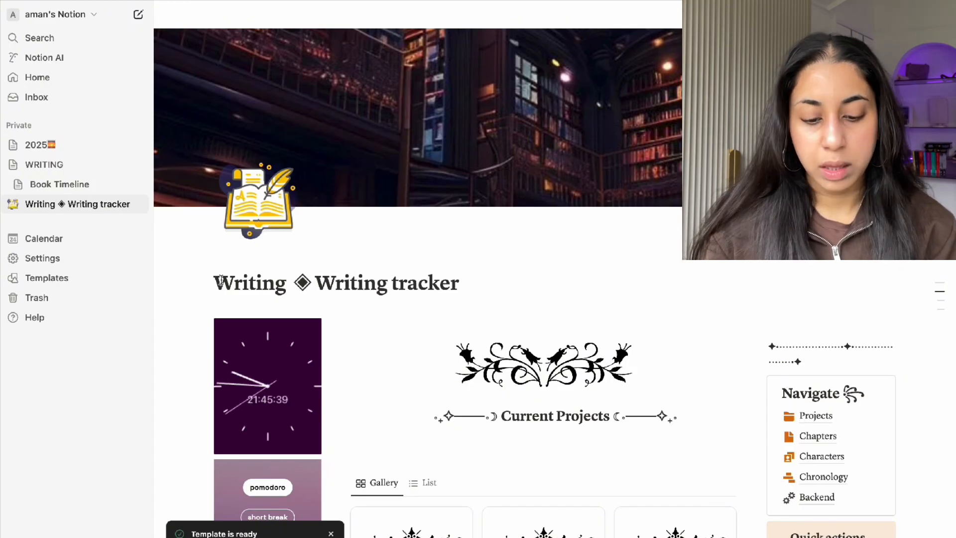
text(Hub)
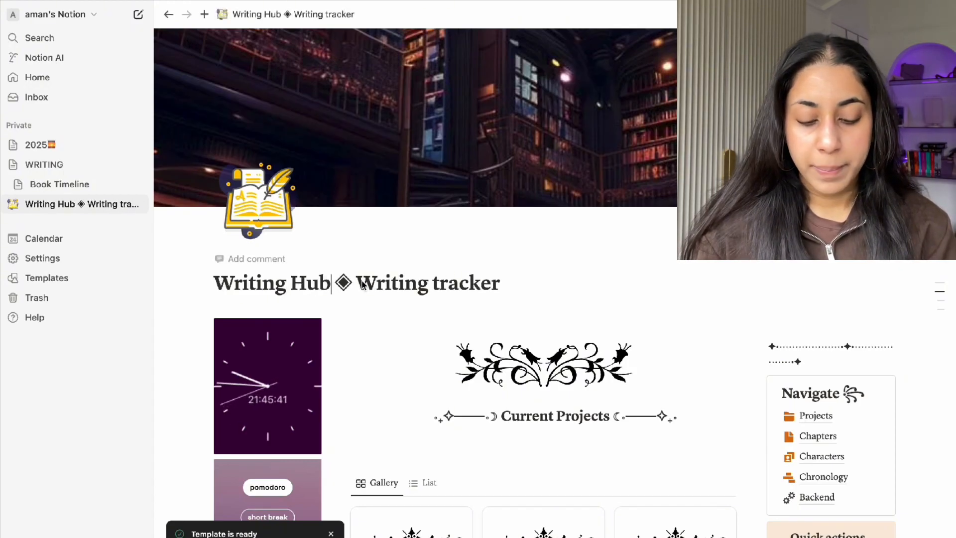
Change the rest of the homepage title so that it reads "Writing Hub | Tracker".
scroll(424, 286, down, 3)
double_click(377, 154)
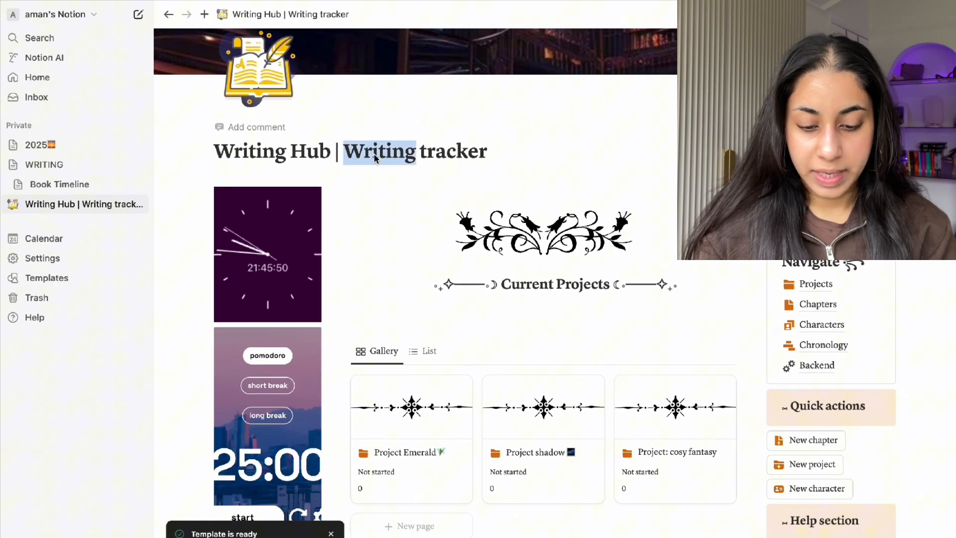
key(BackSpace)
key(Delete)
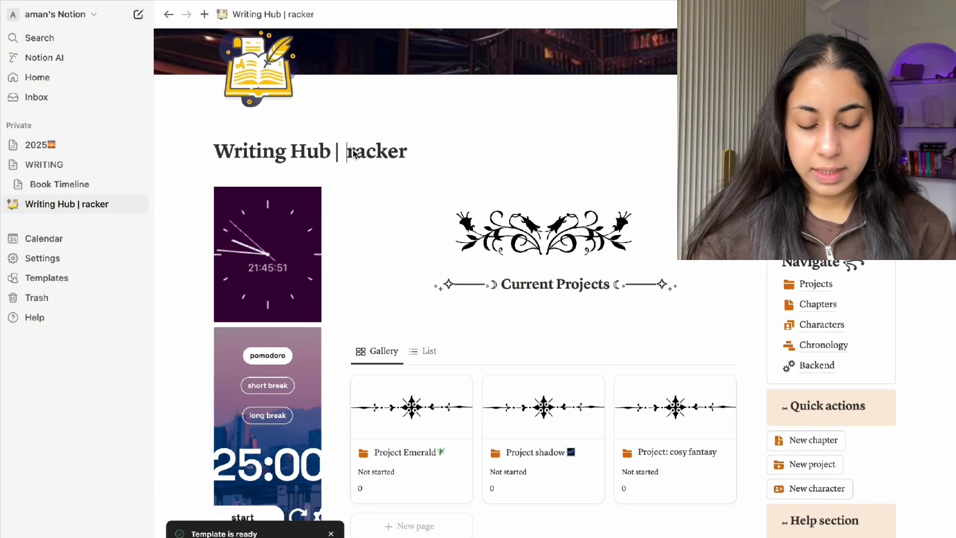
text(T)
Check the table and timeline views of the Timeline section on the Project Emerald page and close the page.
scroll(452, 234, down, 5)
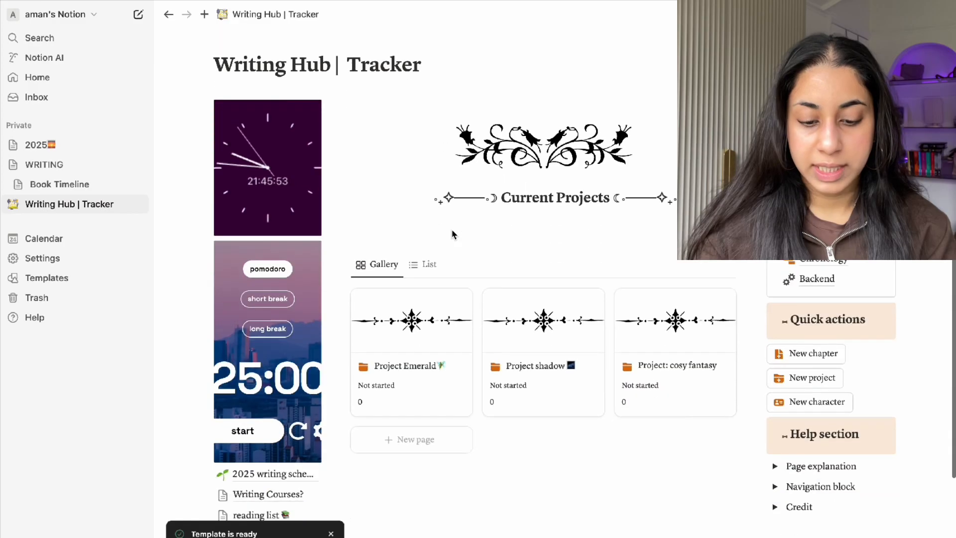
scroll(453, 326, up, 2)
scroll(455, 332, up, 2)
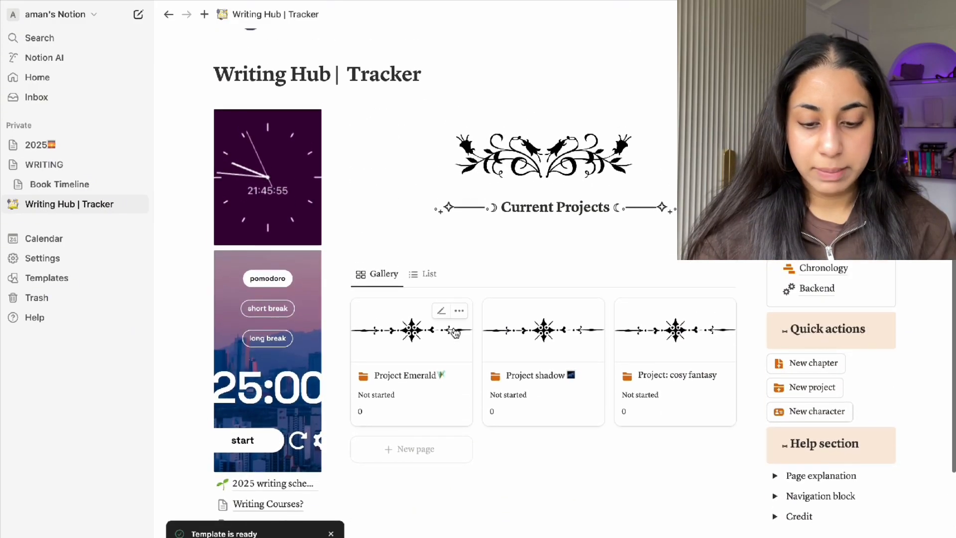
scroll(452, 333, down, 2)
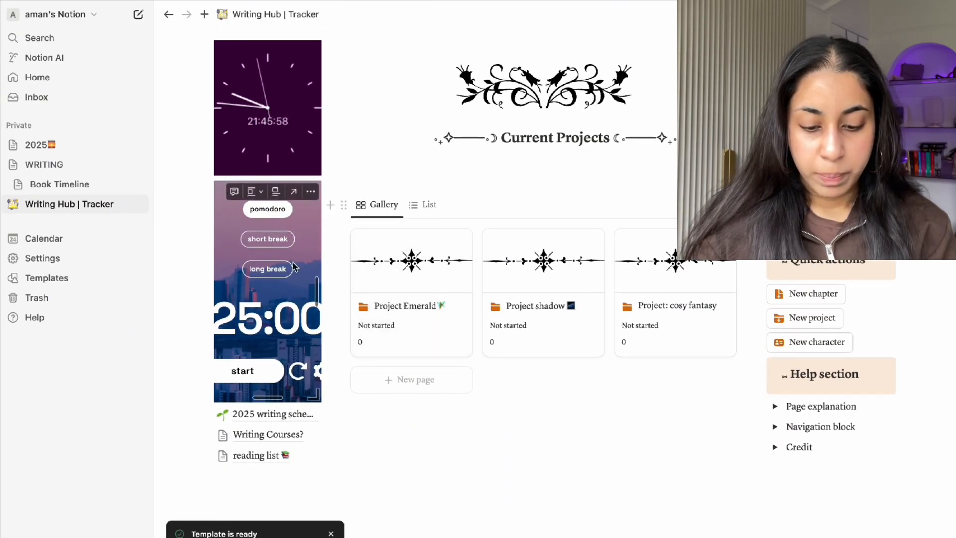
click(404, 318)
scroll(404, 321, down, 5)
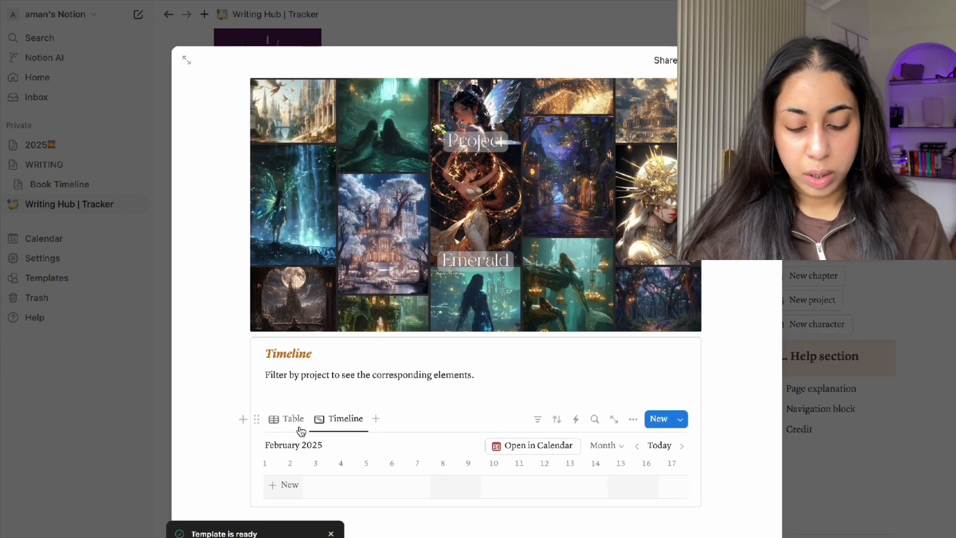
click(286, 418)
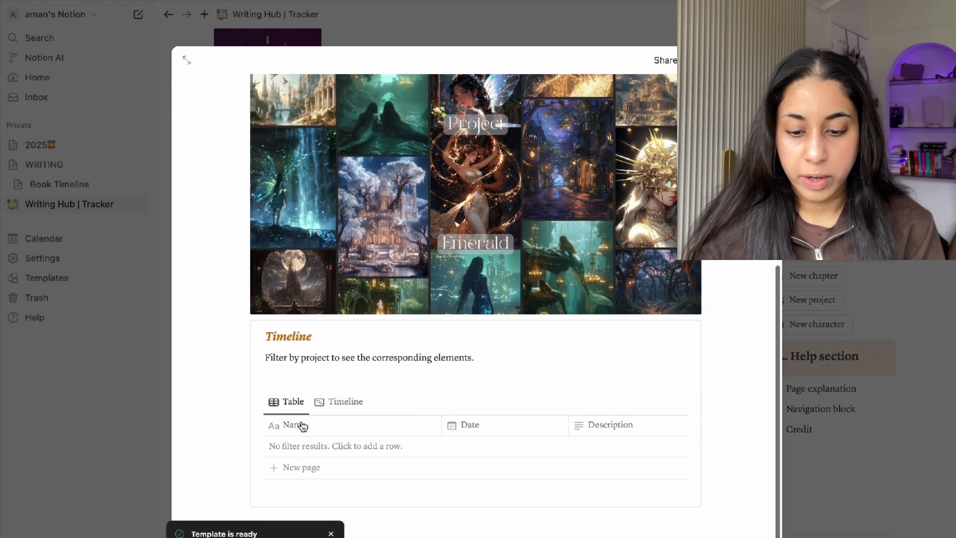
click(326, 402)
key(Escape)
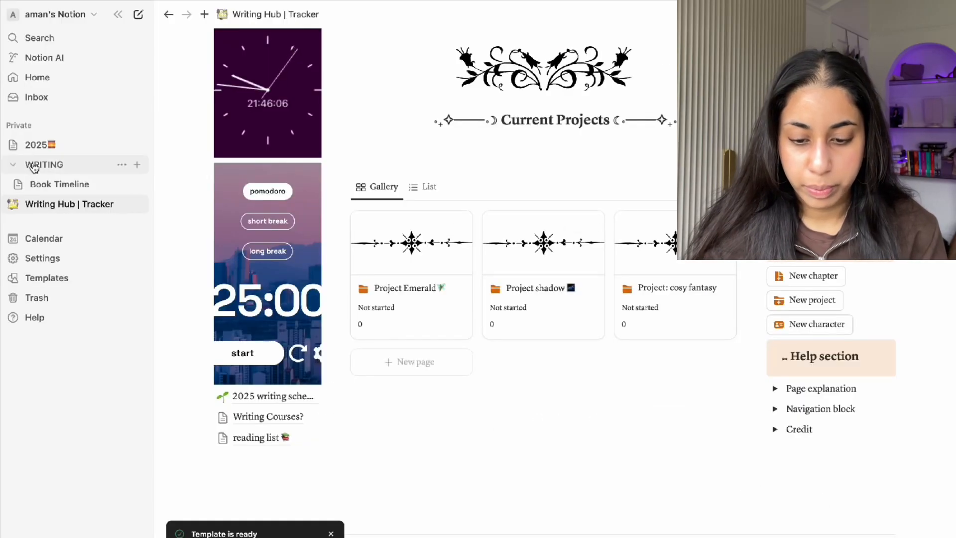
Move the Book Timeline page into the Project Emerald page and open it from there.
drag(48, 187, 403, 249)
click(394, 263)
scroll(390, 369, down, 5)
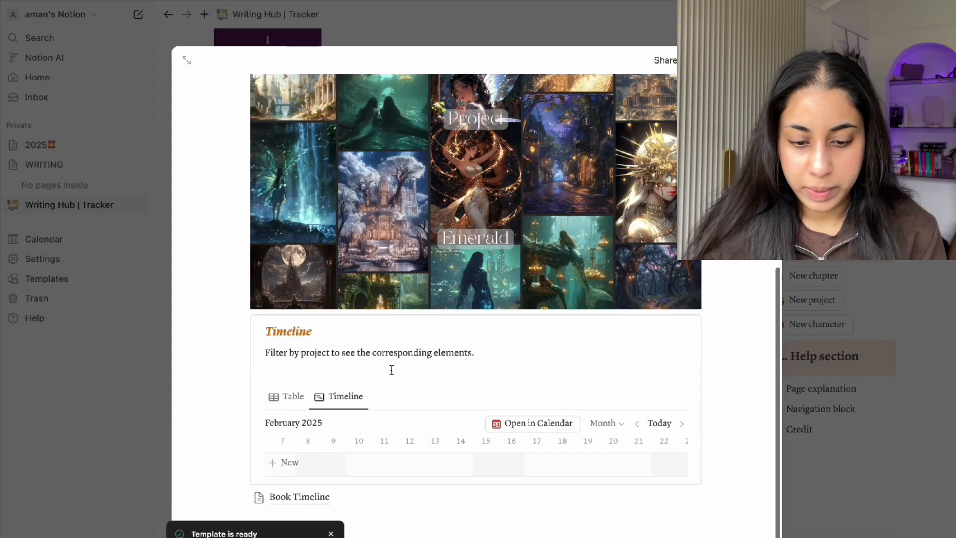
click(290, 496)
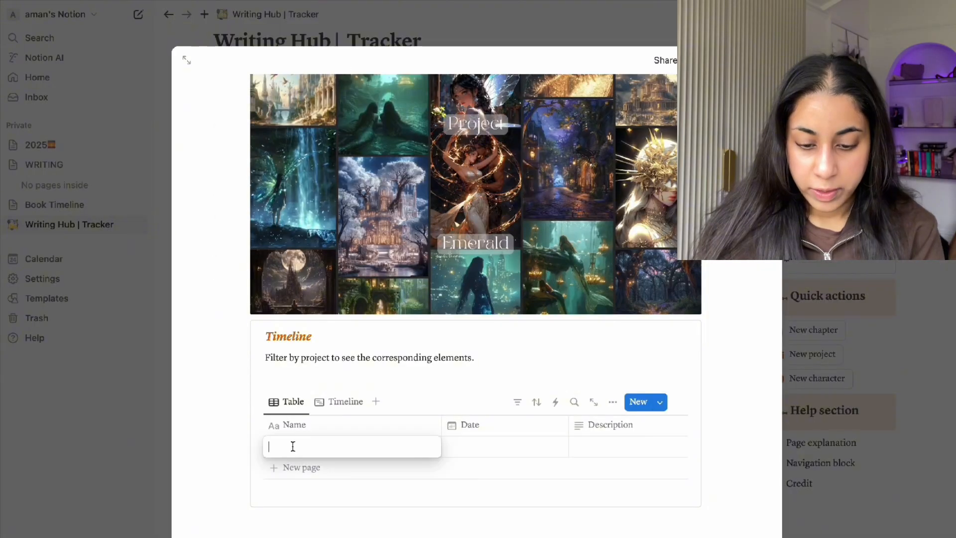
Add a row named "Courses 22/22" with a leading open-book emoji to Project Emerald's Timeline table.
click(316, 467)
text(Cou)
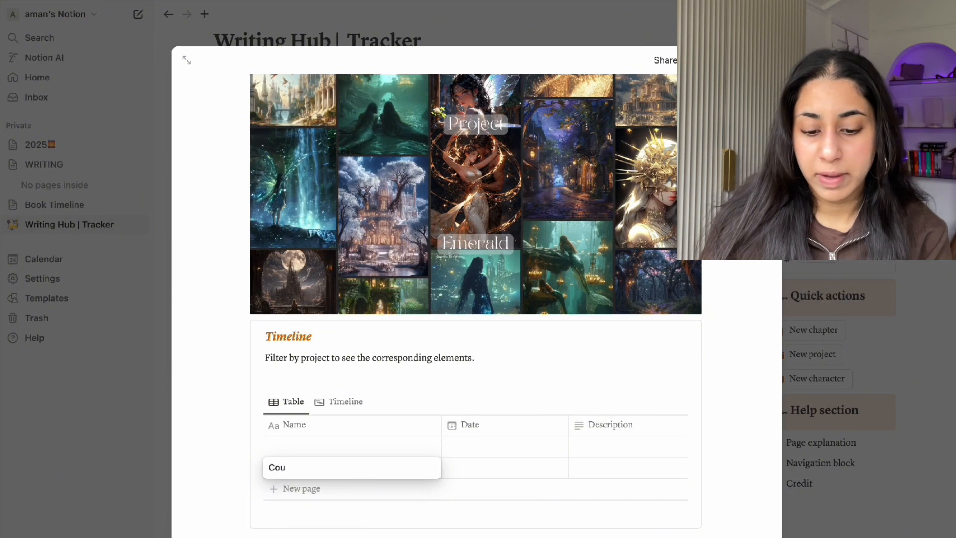
text(rses 22/22)
click(269, 467)
key(ctrl+super+space)
click(317, 303)
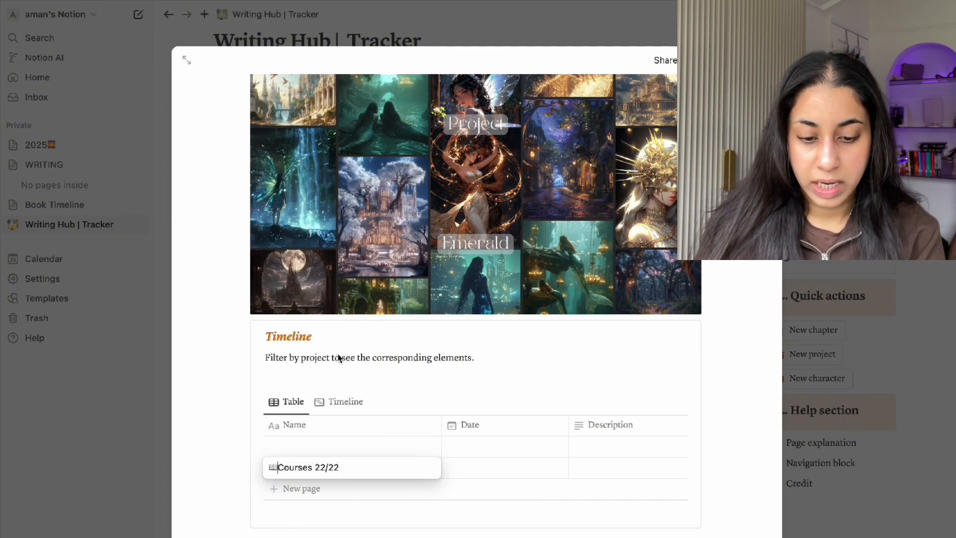
Set the Courses row's date range to 28/10/2024 → 21/11/2024 and fill its description with the struck-through list starting "1. Novel writing 101".
click(465, 474)
double_click(572, 185)
double_click(572, 185)
double_click(571, 185)
double_click(572, 185)
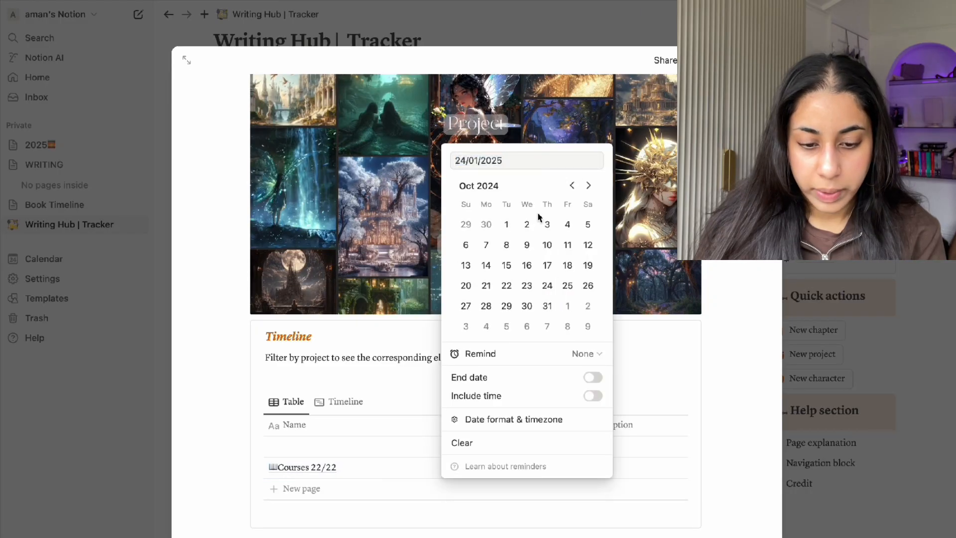
click(486, 305)
click(591, 377)
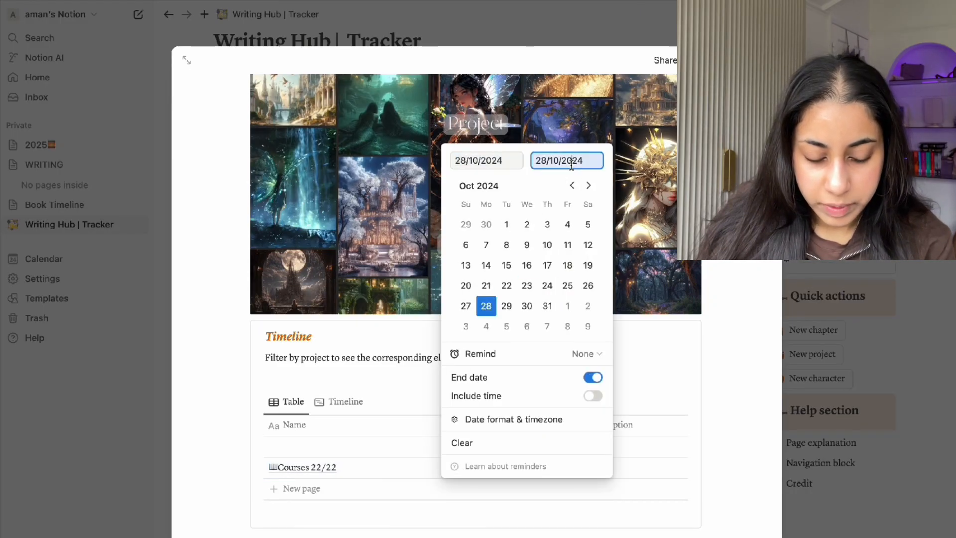
click(587, 185)
click(547, 286)
click(628, 466)
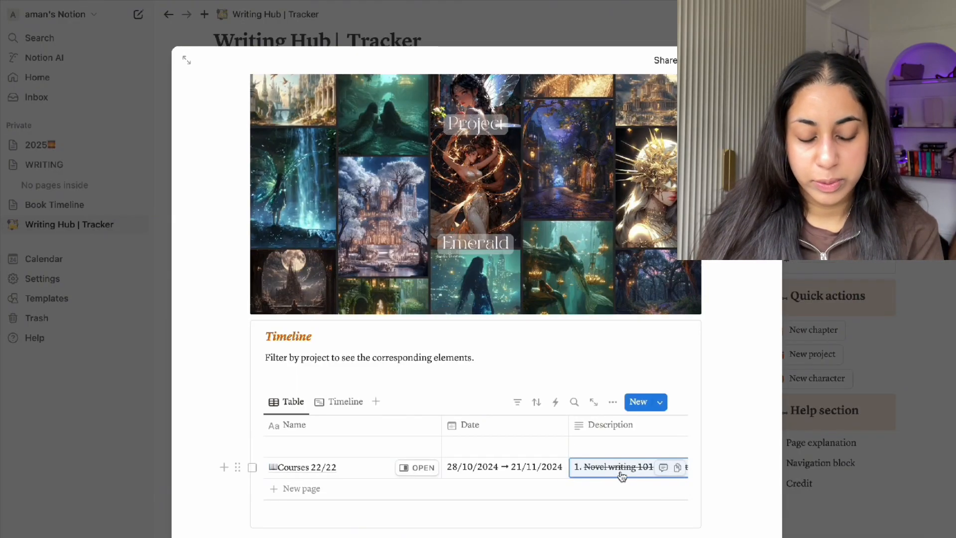
Replace the Courses 22/22 row's description with "courses from reedsy + skillshare".
scroll(621, 476, right, 4)
key(BackSpace)
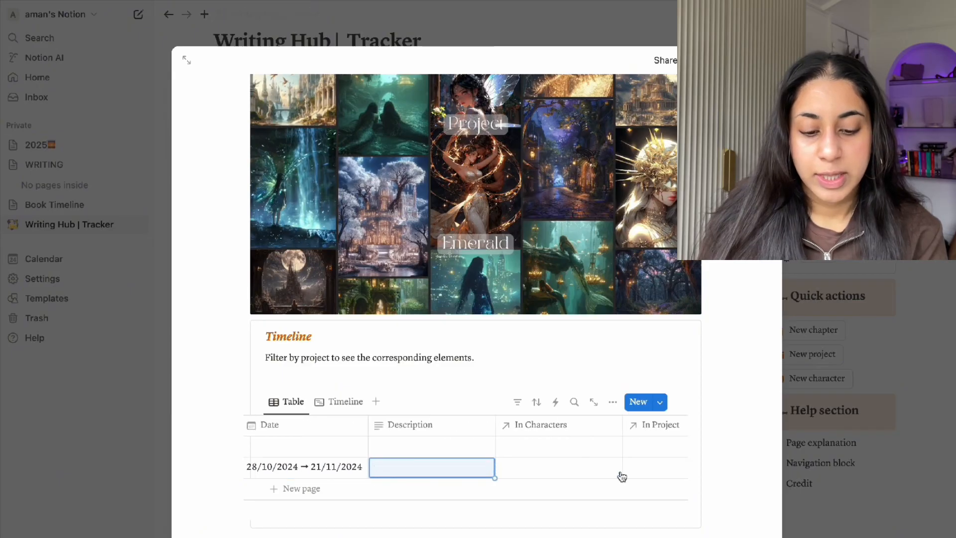
scroll(621, 474, left, 3)
text(courses from reedsy + skillshare)
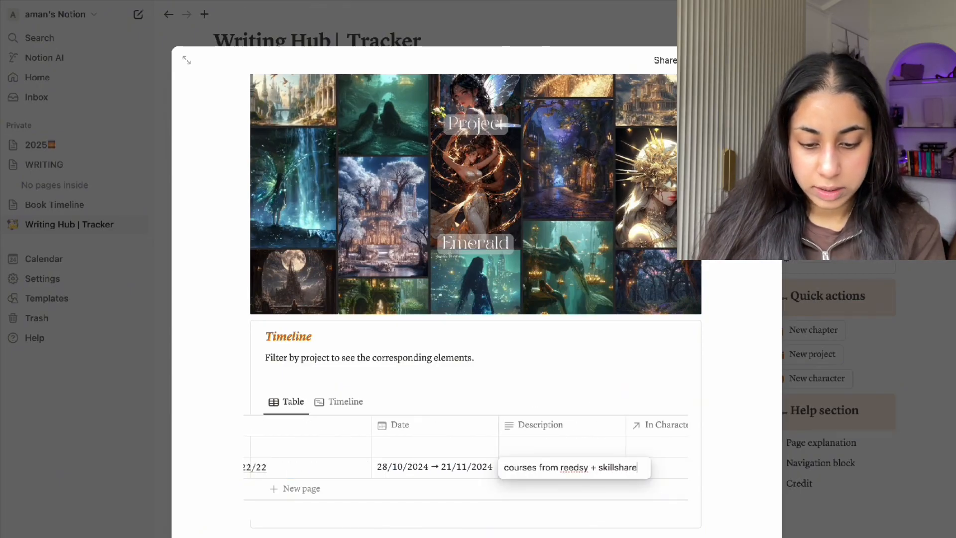
click(456, 450)
scroll(454, 450, left, 2)
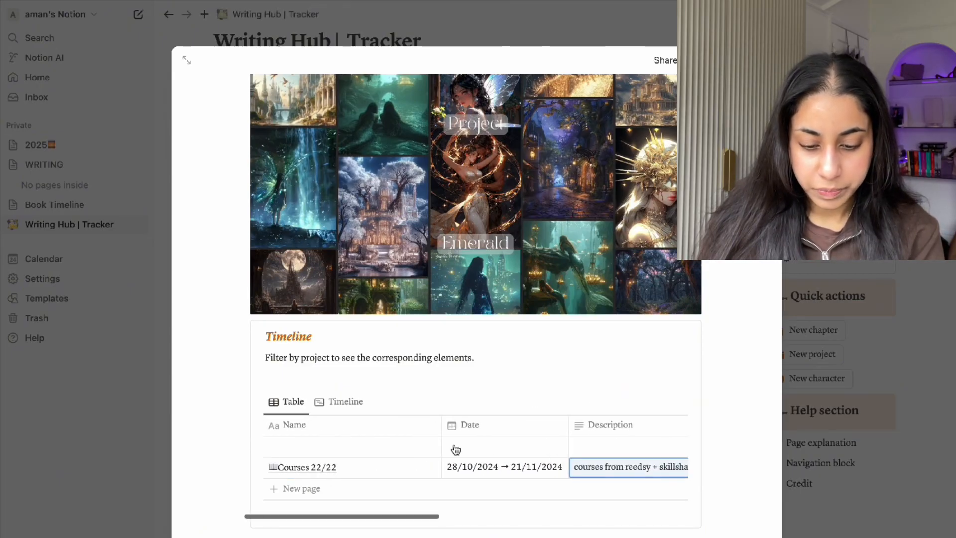
Move the Courses 22/22 row above the empty row in the Timeline table.
click(329, 450)
click(269, 481)
drag(239, 465, 241, 444)
Name the empty row below Courses "Ideas" with a leading light-bulb emoji.
click(267, 470)
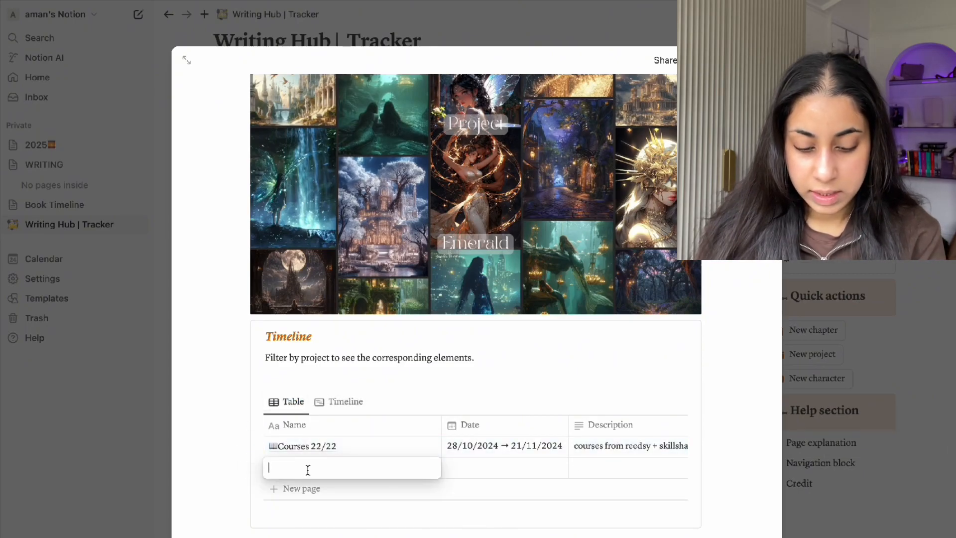
key(ctrl+super+space)
text(lightbulb)
click(202, 278)
text(Ideas)
key(Return)
Set the Ideas row's date range to 28/10/2024 → 18/11/2024.
click(490, 471)
click(592, 377)
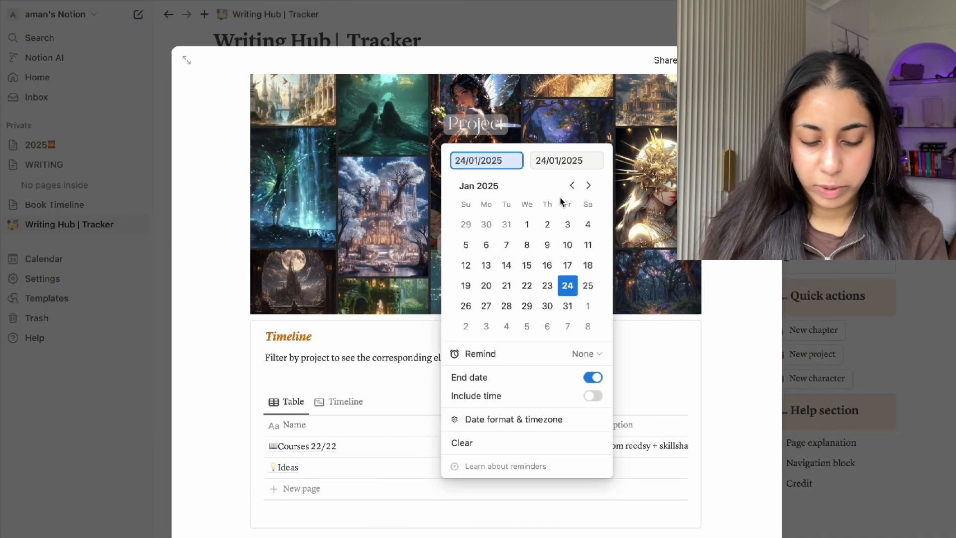
click(572, 185)
click(571, 185)
click(571, 185)
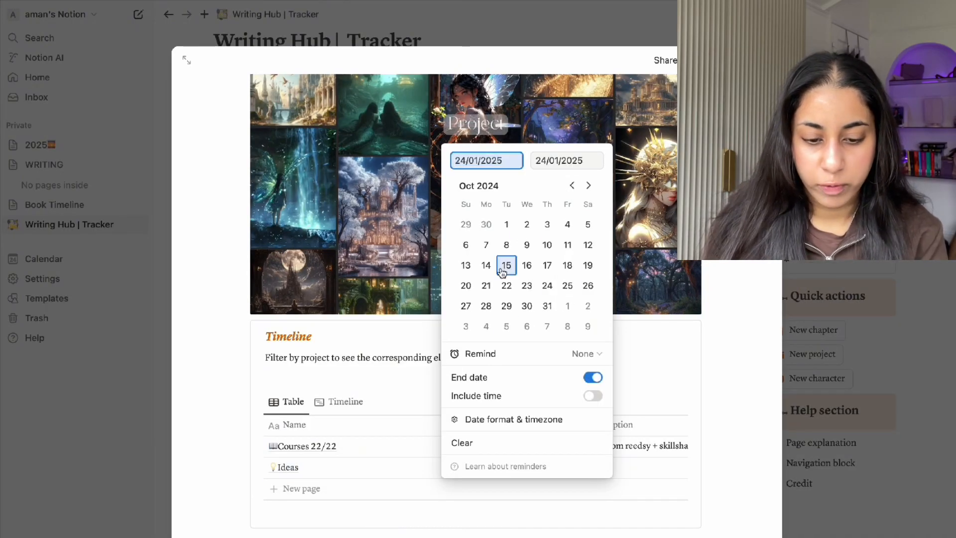
click(486, 306)
click(588, 186)
click(486, 285)
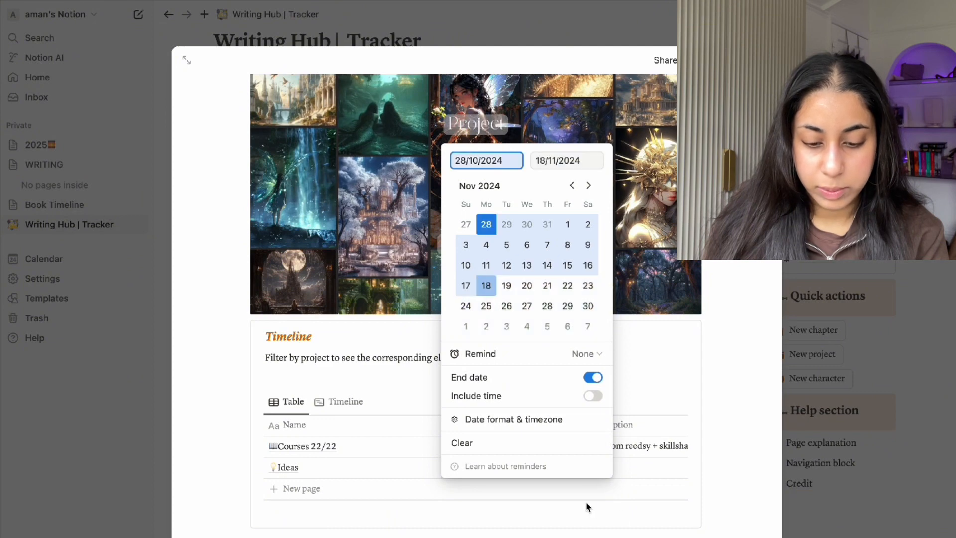
click(572, 498)
Add a row named "Next Steps" with a leading memo emoji below Ideas.
click(300, 492)
text(Id)
key(ctrl+super+space)
text(next d)
key(BackSpace)
key(BackSpace)
key(BackSpace)
key(BackSpace)
key(BackSpace)
key(BackSpace)
text(write)
click(349, 527)
text(Next)
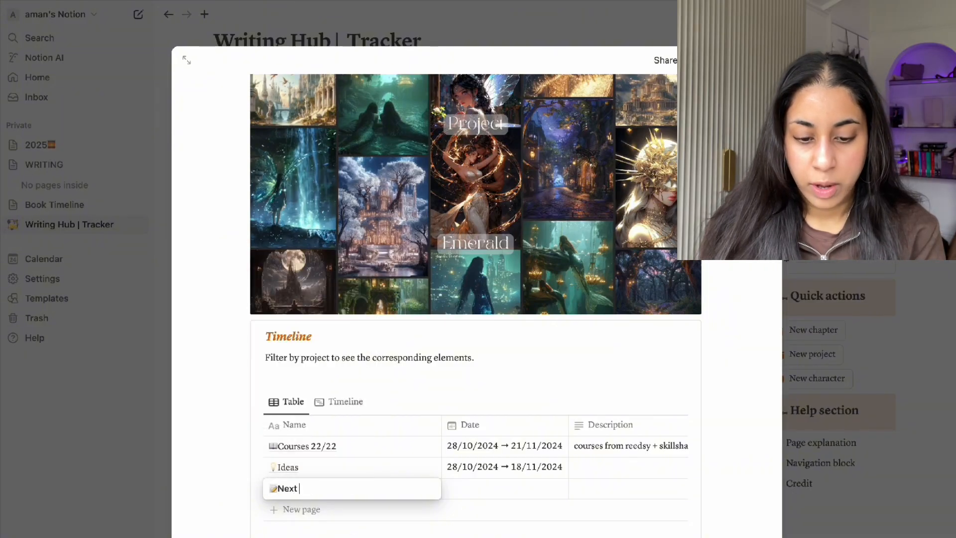
Set the Next Steps row's date range to 21/11/2024 → 25/11/2024.
click(490, 490)
click(571, 209)
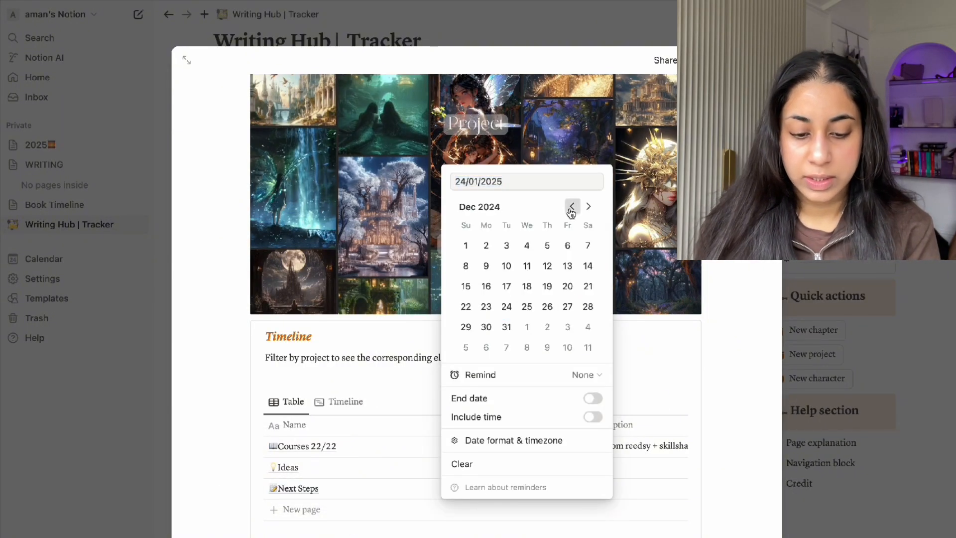
click(572, 206)
click(546, 306)
click(592, 397)
click(620, 409)
Check the dated entries in the Timeline view, then return to the Table view.
click(343, 401)
scroll(343, 403, down, 1)
scroll(313, 454, left, 15)
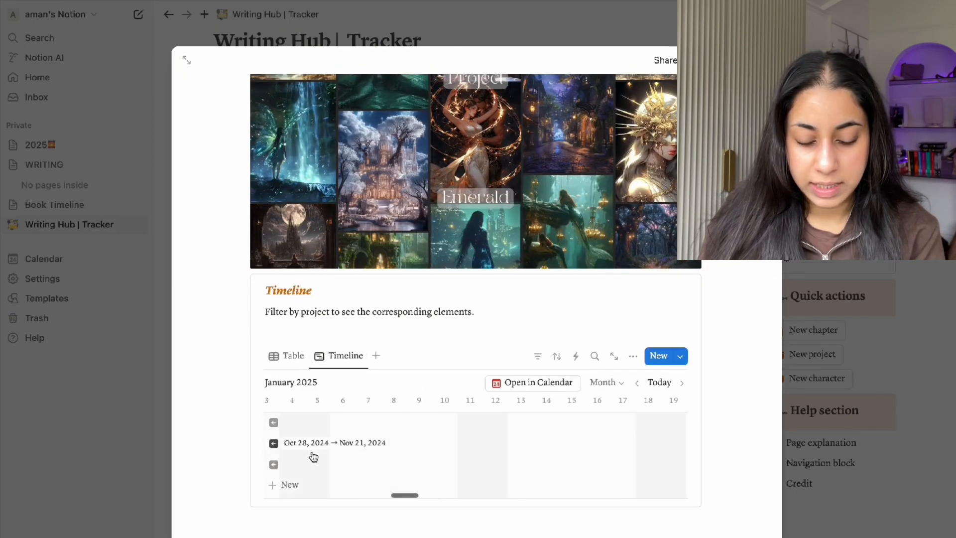
scroll(312, 450, right, 15)
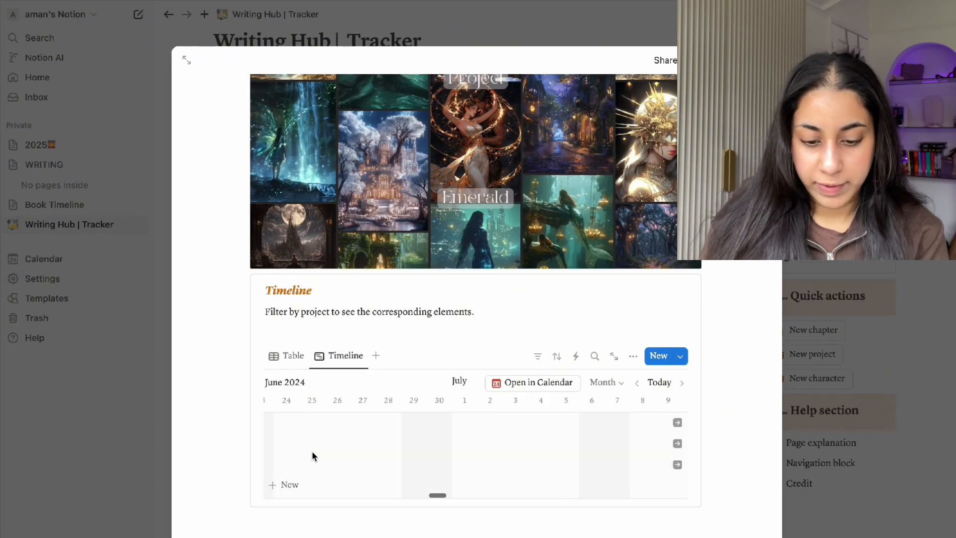
click(284, 358)
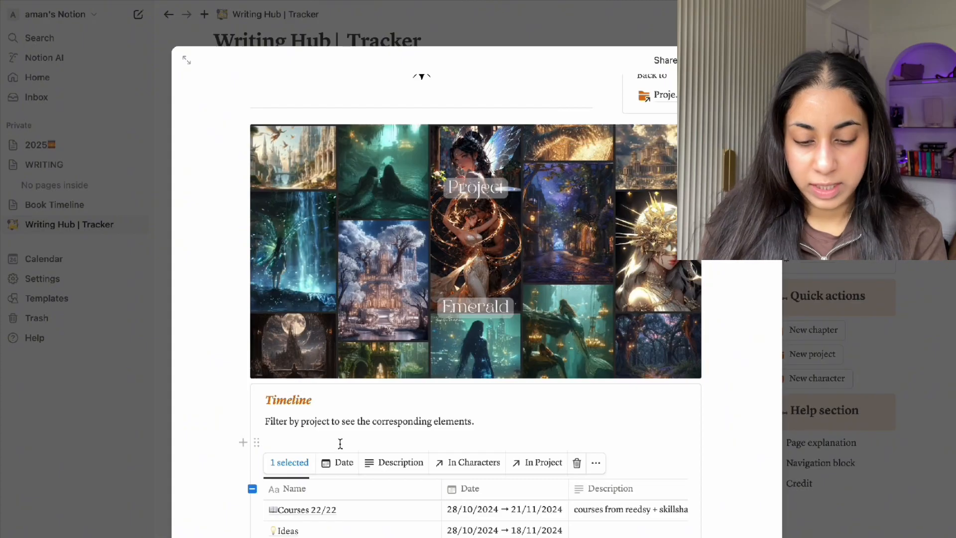
Add a row named "Research" with a leading stack-of-books emoji below Next Steps.
scroll(340, 443, down, 2)
click(305, 463)
key(ctrl+super+space)
text(bo)
key(BackSpace)
key(BackSpace)
click(221, 394)
text(Rese)
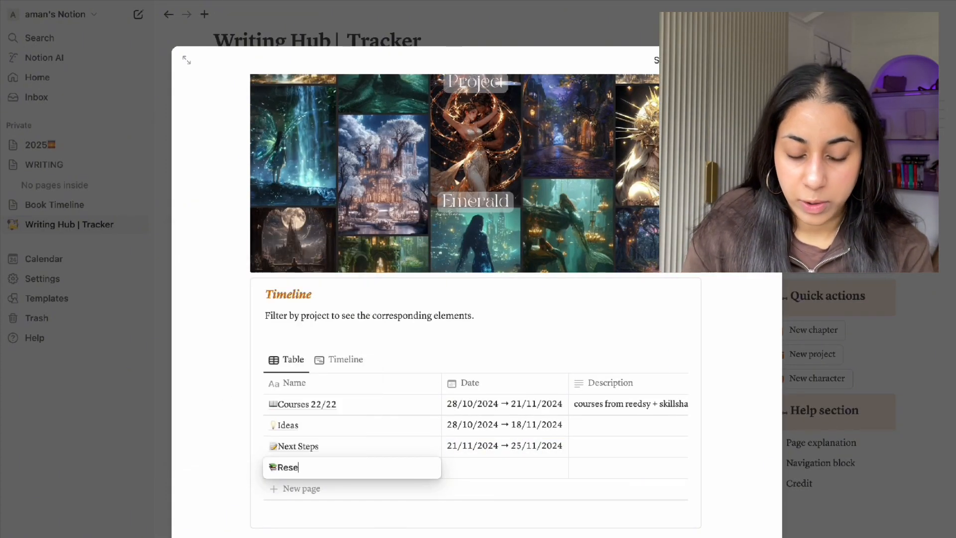
text(arch)
Add a row named "Brainstorming" with a leading bubbles emoji below Research.
click(309, 498)
text(Resear)
key(BackSpace)
key(BackSpace)
key(BackSpace)
key(BackSpace)
key(BackSpace)
key(BackSpace)
key(ctrl+super+space)
click(286, 295)
text(Brainstorming)
Add a second "Next Steps" row with a leading memo emoji below Brainstorming.
click(321, 518)
key(ctrl+super+space)
click(282, 396)
text(Next Steps)
key(Return)
Add a row named "Plot The Book" with a stopwatch emoji and a row named "Outline" with a woman-at-laptop emoji.
text(Plot)
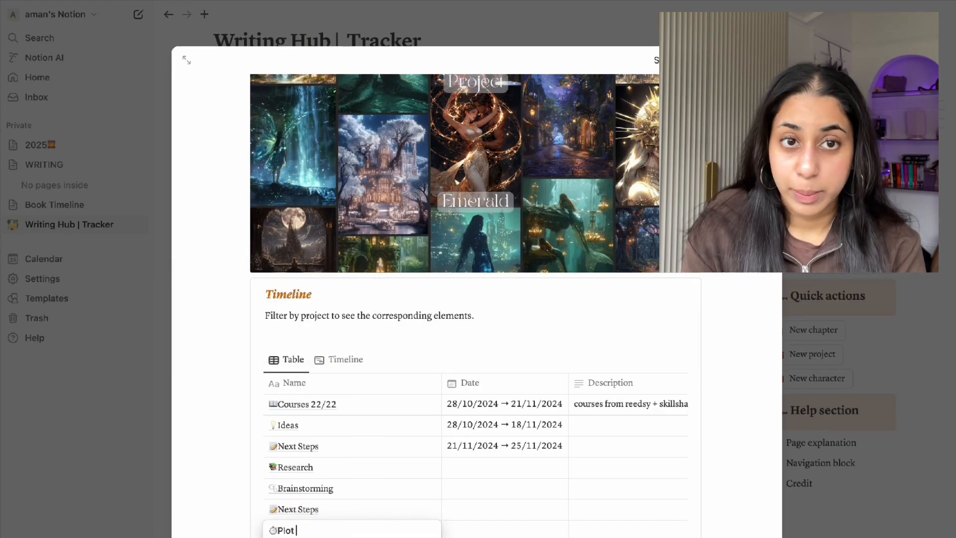
key(ctrl+super+space)
text(write)
click(254, 385)
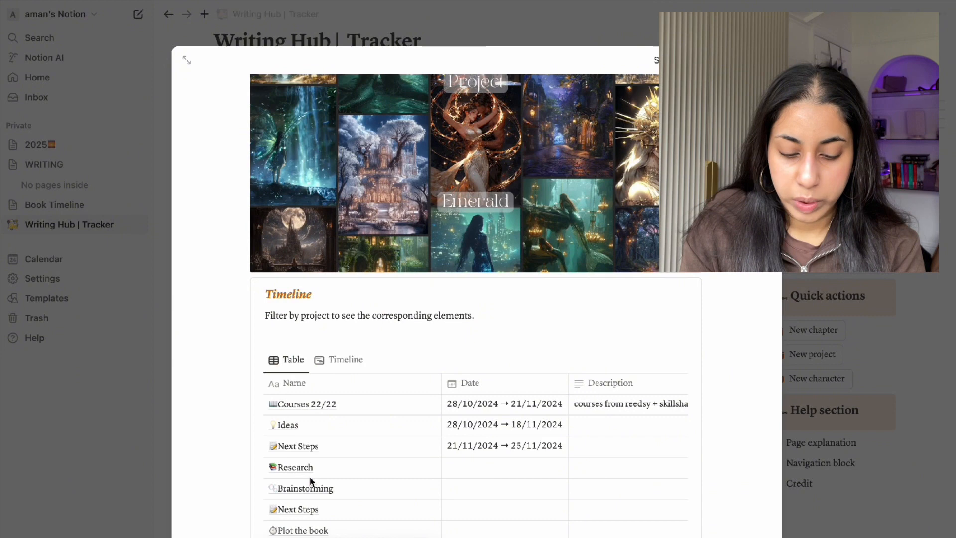
click(300, 529)
key(BackSpace)
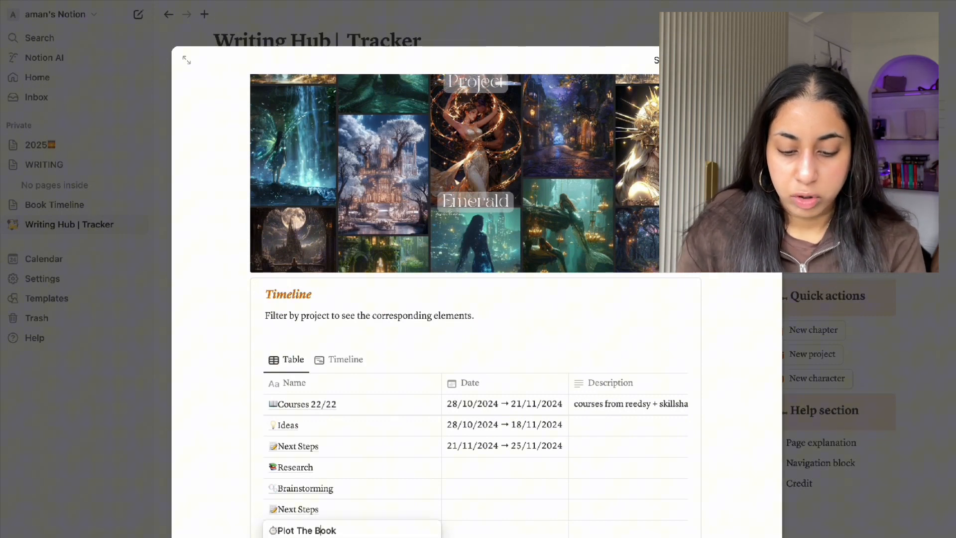
click(353, 489)
Add a row named "Draft 0" with a leading laptop emoji below Outline.
scroll(353, 489, down, 3)
click(338, 473)
key(ctrl+super+space)
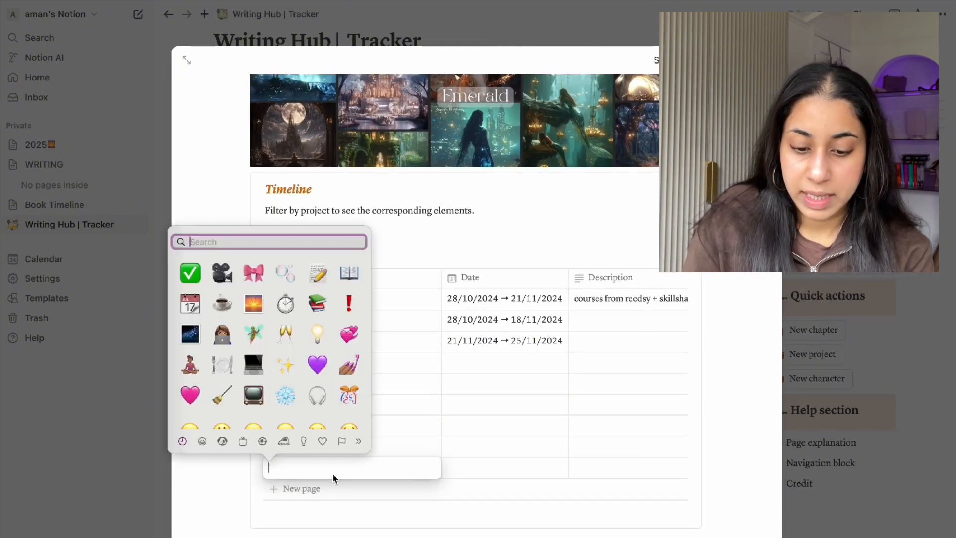
click(254, 364)
text(Draft 0)
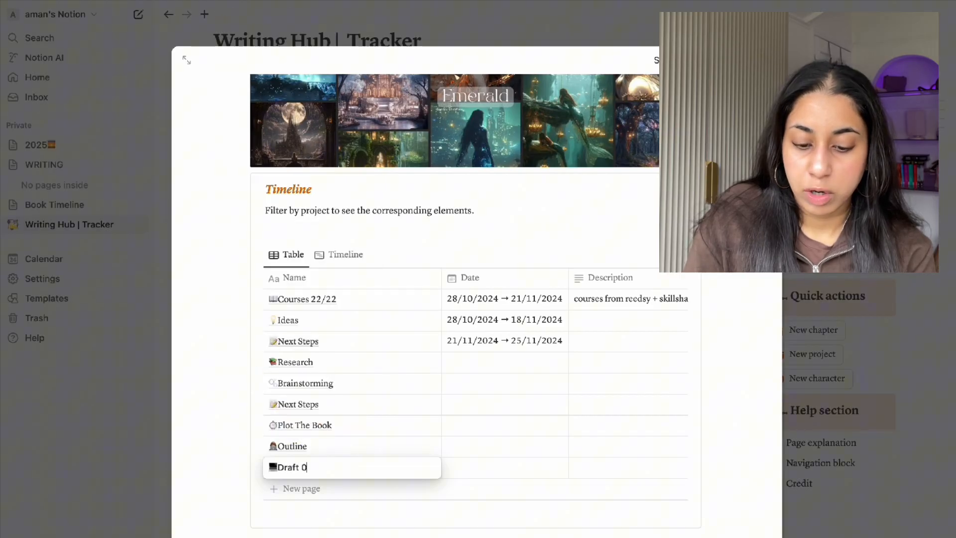
Add a row named "Prep for draft 1" with a leading calendar emoji below Draft 0.
click(326, 490)
key(ctrl+super+space)
click(224, 315)
text(Prep for draft 1)
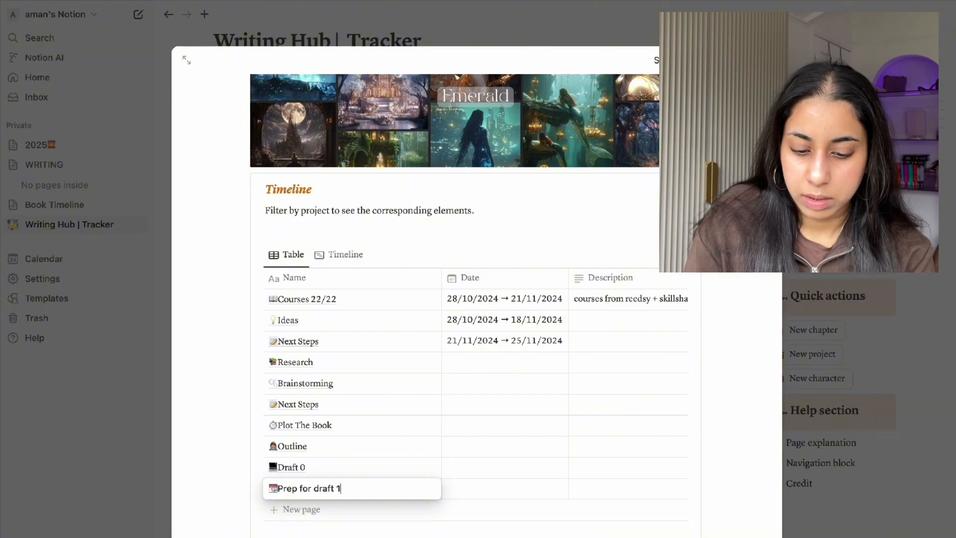
Add a row named "Draft 1" with a leading laptop emoji at the end of the Timeline table.
click(316, 508)
key(ctrl+super+space)
click(235, 382)
text(Prep 1)
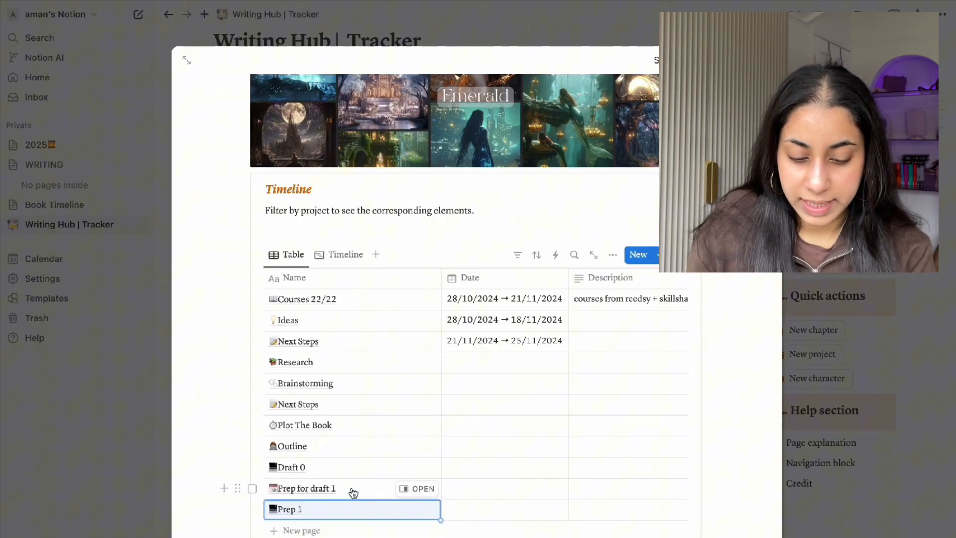
drag(299, 510, 279, 509)
text(Draft)
key(Escape)
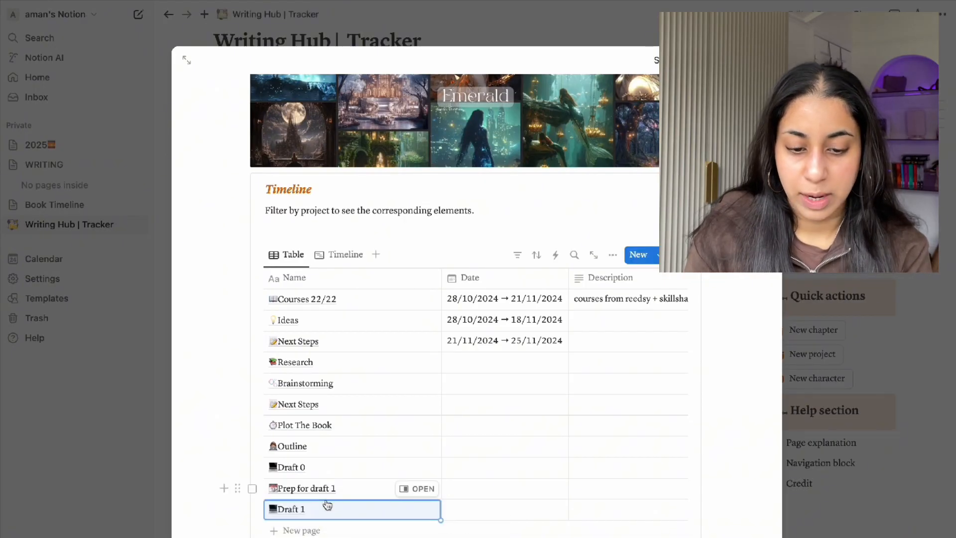
Set the Research row's date range to 24/11/2024 → 31/12/2024.
click(478, 378)
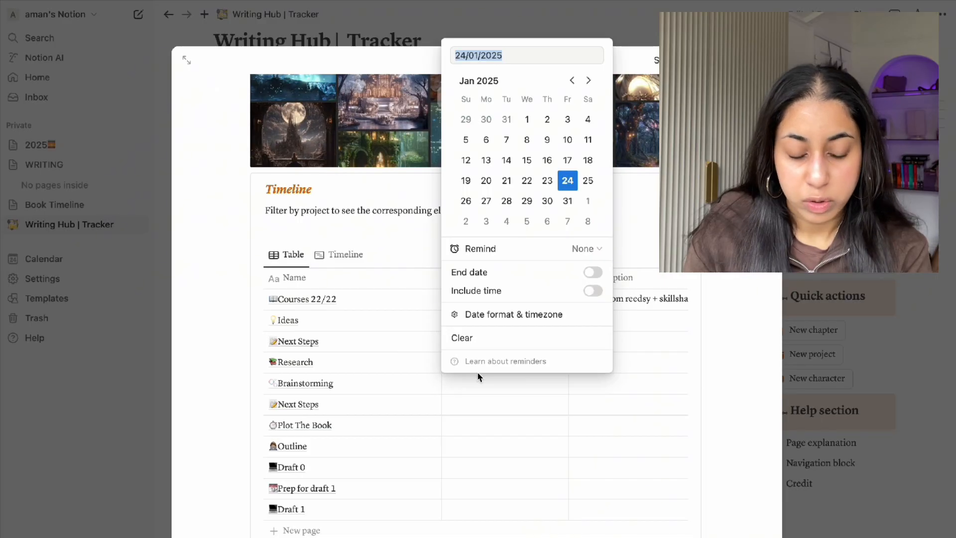
click(571, 81)
click(572, 80)
click(465, 201)
click(592, 272)
click(588, 80)
click(506, 201)
click(493, 387)
Set the Brainstorming row's date range to 28/11/2024 → 31/01/2025.
click(488, 389)
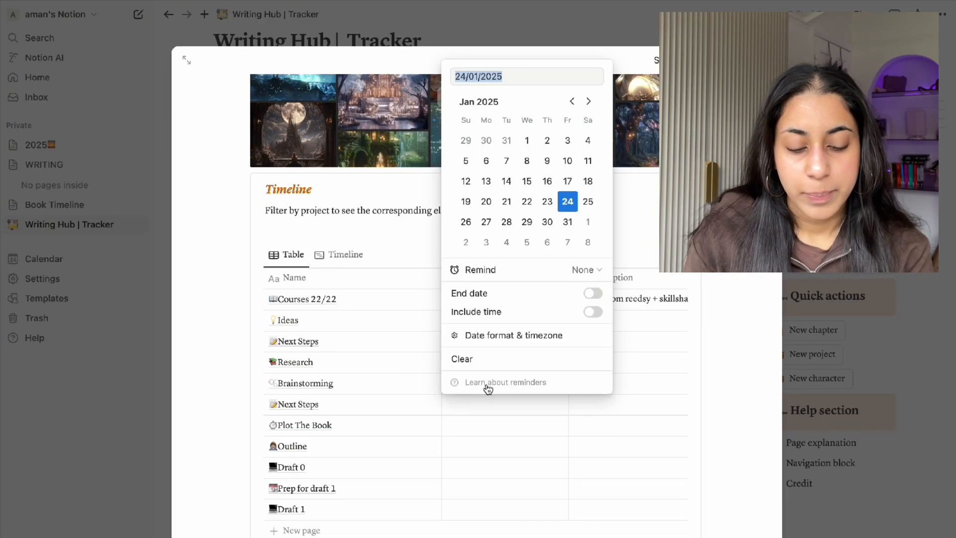
click(592, 292)
click(571, 101)
click(571, 101)
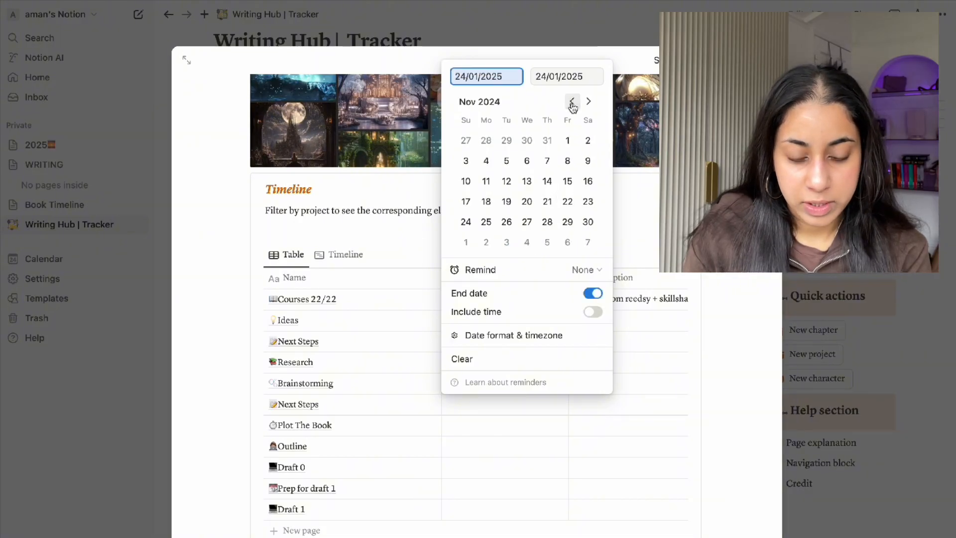
click(547, 222)
click(588, 100)
click(589, 99)
click(567, 221)
click(487, 411)
Set the date range of the Next Steps row below Brainstorming to 30/11/2024 → 13/12/2024.
click(487, 411)
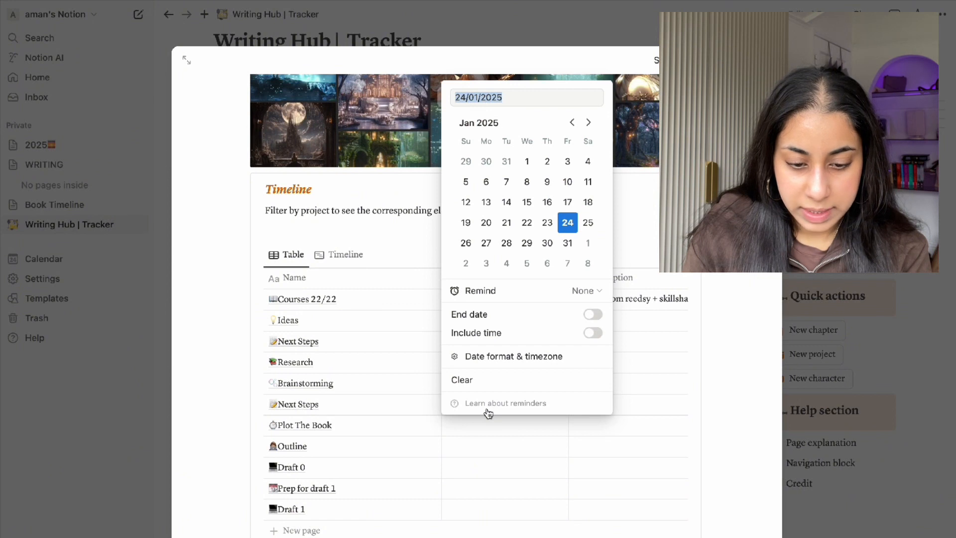
click(547, 314)
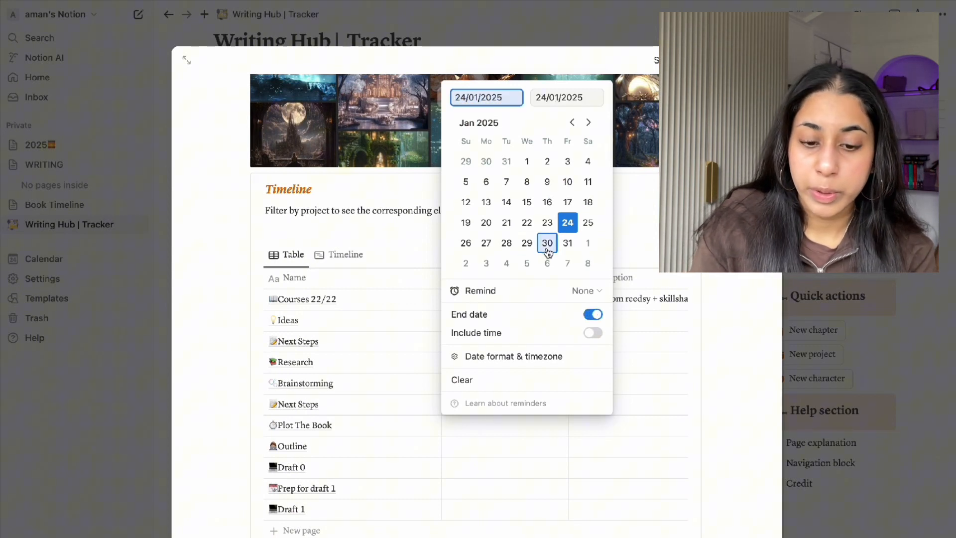
click(573, 122)
click(572, 122)
click(587, 243)
click(588, 122)
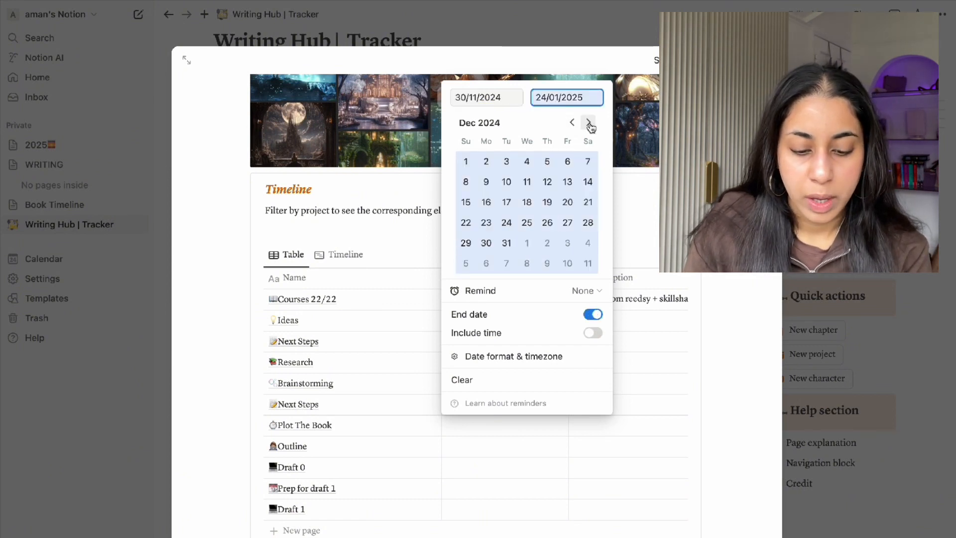
click(567, 181)
click(501, 443)
Set the Plot The Book row's date range to 01/01/2025 → 31/01/2025.
click(500, 443)
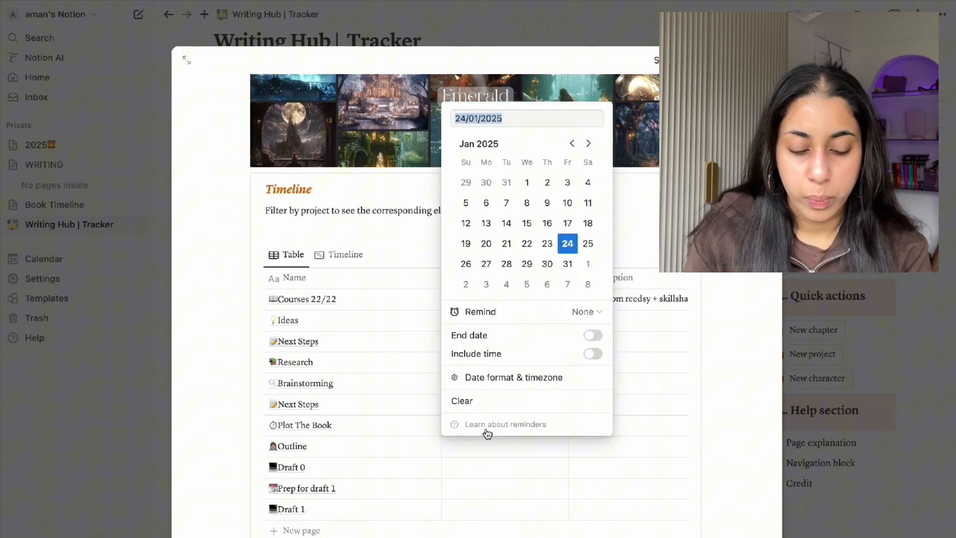
click(593, 335)
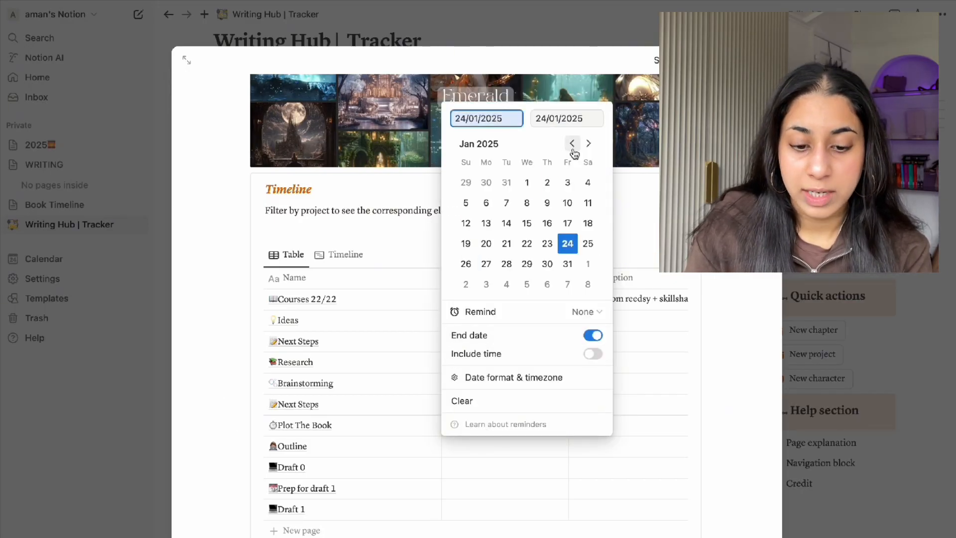
click(527, 185)
click(567, 266)
click(656, 435)
Set the Outline row's date range to 01/01/2025 → 31/01/2025.
click(494, 464)
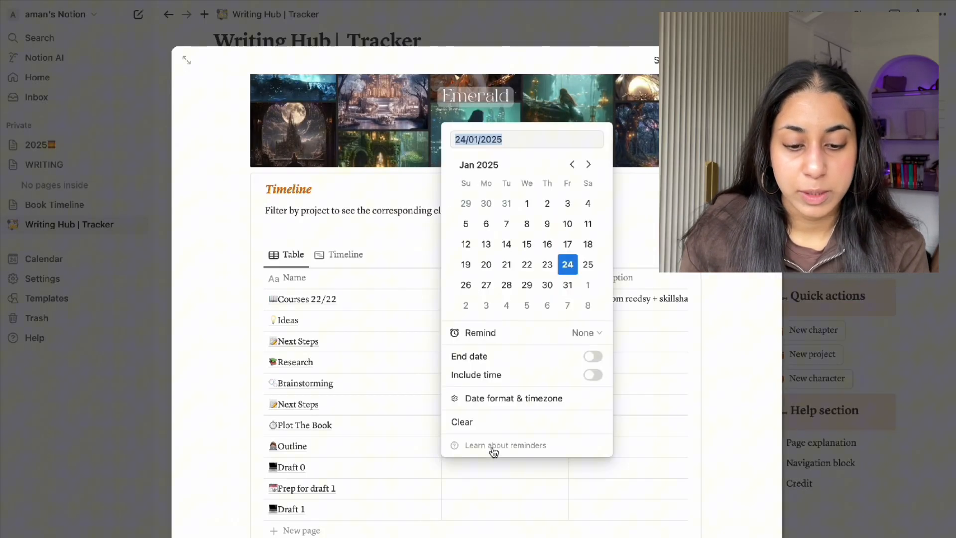
click(592, 356)
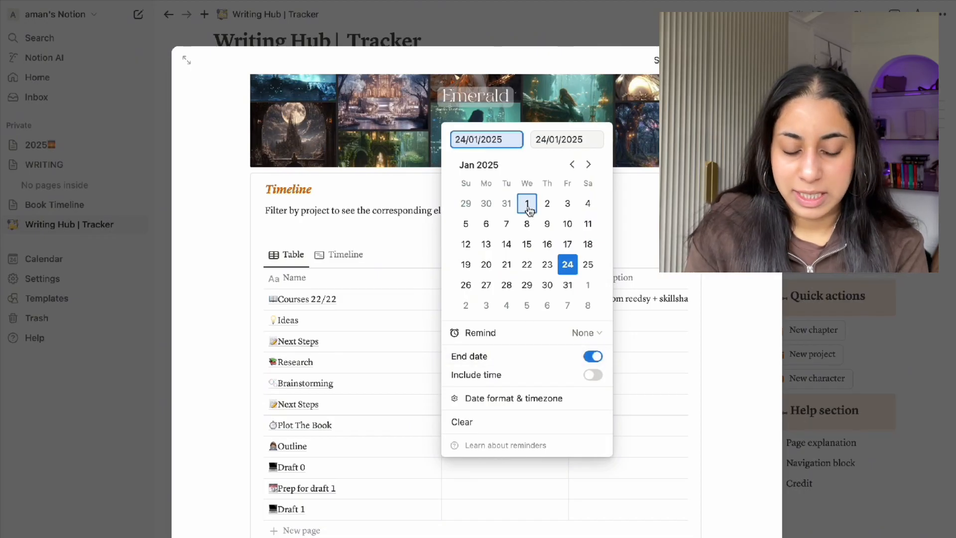
click(526, 203)
click(568, 285)
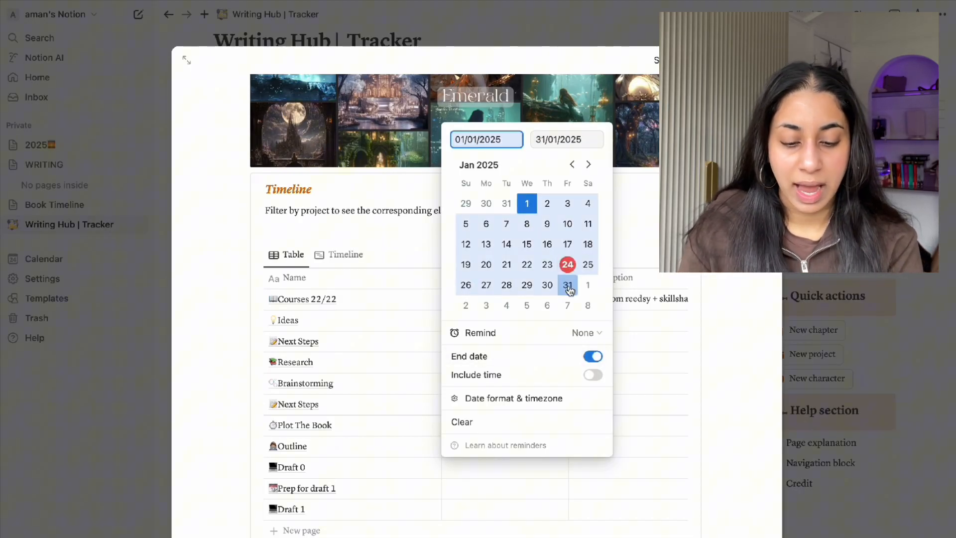
click(656, 405)
Set the Draft 0 row's date range to 01/02/2025 → 30/09/2025.
click(495, 488)
click(588, 185)
click(587, 224)
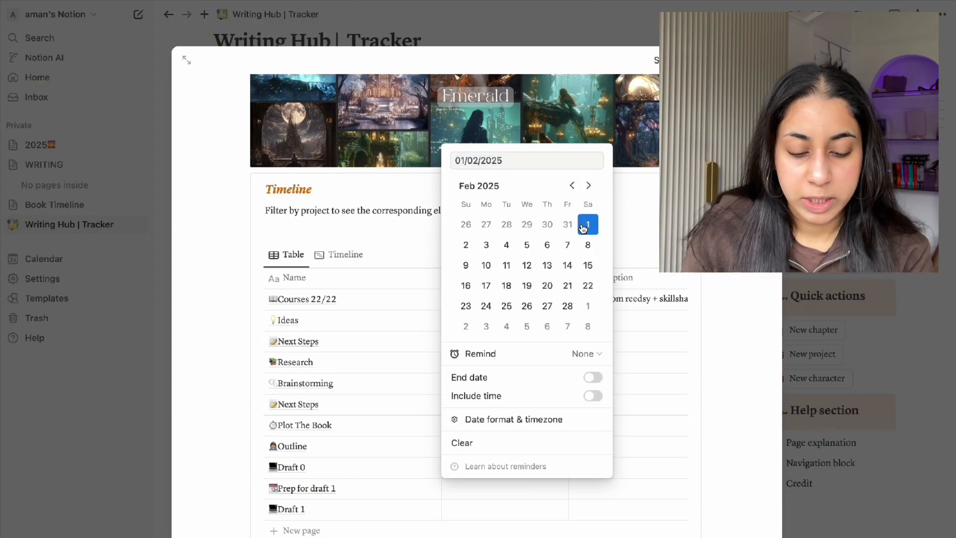
click(589, 378)
click(588, 185)
click(588, 185)
click(588, 185)
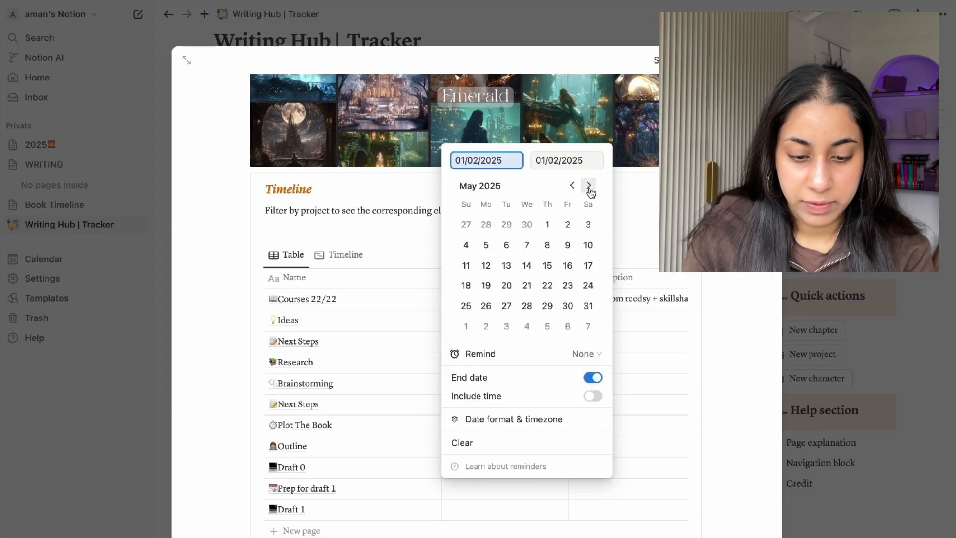
click(577, 161)
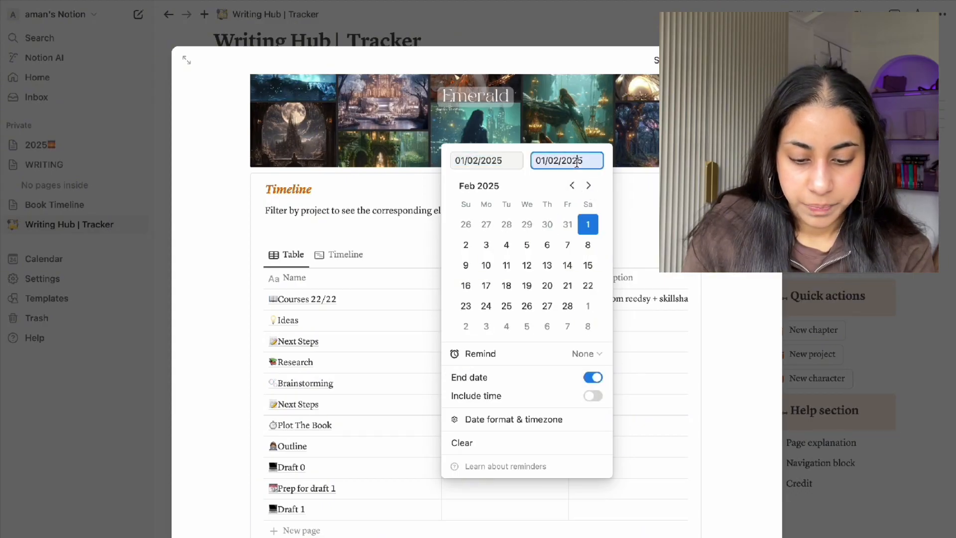
click(586, 185)
click(585, 185)
click(586, 186)
click(586, 185)
click(587, 186)
click(587, 185)
click(587, 185)
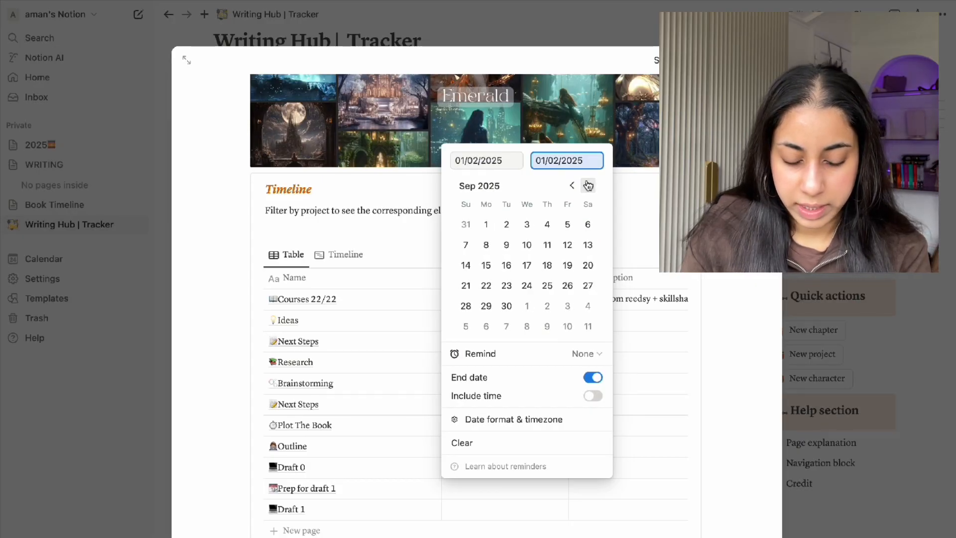
click(506, 305)
click(665, 439)
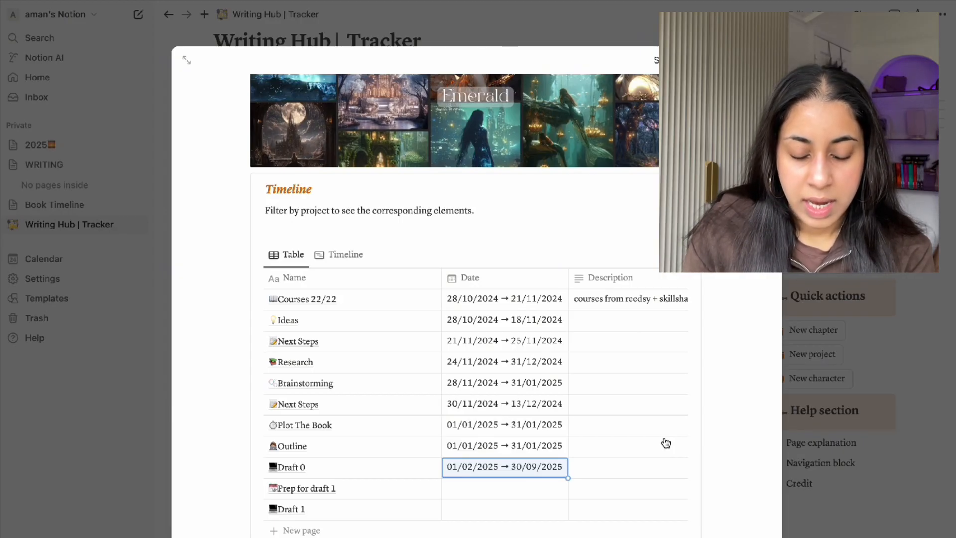
Set the Prep for draft 1 row's date range to 24/01/2025 → 31/12/2025, and open the Draft 1 row's date for editing.
scroll(501, 411, down, 2)
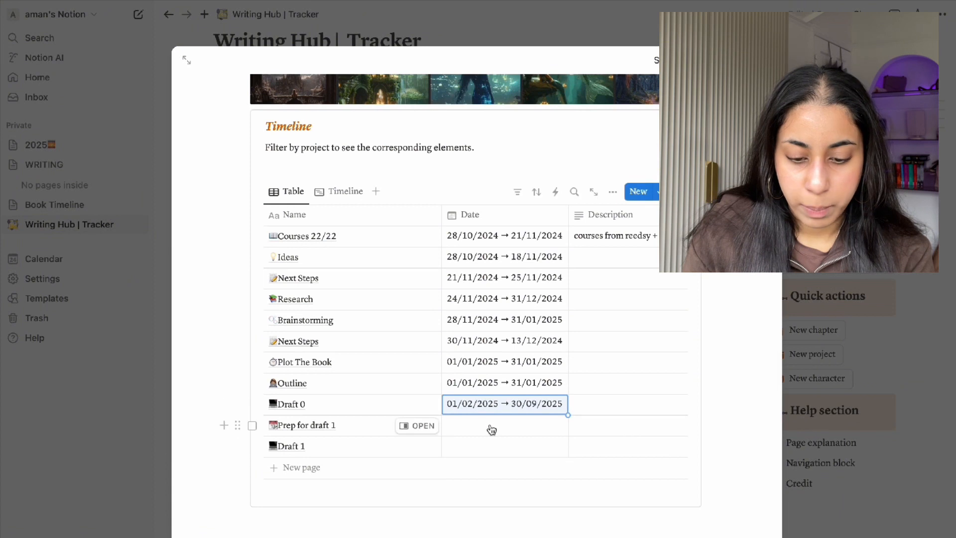
click(491, 427)
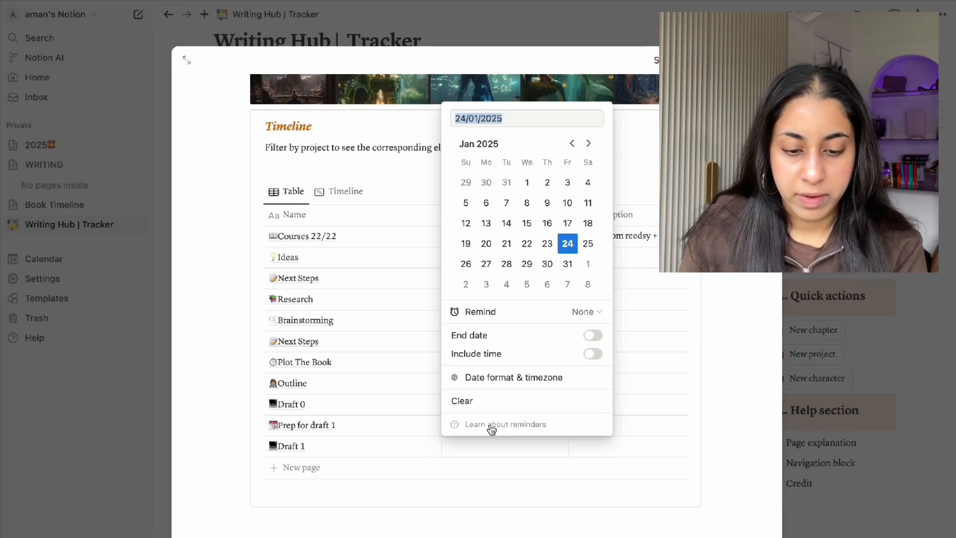
click(592, 334)
click(588, 143)
click(588, 144)
click(588, 143)
click(588, 144)
click(589, 143)
click(588, 144)
click(588, 143)
click(588, 143)
click(589, 143)
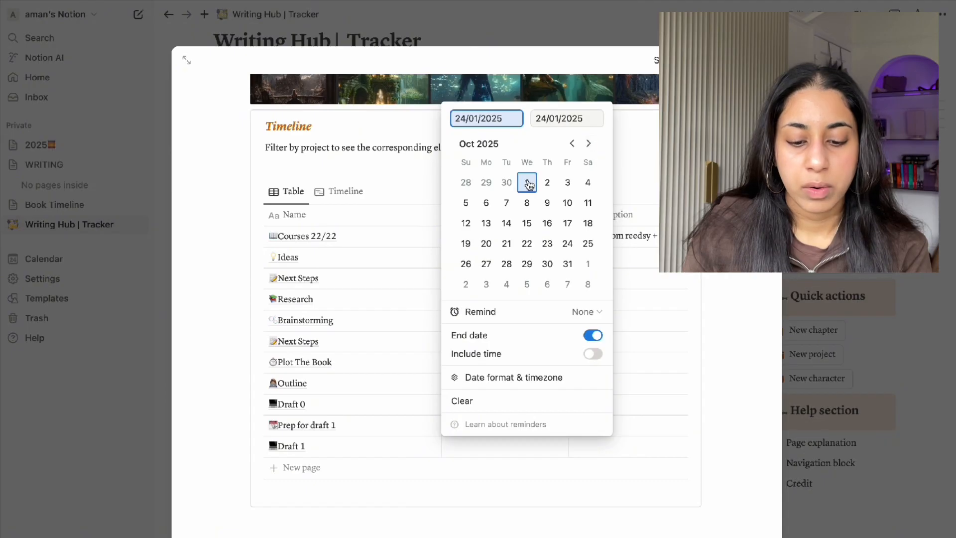
click(527, 182)
click(589, 144)
click(588, 144)
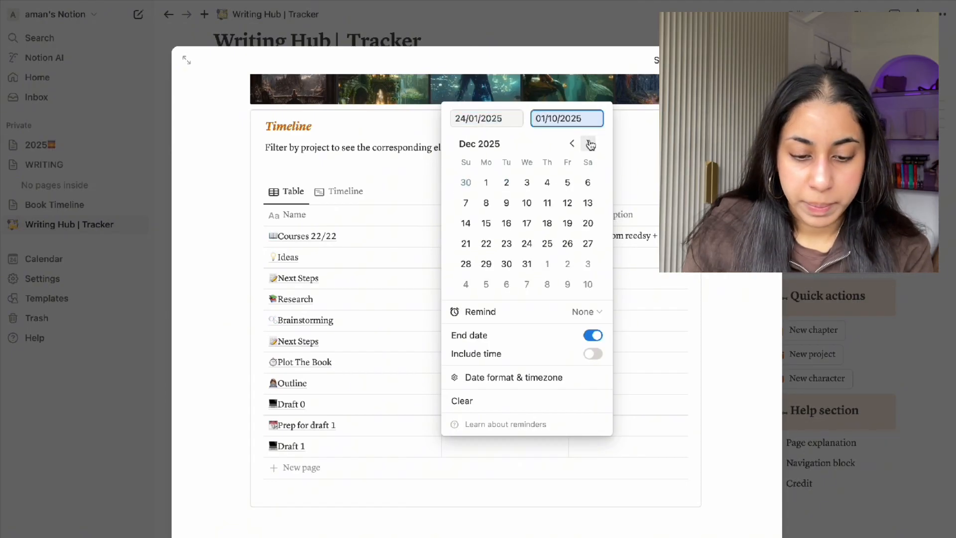
click(527, 264)
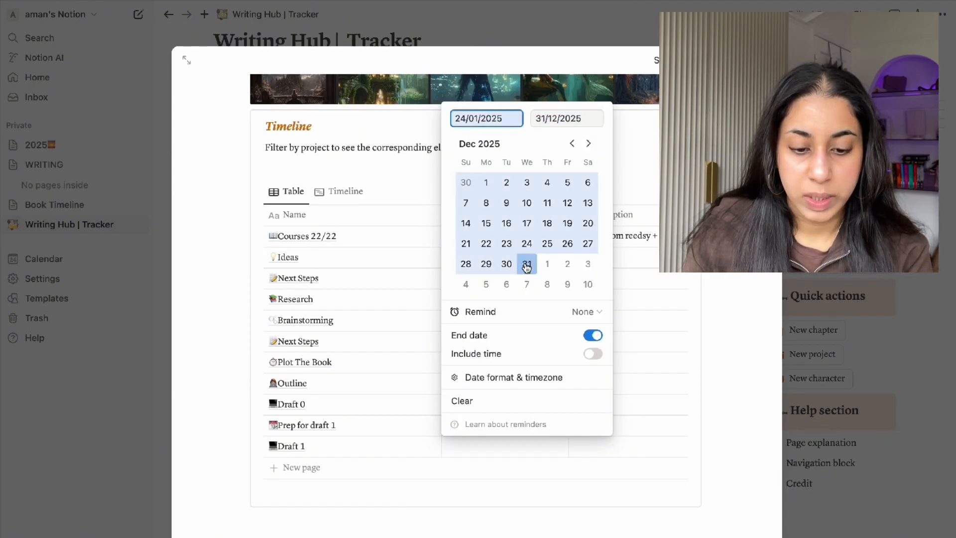
click(653, 431)
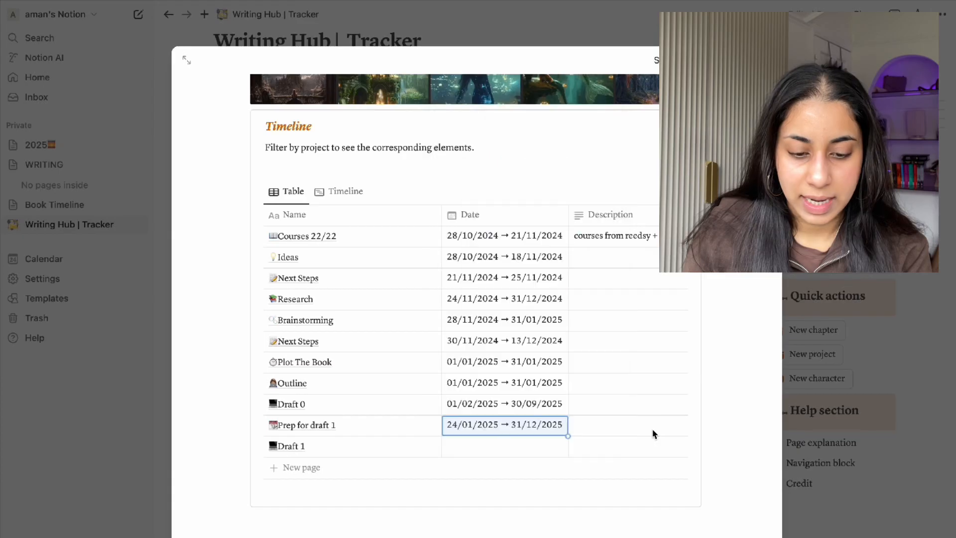
click(499, 454)
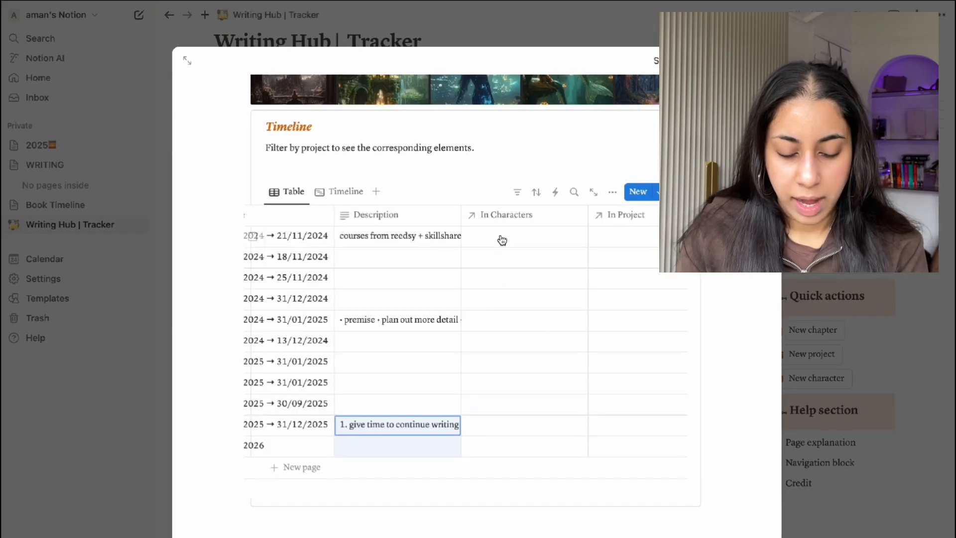
click(502, 241)
key(Escape)
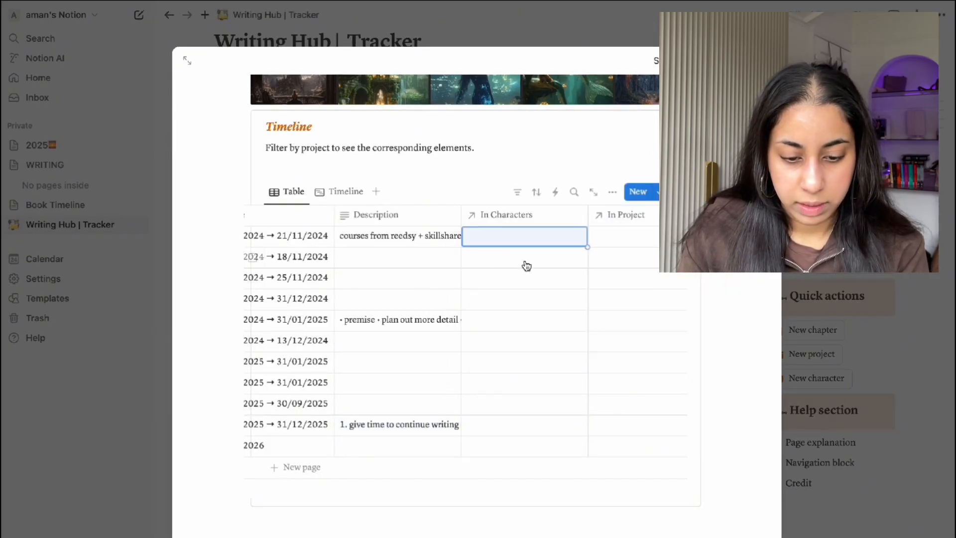
scroll(526, 265, right, 6)
scroll(526, 265, left, 6)
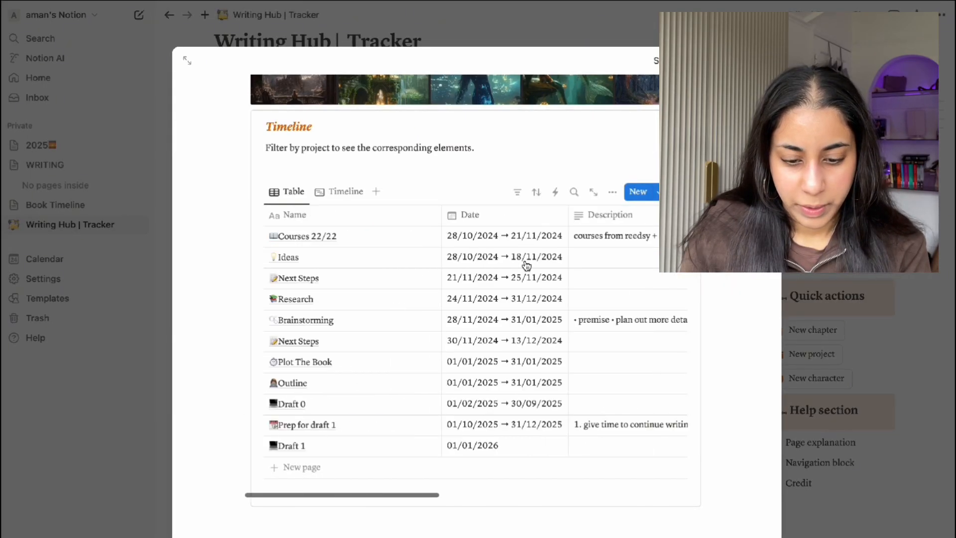
Show the dated stages in the timeline view and look through them from November 2024 into January 2025.
click(347, 192)
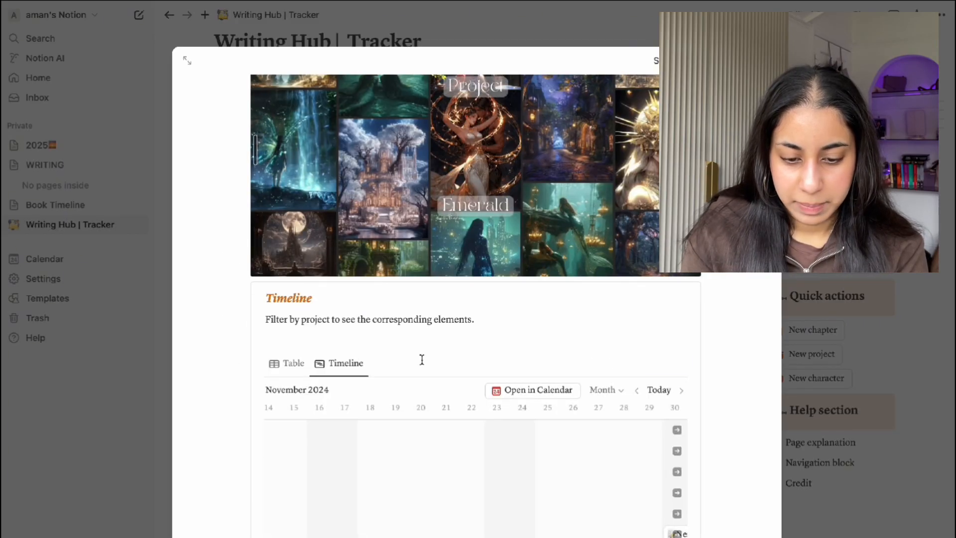
scroll(437, 392, down, 4)
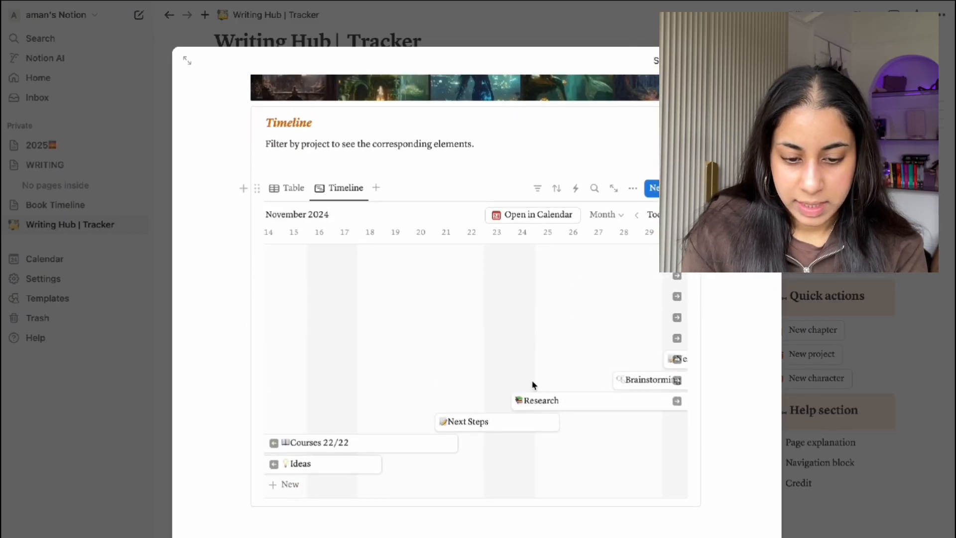
scroll(532, 384, right, 10)
scroll(533, 385, right, 5)
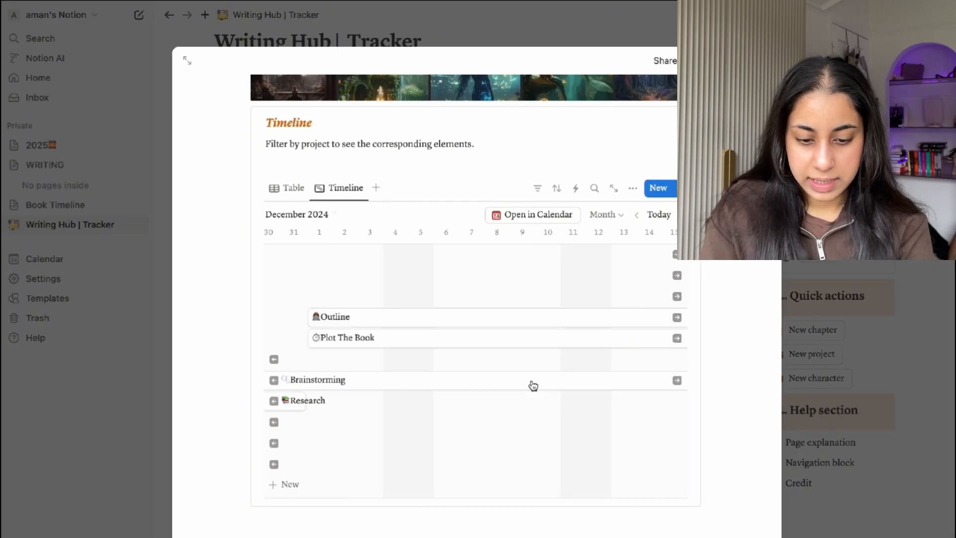
Return to the table view and create a COMPLETED option in the category cell of the Draft 1 row.
click(284, 192)
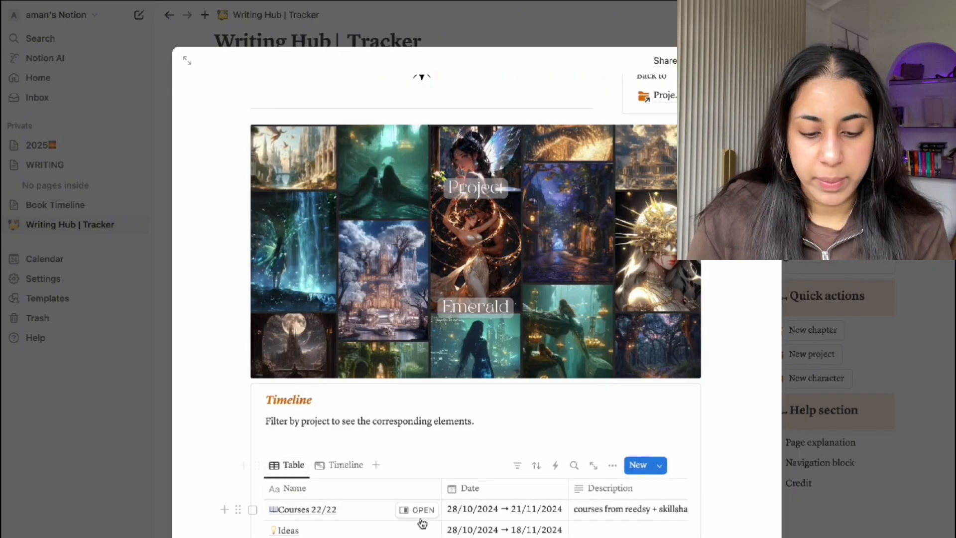
scroll(426, 514, down, 4)
scroll(520, 429, right, 3)
scroll(520, 429, right, 5)
scroll(518, 428, down, 2)
click(559, 448)
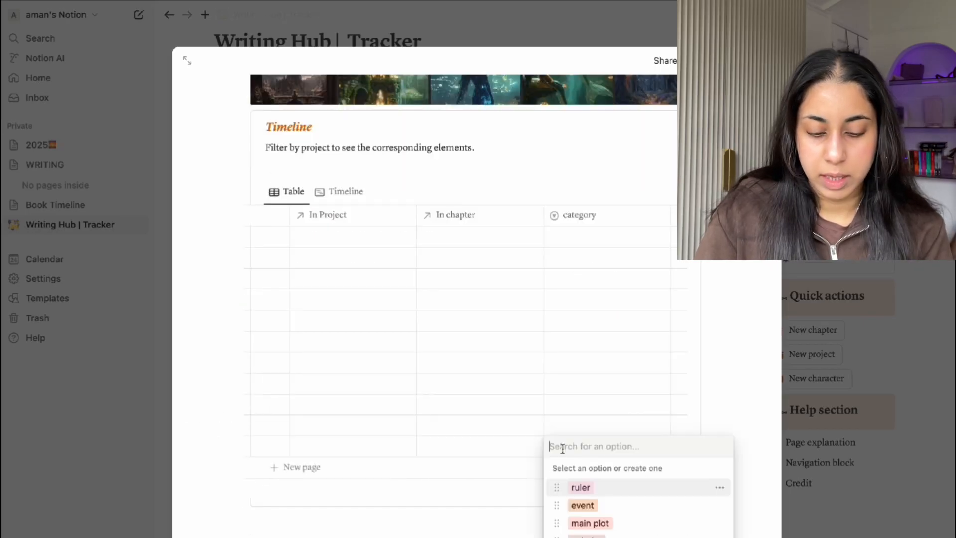
text(COMPLETED)
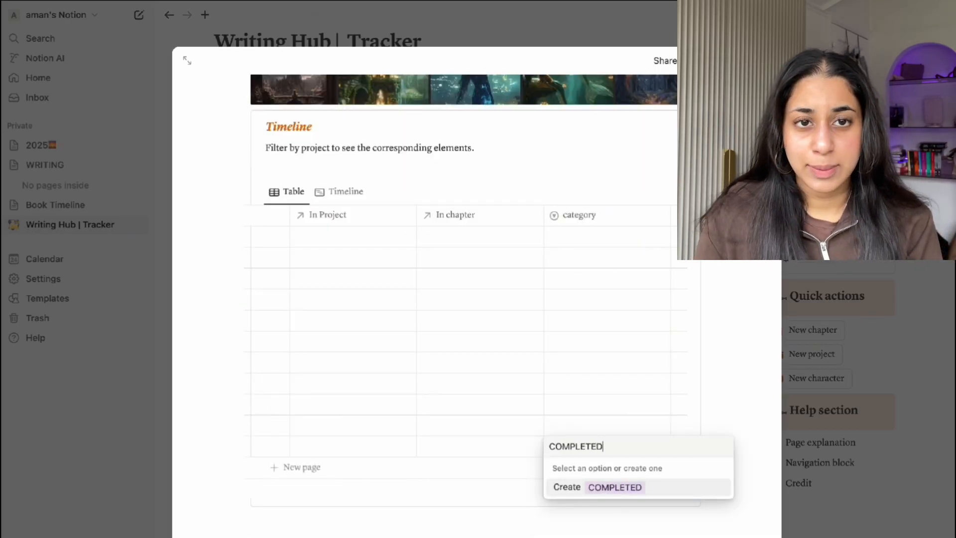
click(603, 488)
Change the colour of the COMPLETED category option to green.
click(655, 444)
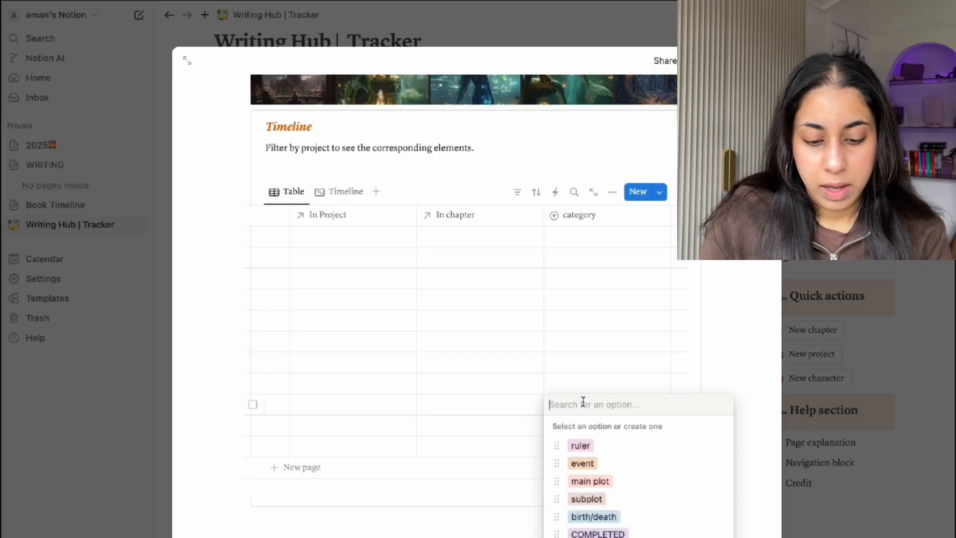
click(719, 534)
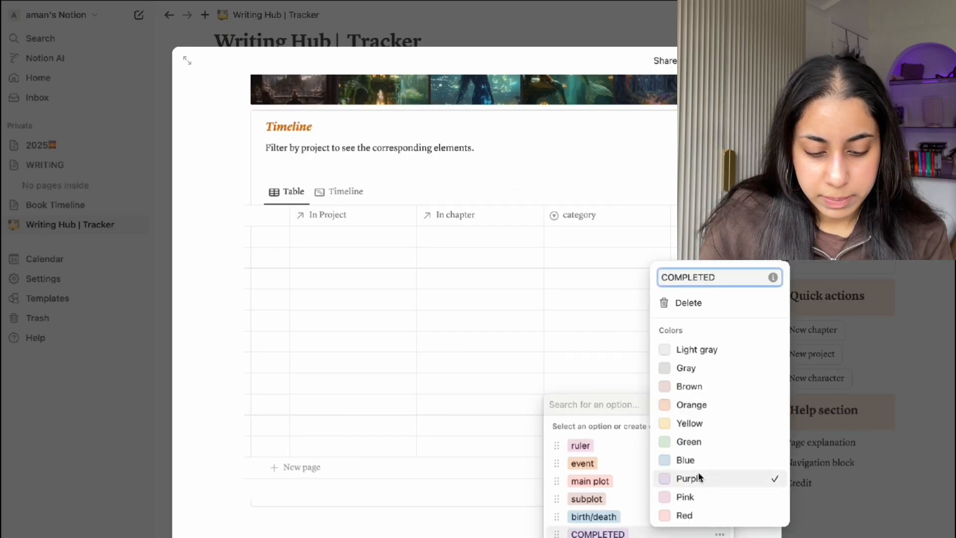
click(482, 451)
click(487, 410)
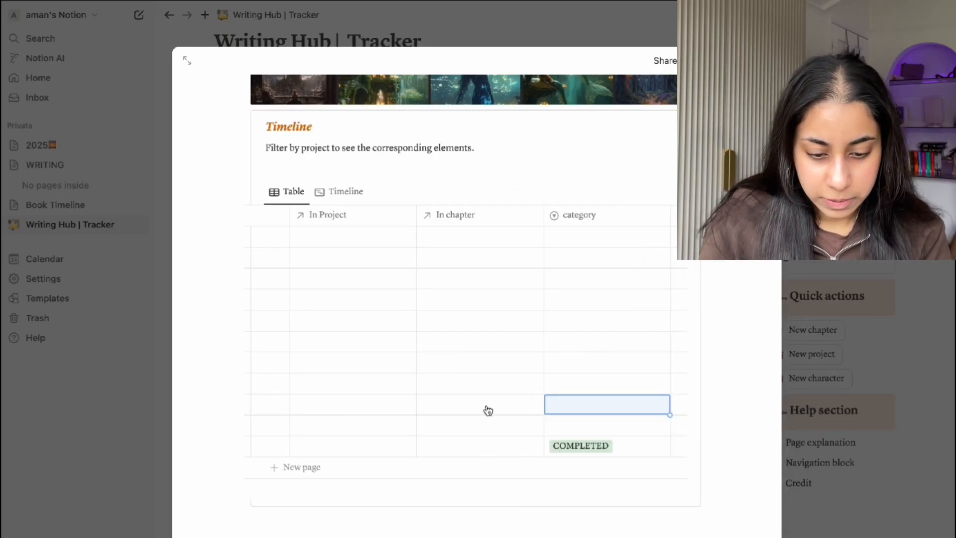
Assign the COMPLETED category to the Prep for draft 1 row.
click(570, 424)
key(Escape)
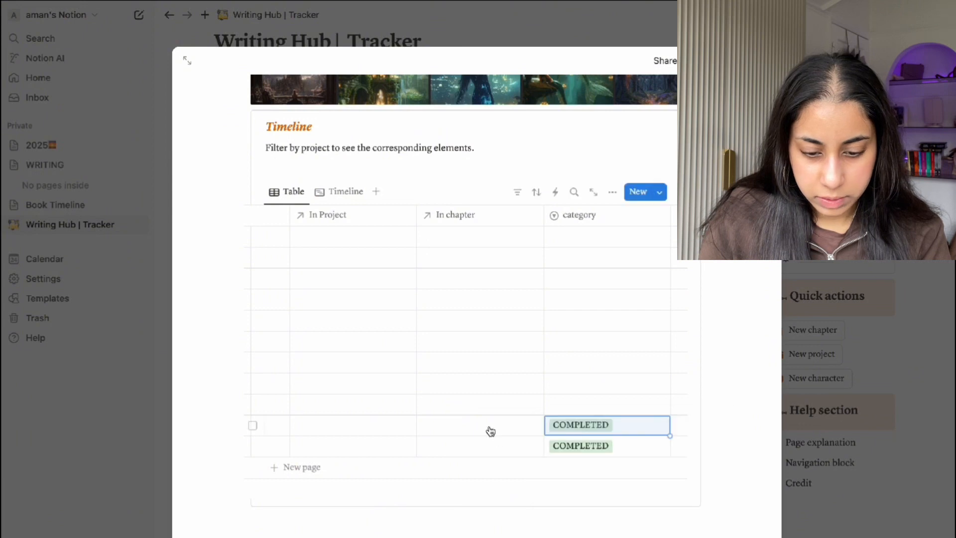
scroll(508, 428, left, 5)
scroll(537, 438, right, 5)
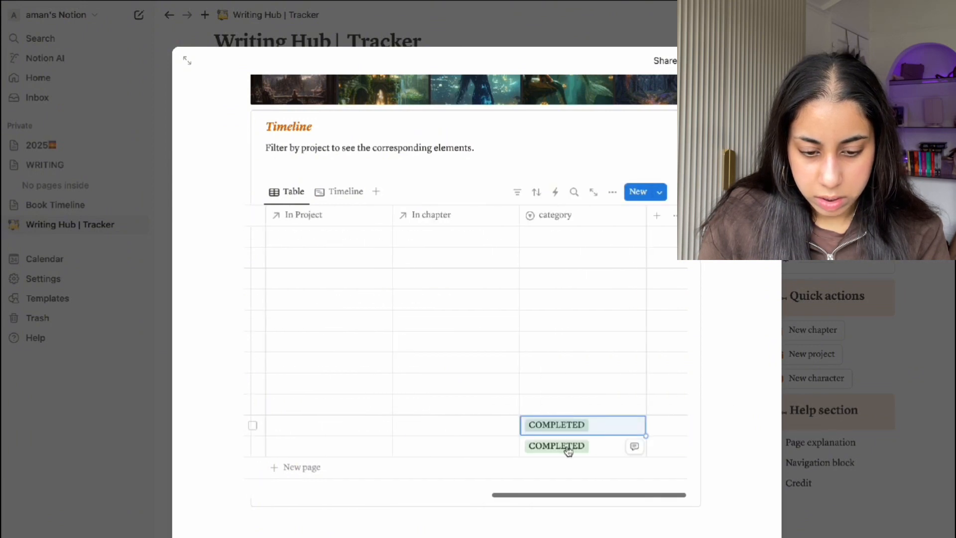
Remove the COMPLETED category from the Draft 1 and Prep for draft 1 rows.
click(603, 448)
click(593, 447)
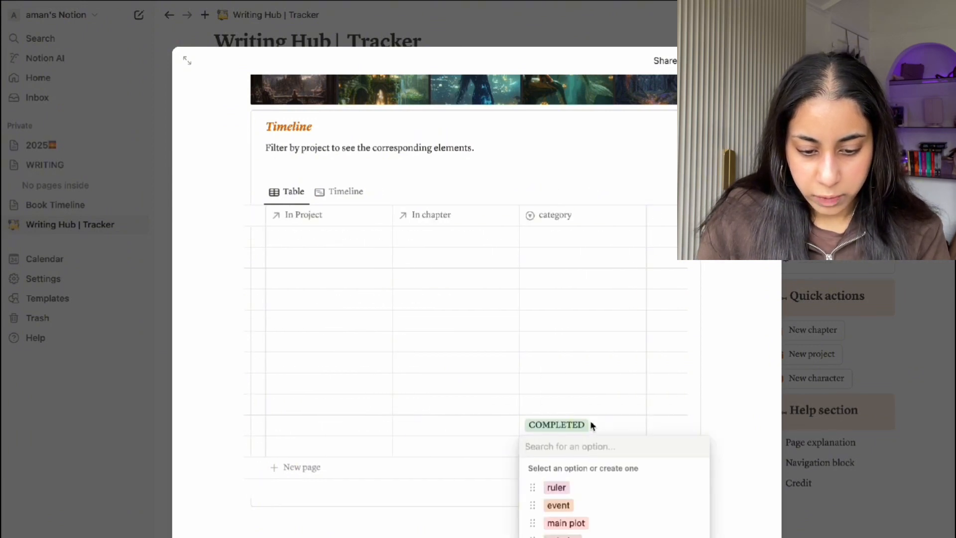
click(586, 426)
click(591, 424)
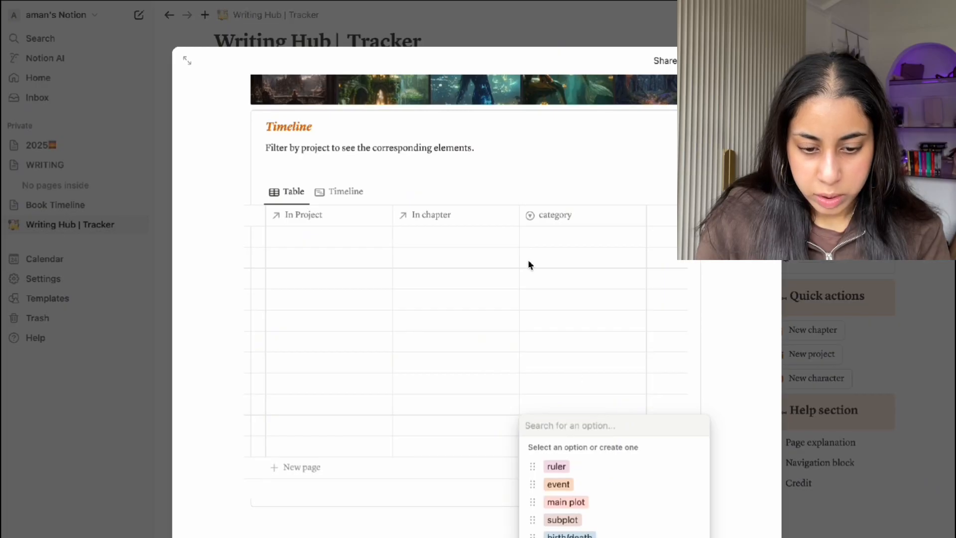
Assign the COMPLETED category to the Courses 22/22 and Ideas rows.
click(535, 243)
click(573, 366)
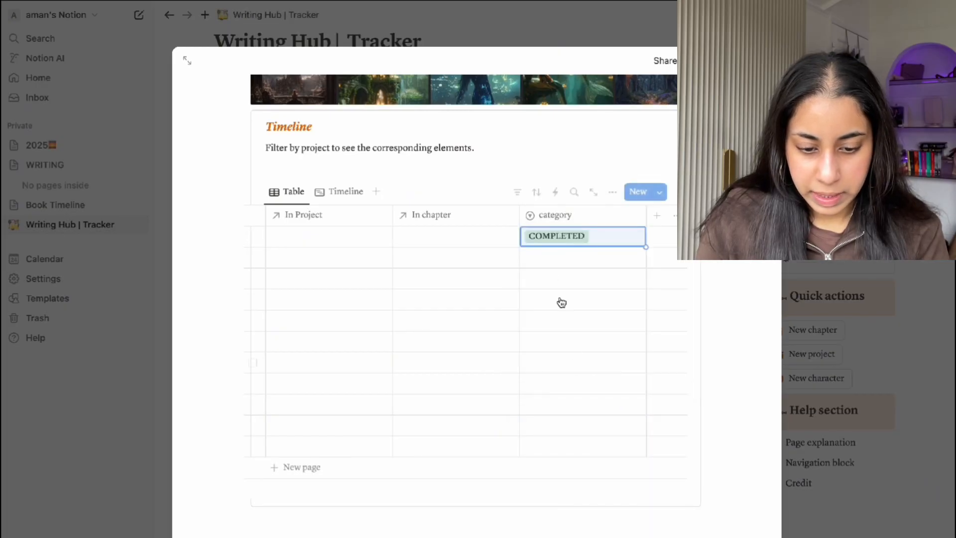
click(547, 260)
click(573, 388)
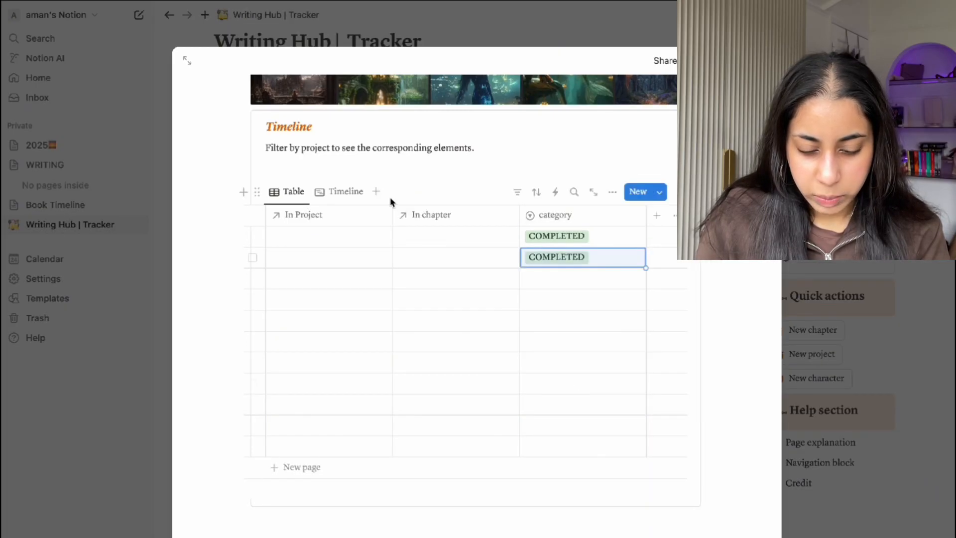
Hide the In Characters, In chapter and In Project properties from the Timeline section's table.
click(612, 192)
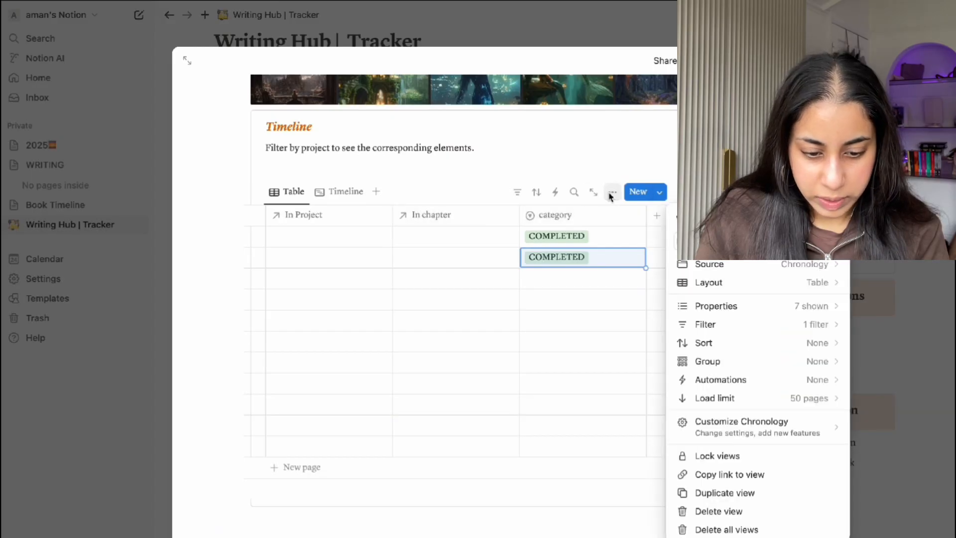
click(712, 307)
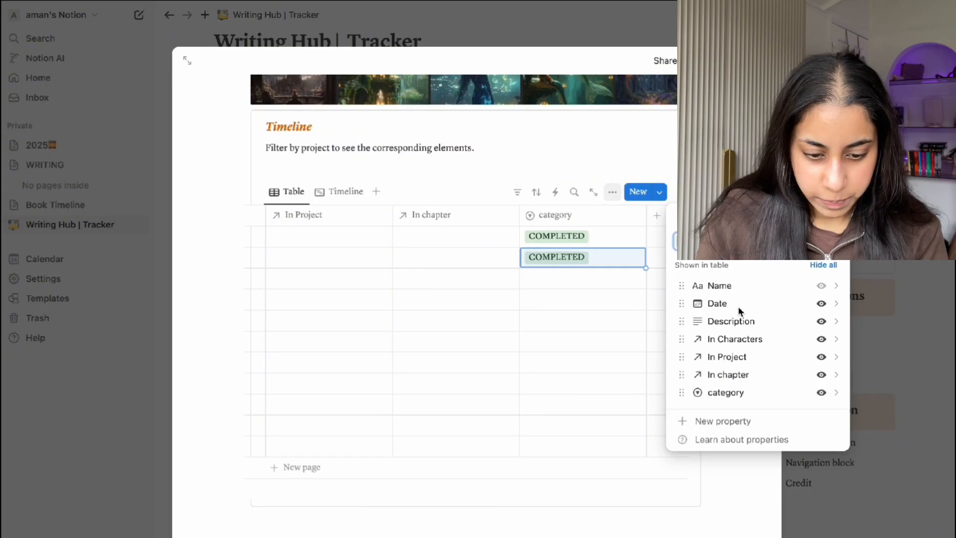
click(821, 339)
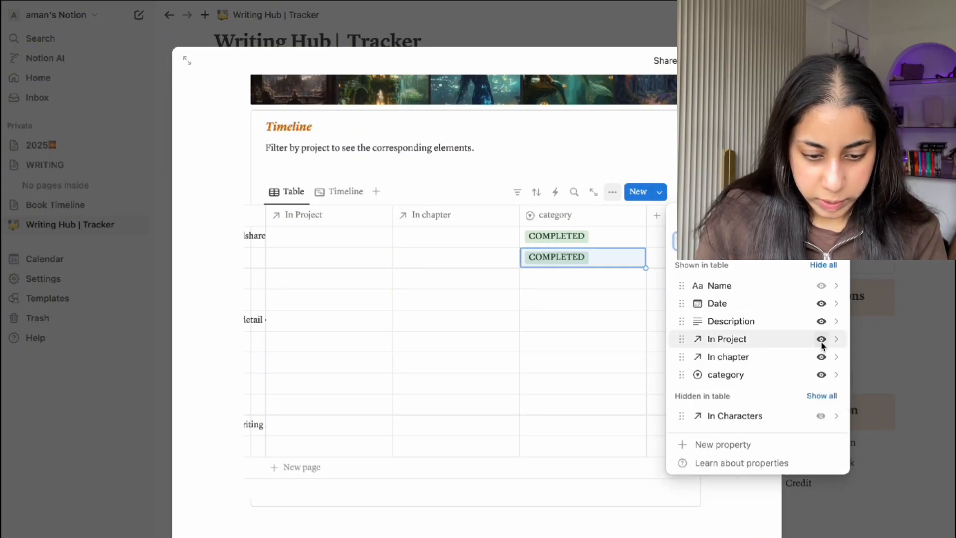
click(822, 356)
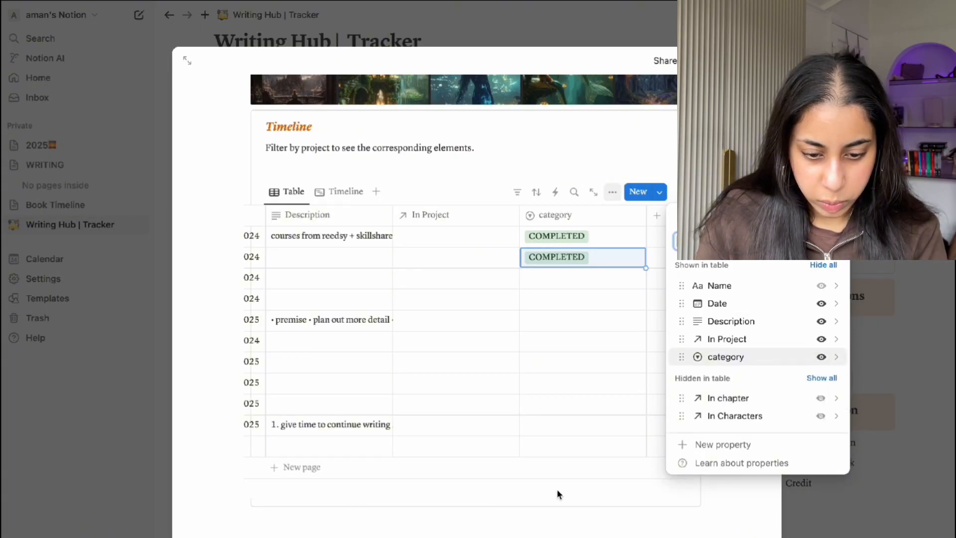
click(821, 339)
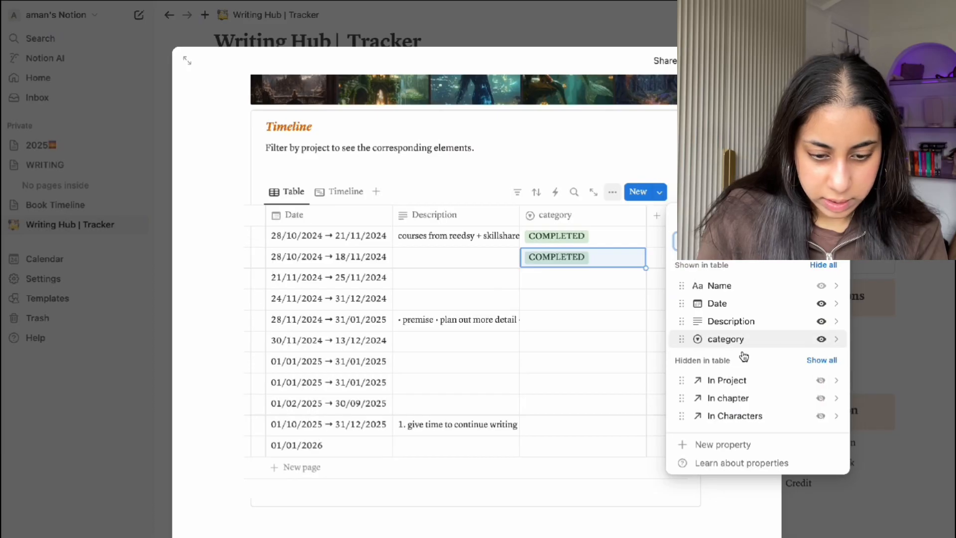
click(585, 494)
scroll(497, 435, left, 3)
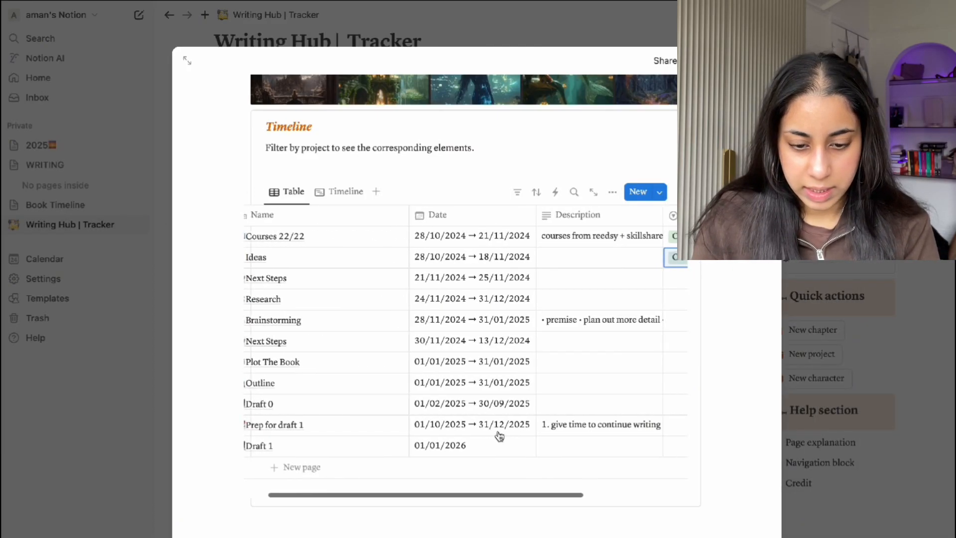
Assign the COMPLETED category to the Next Steps row dated 21/11/2024 to 25/11/2024.
scroll(500, 436, right, 2)
scroll(499, 436, left, 3)
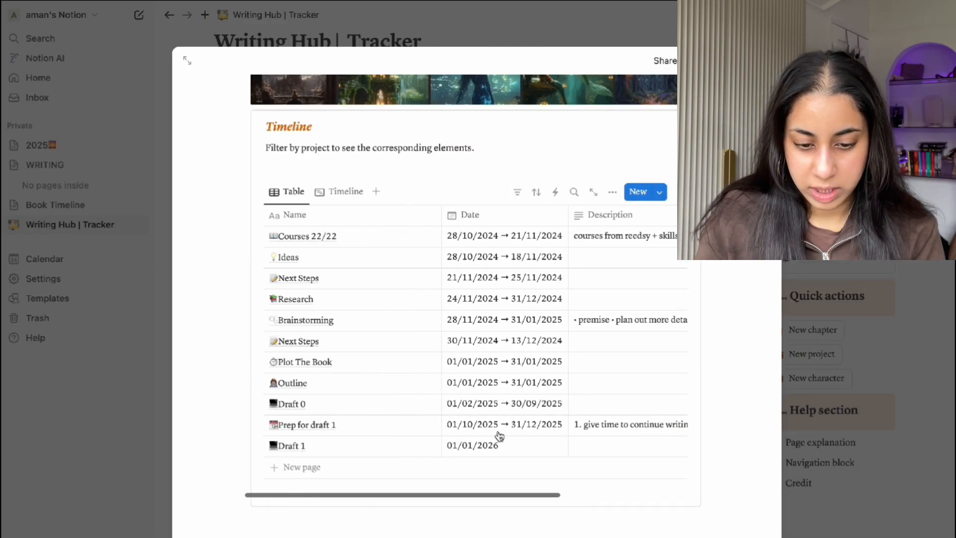
scroll(499, 436, right, 3)
click(535, 278)
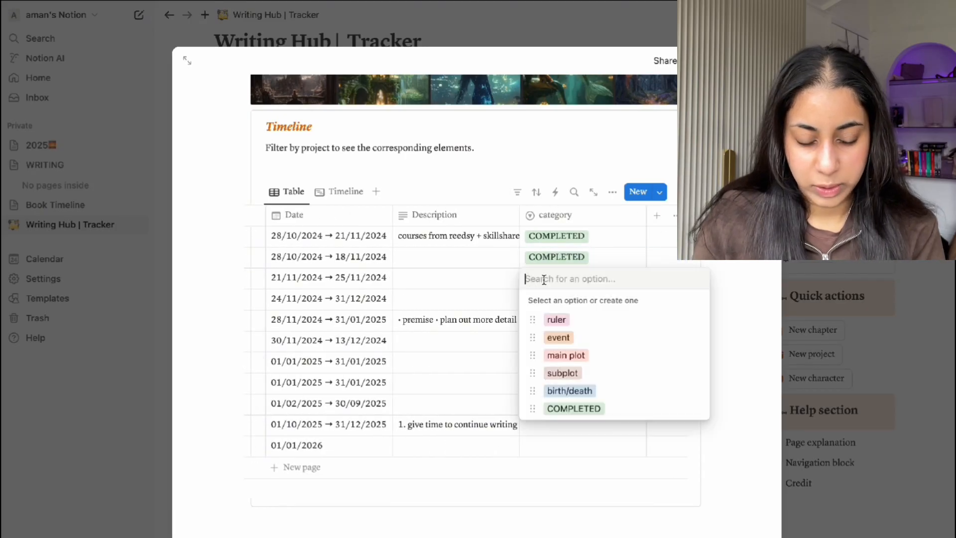
click(576, 414)
Assign the COMPLETED category to the Outline and Plot The Book rows.
scroll(576, 416, left, 2)
scroll(576, 416, left, 1)
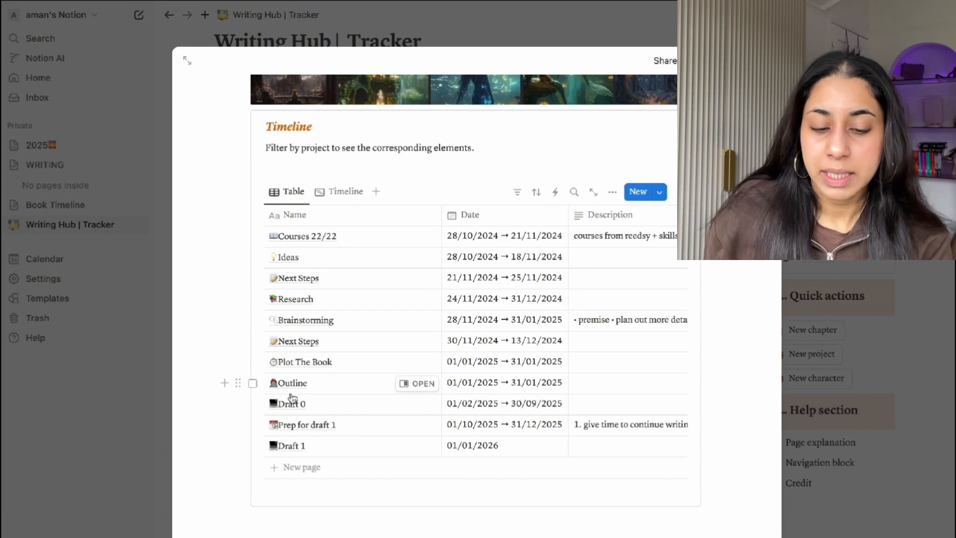
scroll(293, 397, right, 4)
click(551, 383)
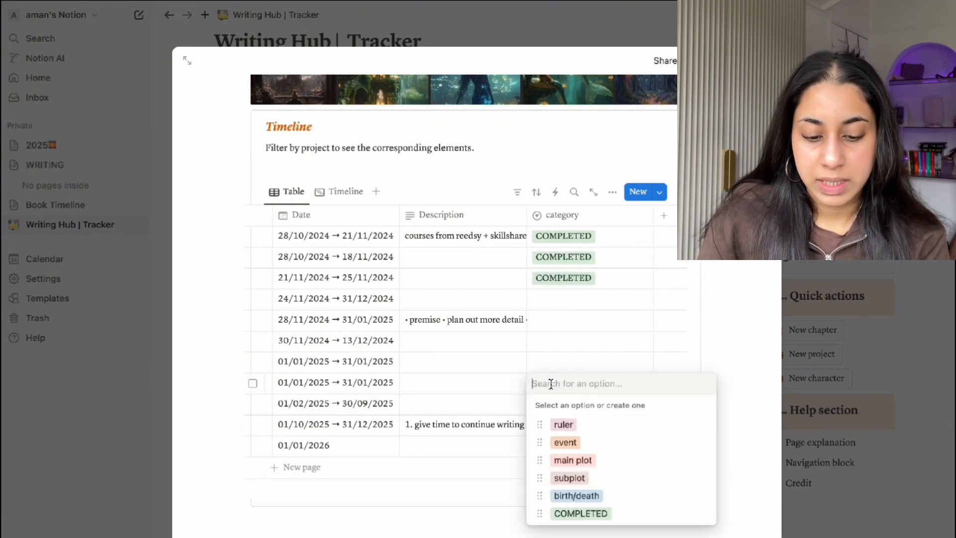
click(578, 513)
click(553, 360)
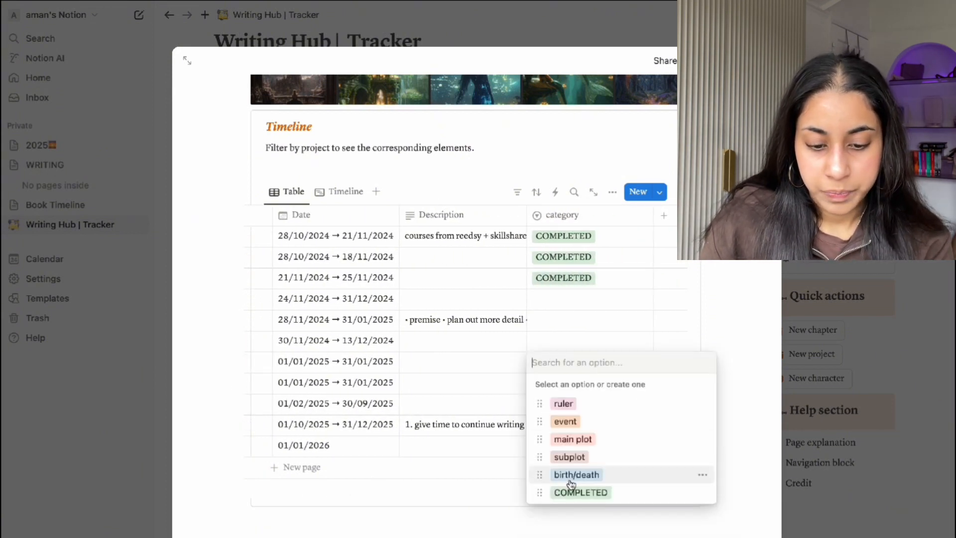
click(572, 491)
Assign the COMPLETED category to the Research and Brainstorming rows and the Next Steps row starting 30/11/2024.
click(560, 340)
click(575, 470)
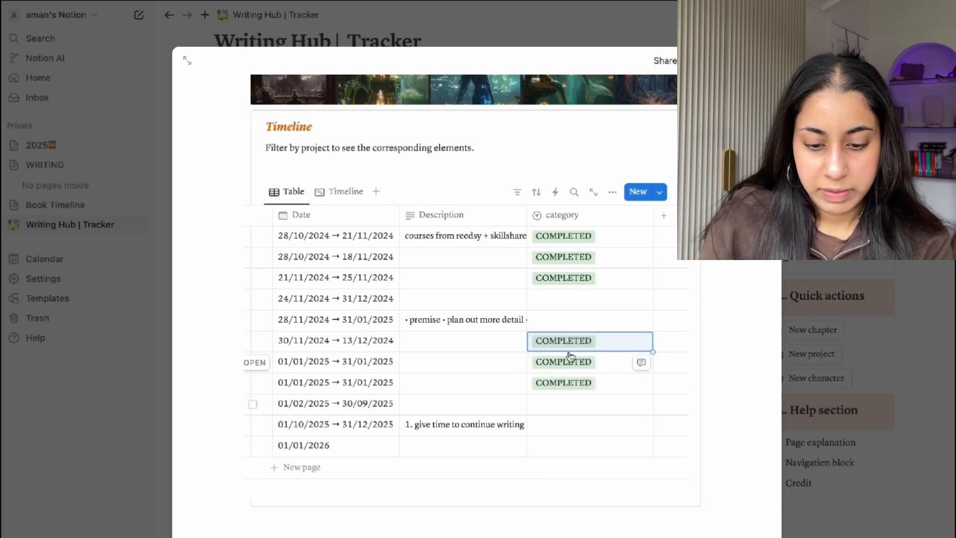
click(563, 319)
click(578, 450)
click(565, 299)
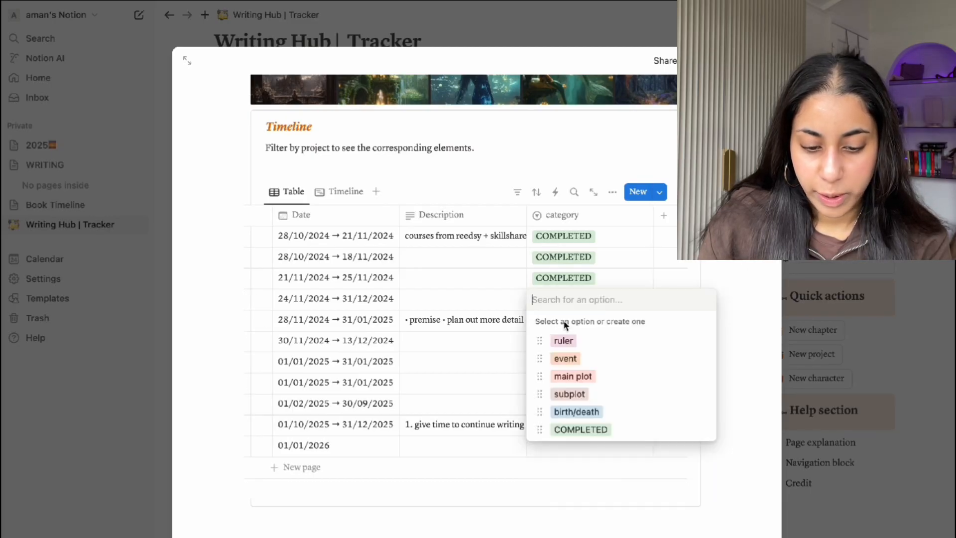
click(579, 429)
scroll(580, 429, left, 5)
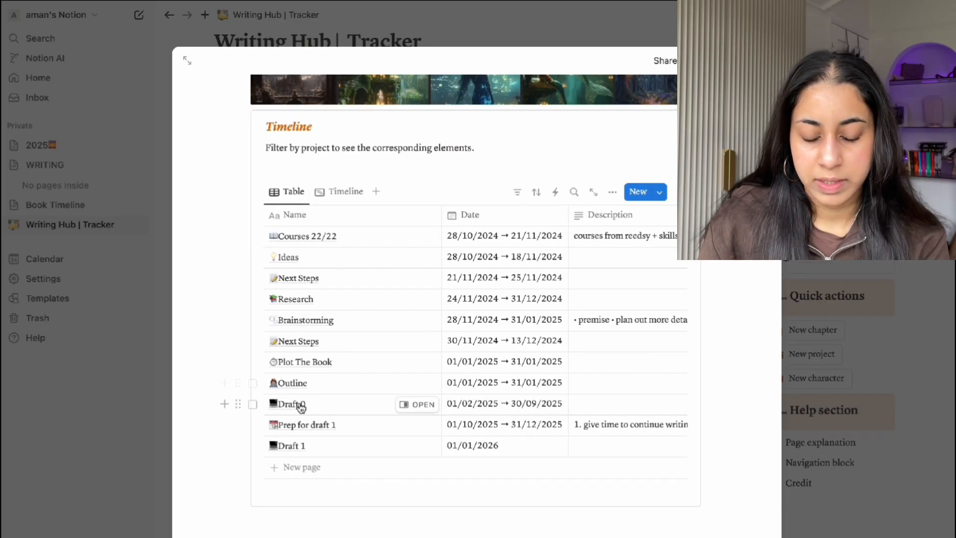
scroll(527, 387, right, 3)
click(526, 404)
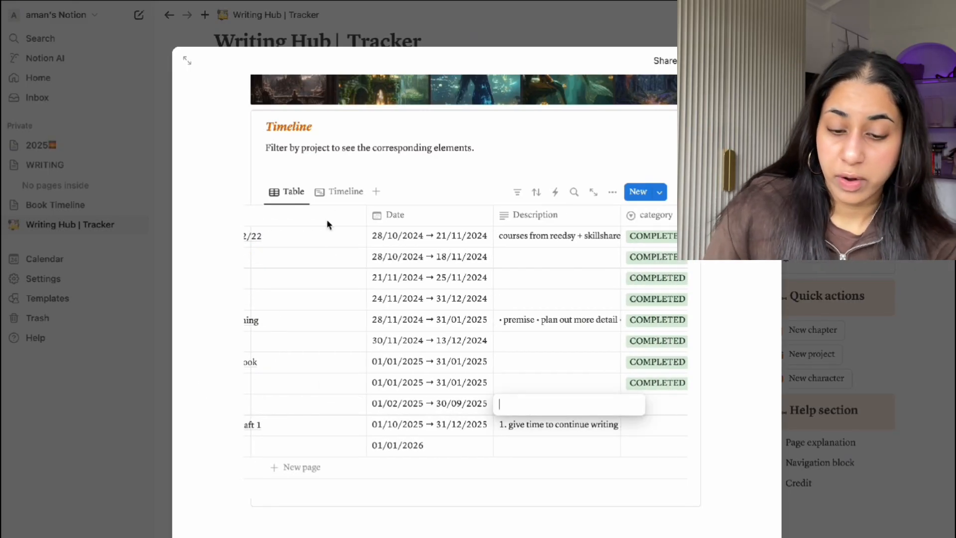
key(Escape)
Examine the stages in the Timeline section's timeline view and return to its table view.
click(338, 197)
scroll(384, 431, down, 3)
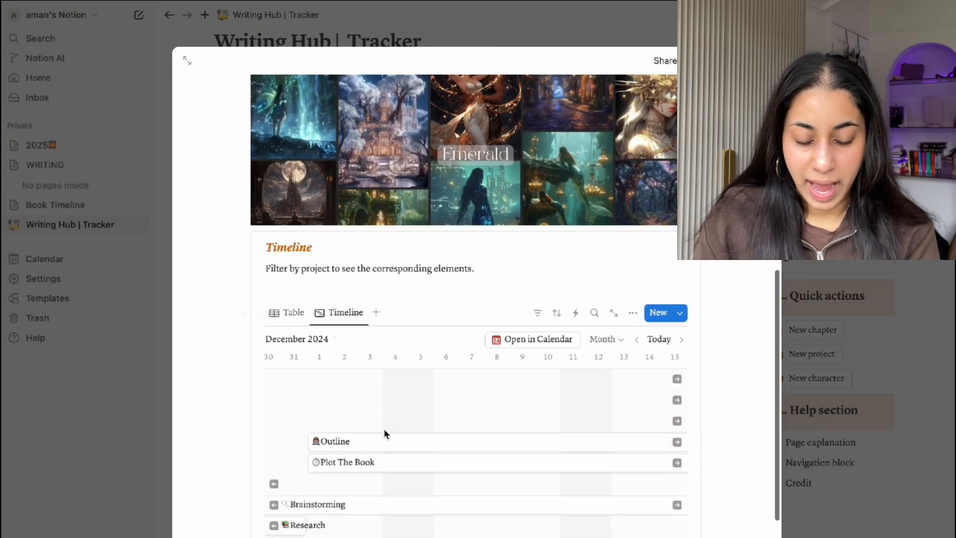
click(285, 269)
scroll(327, 405, down, 5)
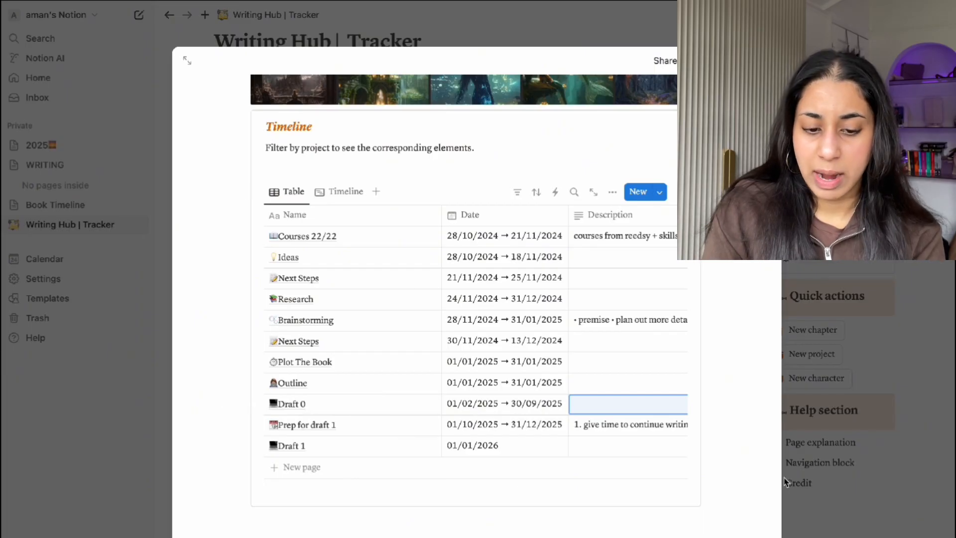
Close the Project Emerald page and move the Book Timeline page to the trash.
click(826, 532)
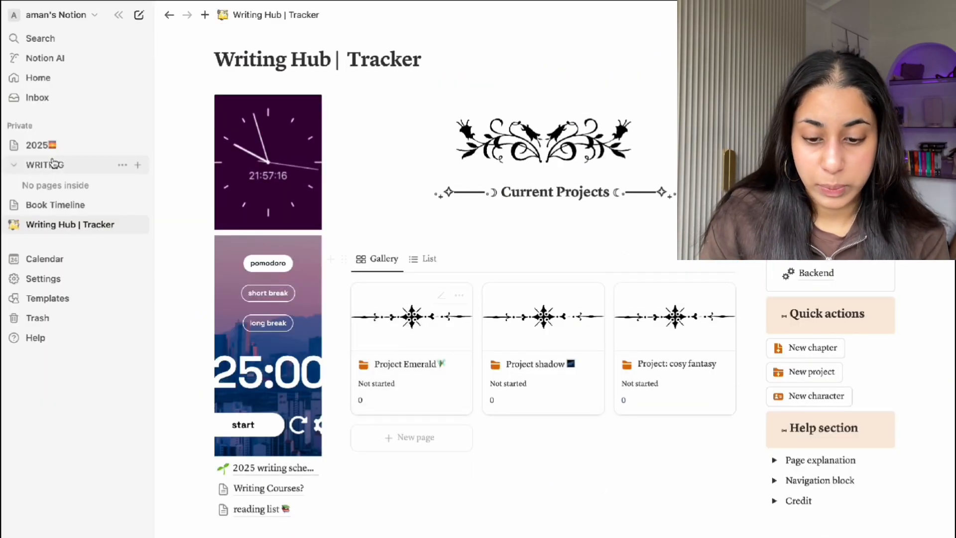
click(122, 209)
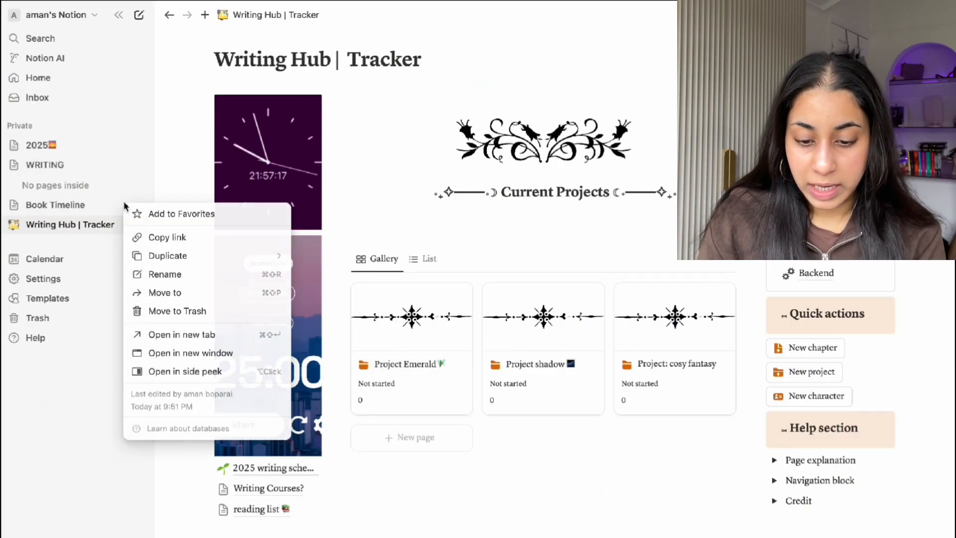
click(179, 311)
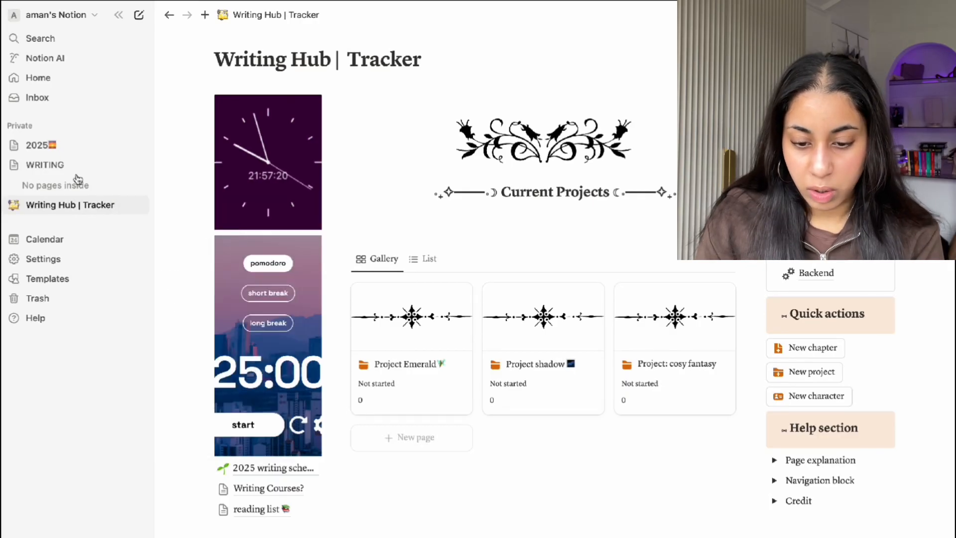
scroll(412, 526, down, 3)
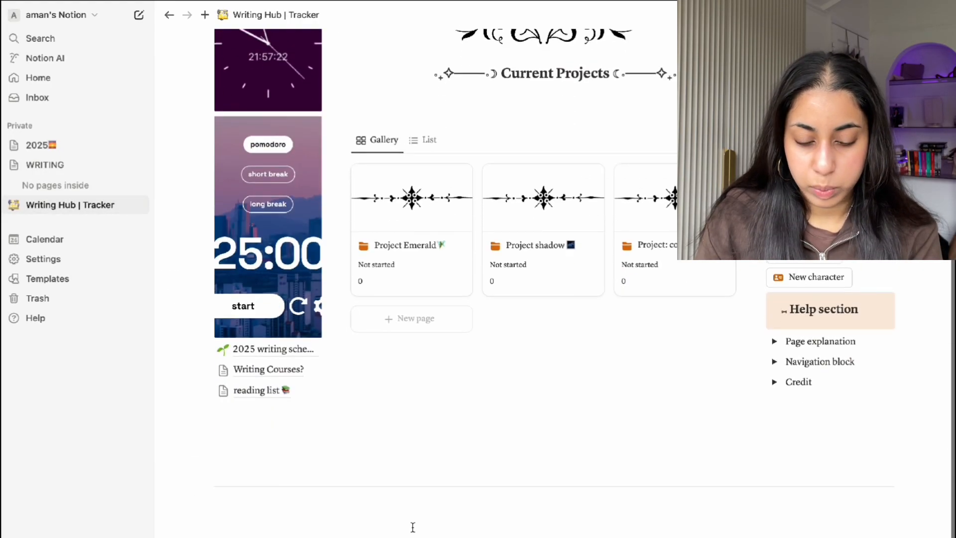
scroll(412, 527, up, 3)
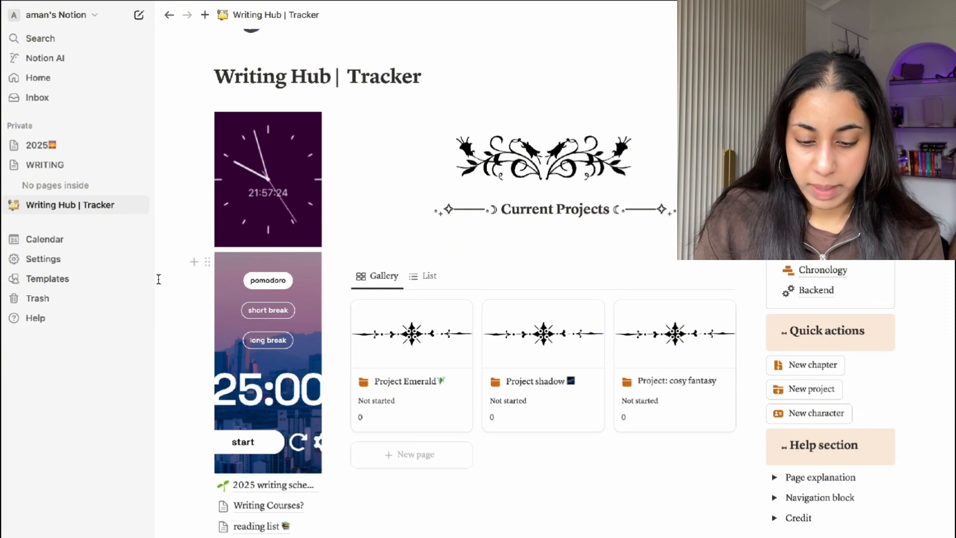